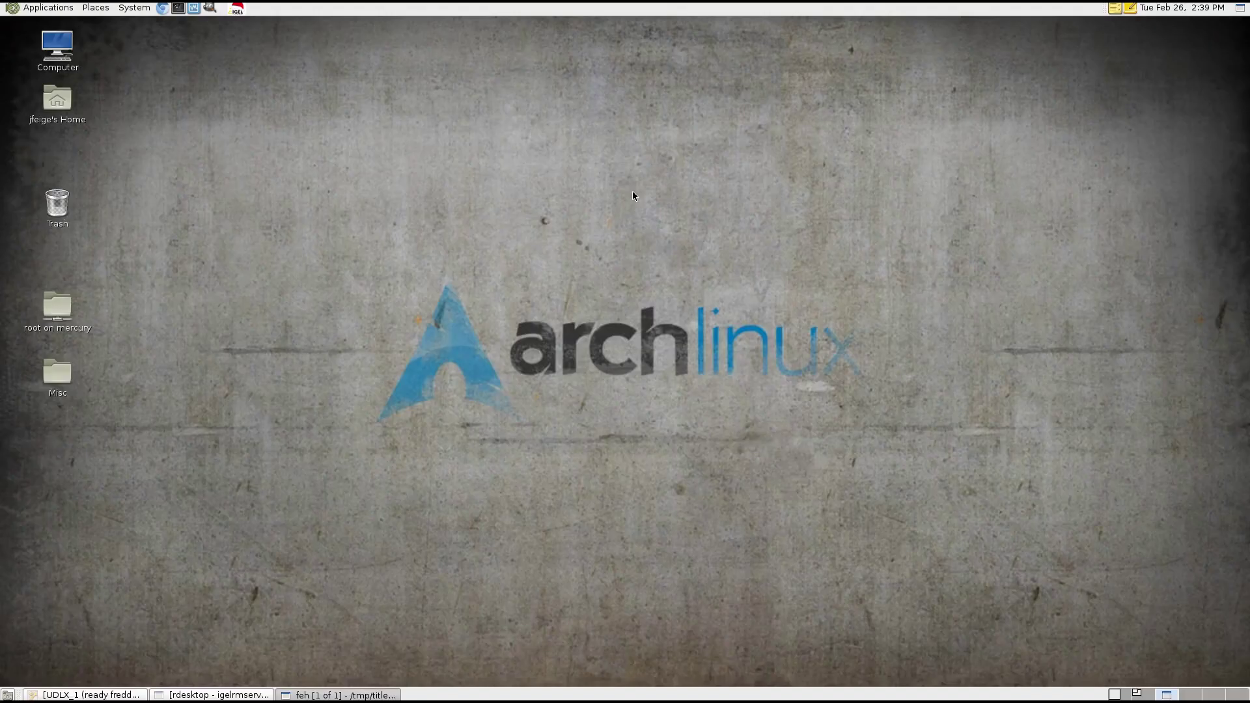
Move the UDLX_1 thin-client VM window aside and minimize it, then restore the rdesktop session to the server.
left_click(84, 695)
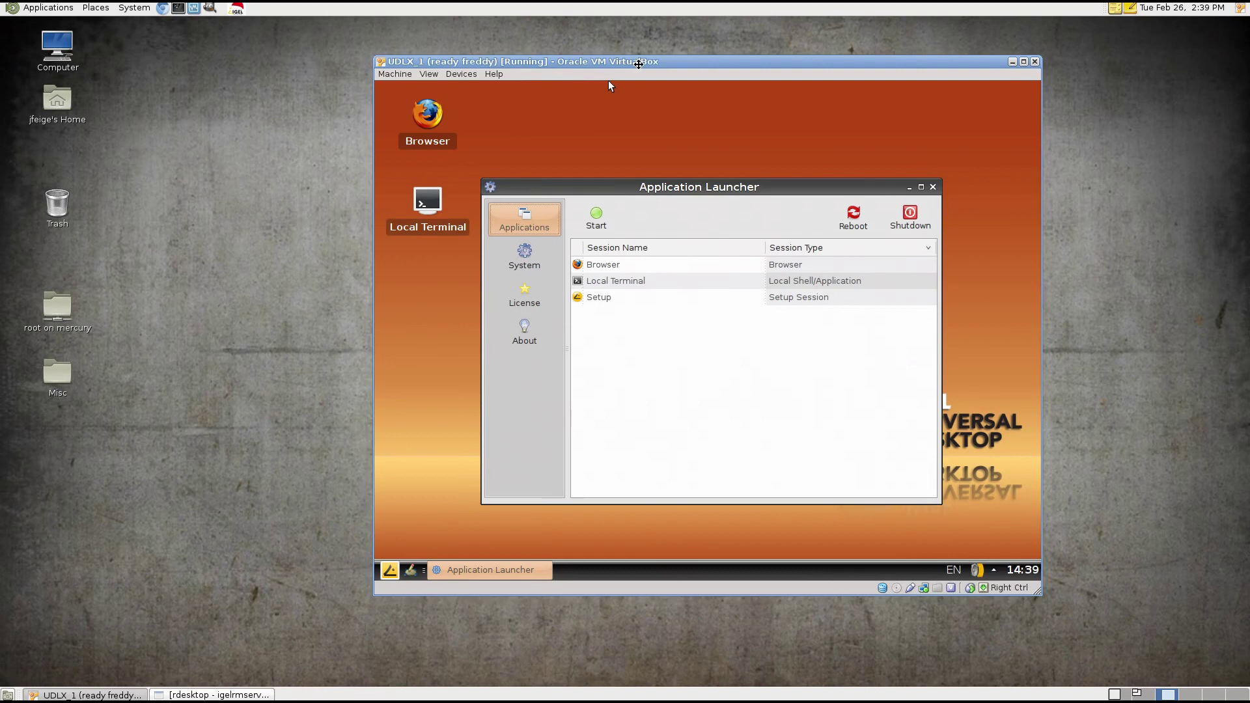
left_click_drag(639, 63, 582, 71)
left_click(955, 71)
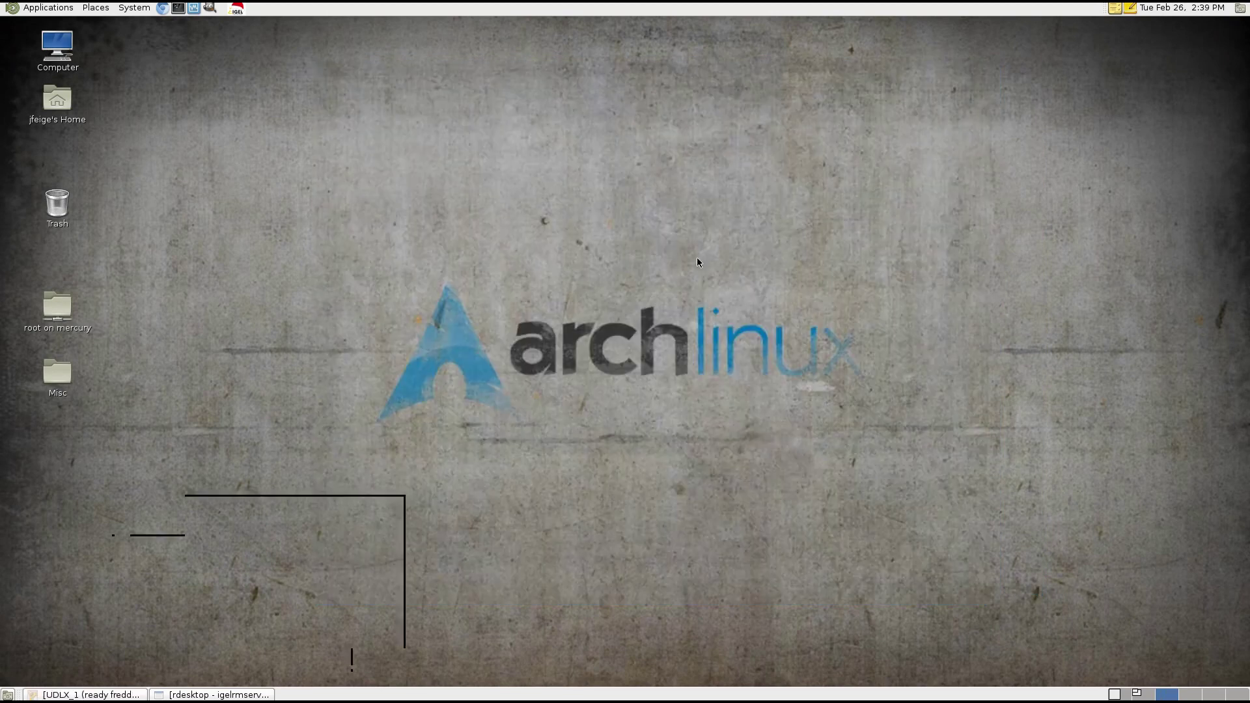
left_click(190, 695)
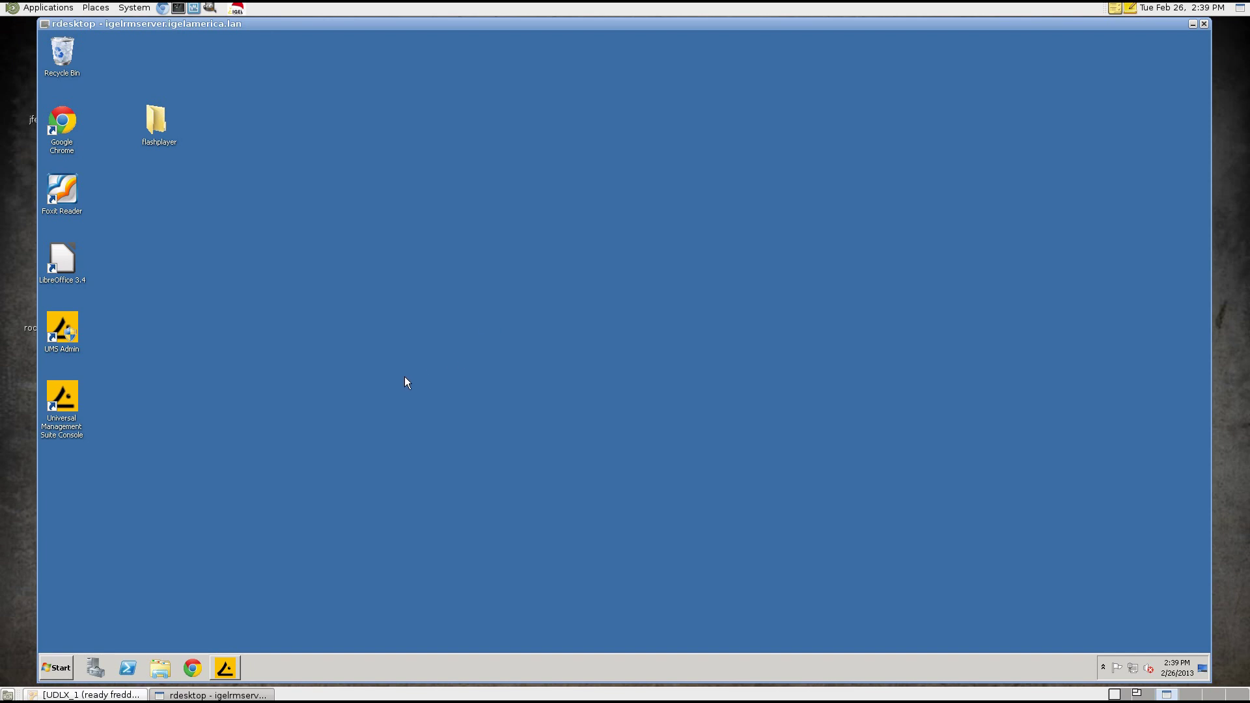
Launch UMS Admin from the desktop icon and approve the User Account Control prompt.
double_click(63, 328)
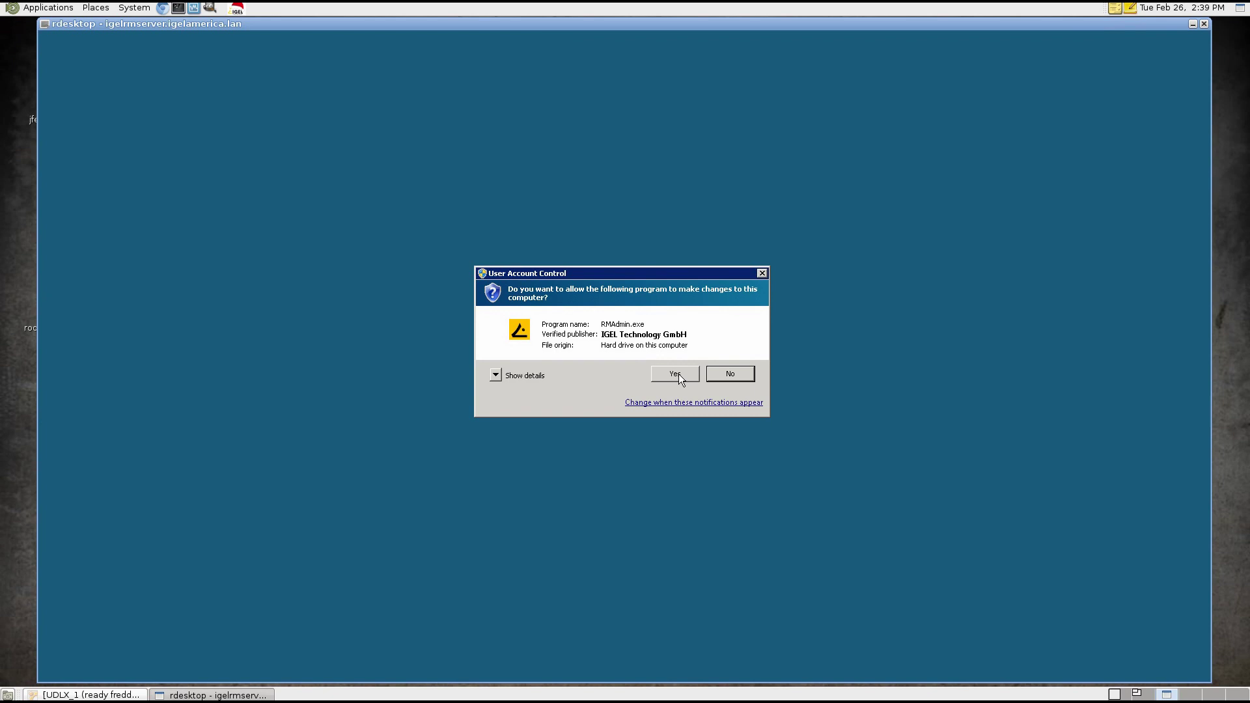
left_click(676, 374)
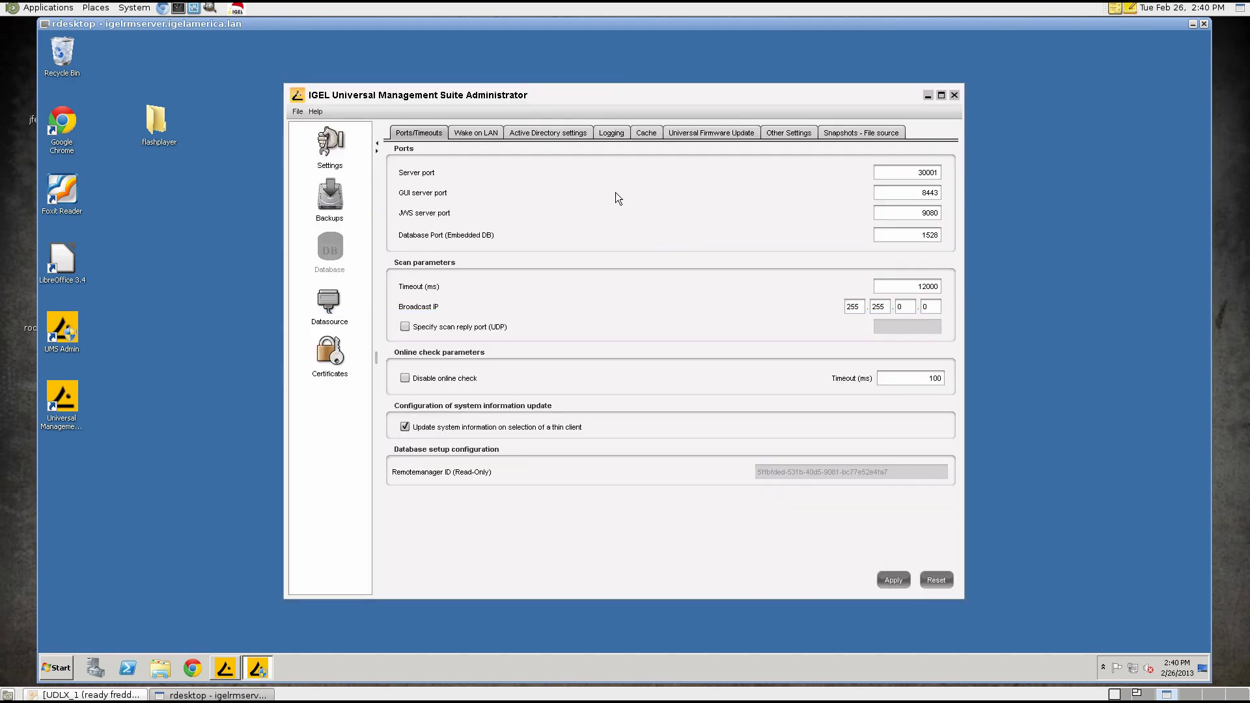
Under Snapshots - File source, add a web resource named flashplayer pointing to Desktop\flashplayer.
left_click(846, 132)
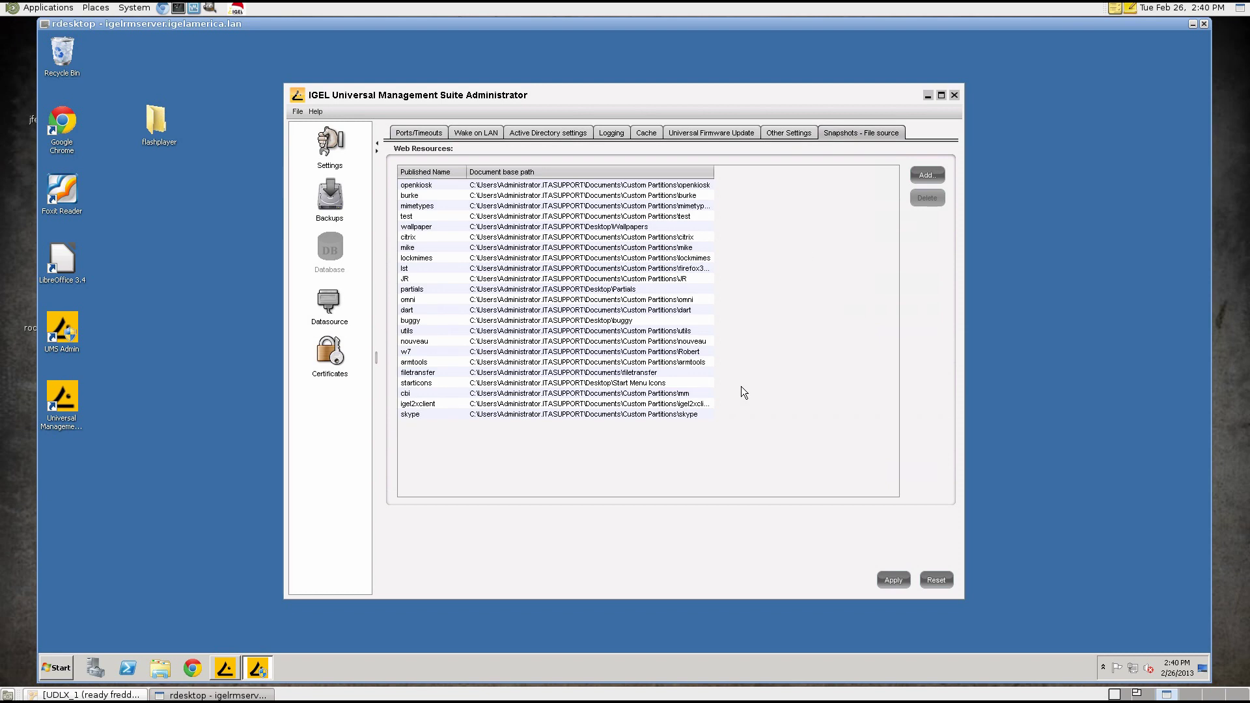
left_click(157, 122)
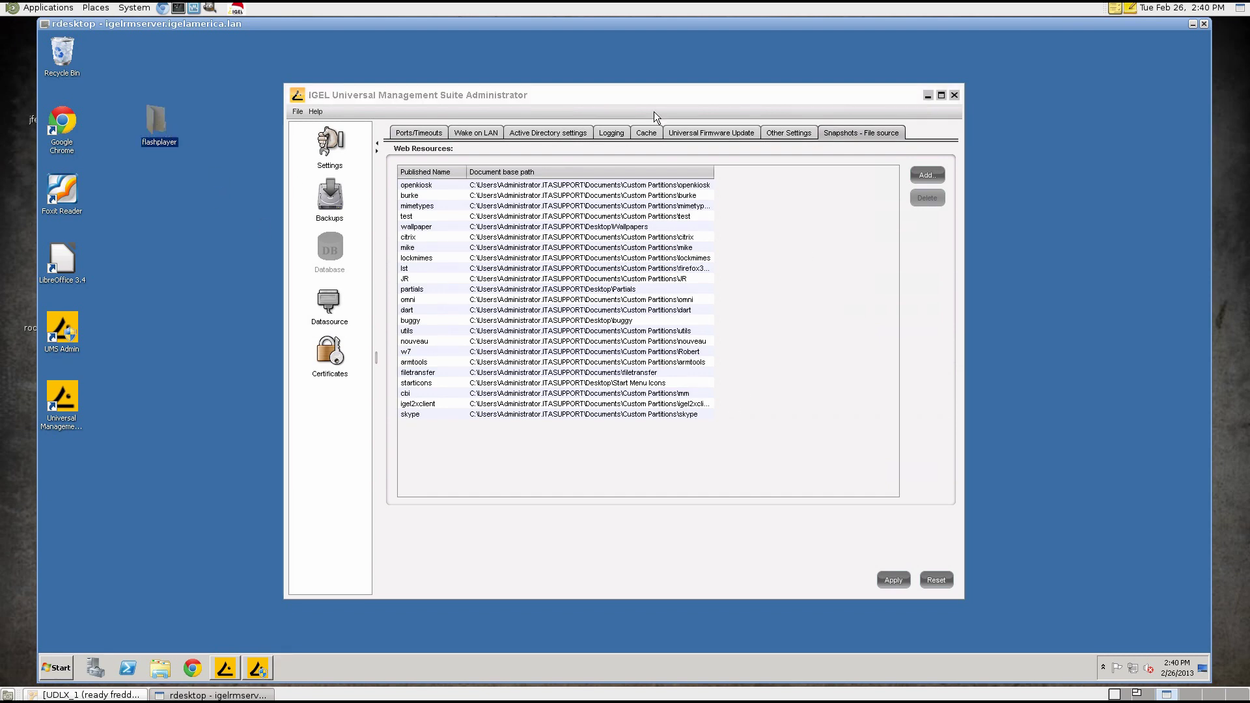
left_click_drag(660, 99, 646, 91)
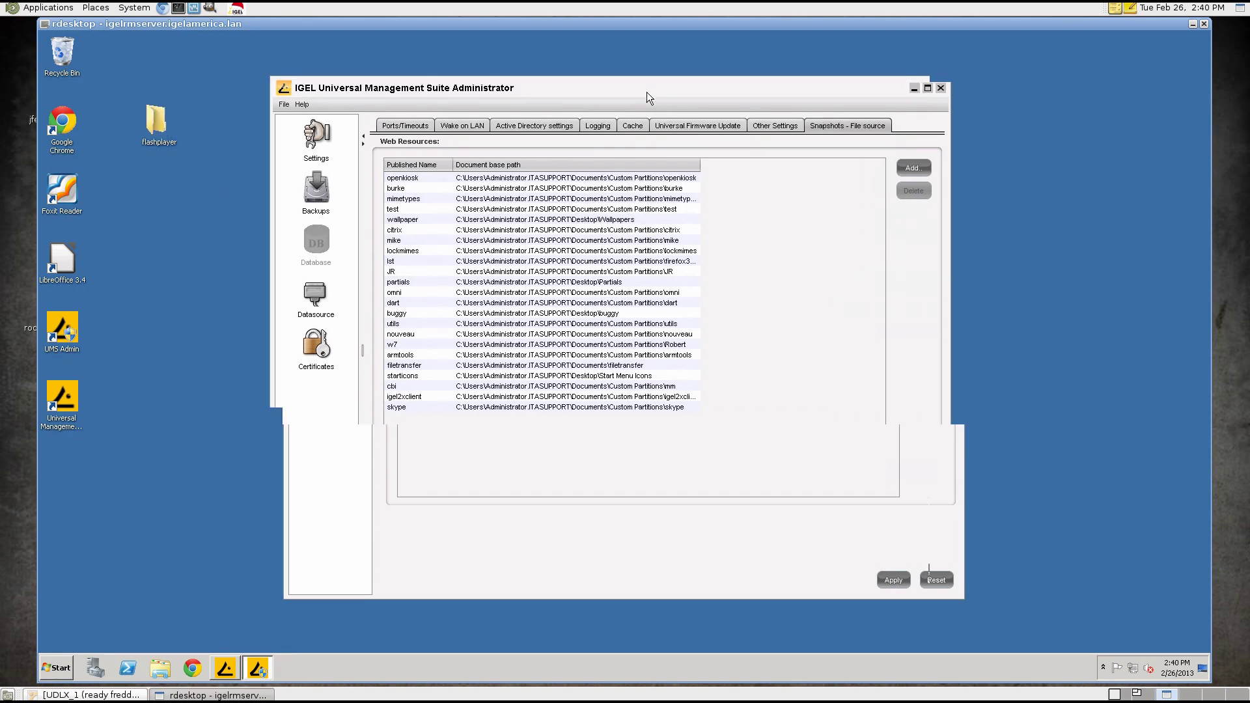
left_click(911, 167)
type("fl")
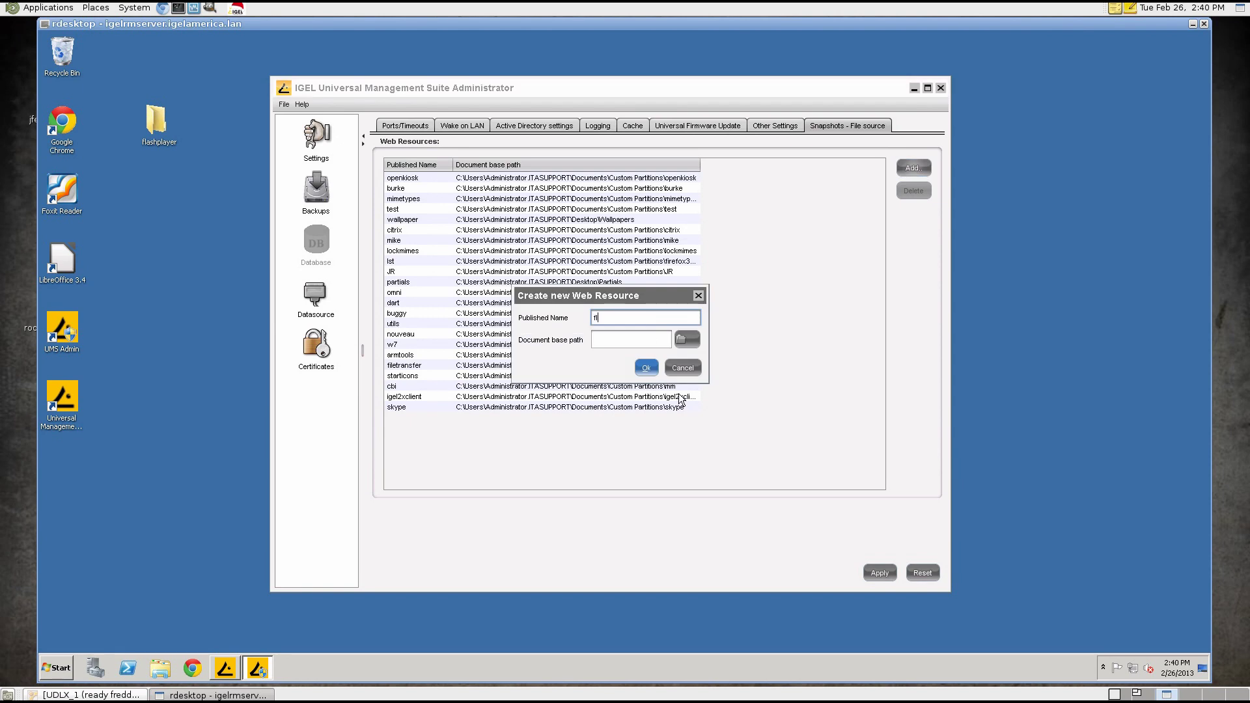
type("ashplayer")
left_click(687, 339)
left_click(589, 260)
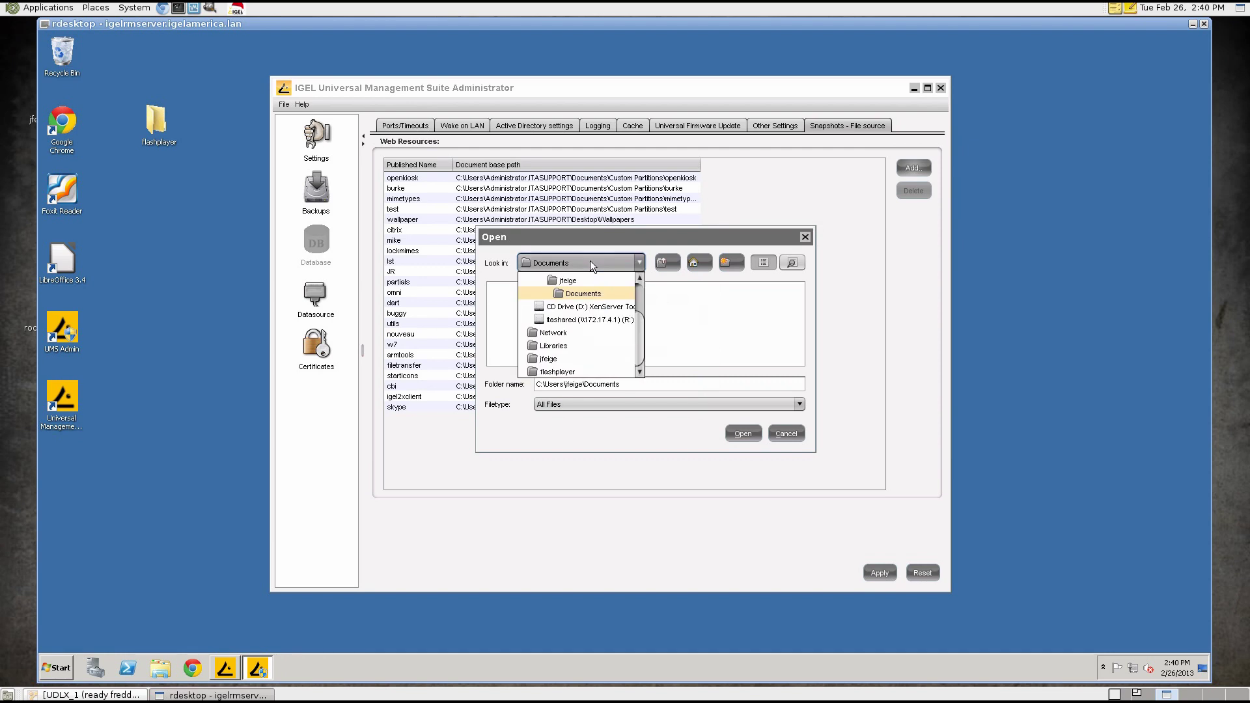
left_click(574, 370)
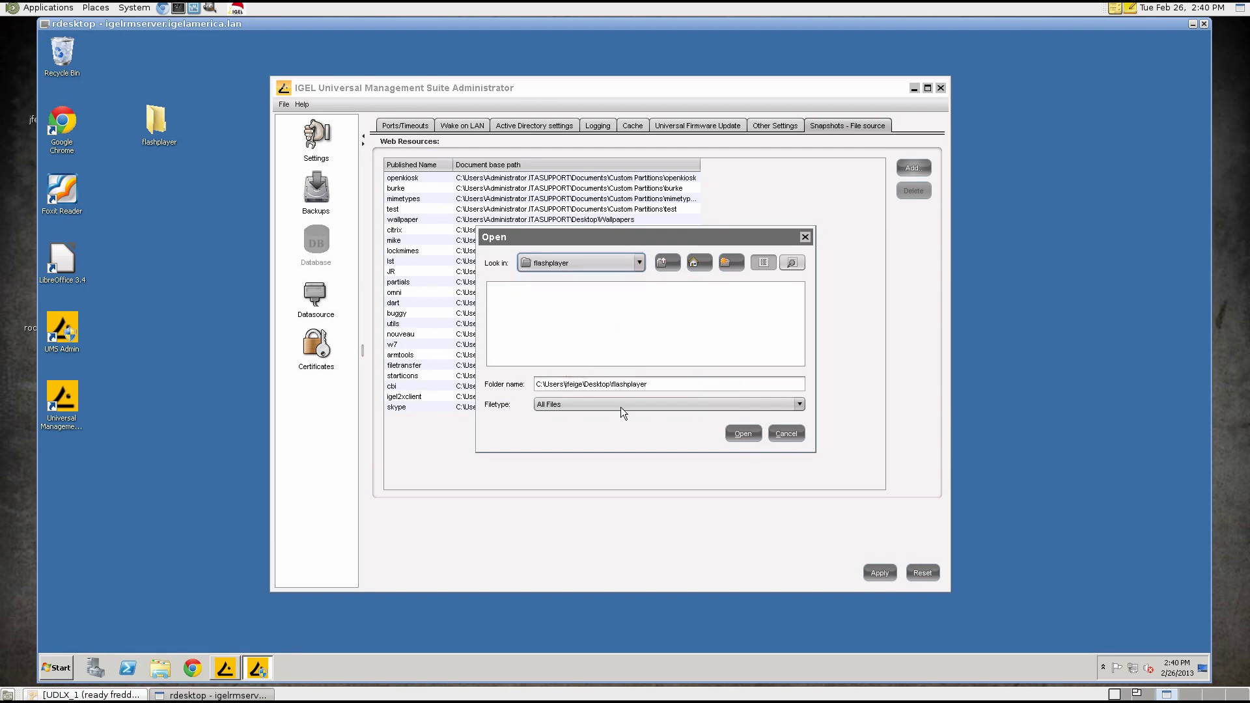
left_click(742, 433)
left_click(648, 369)
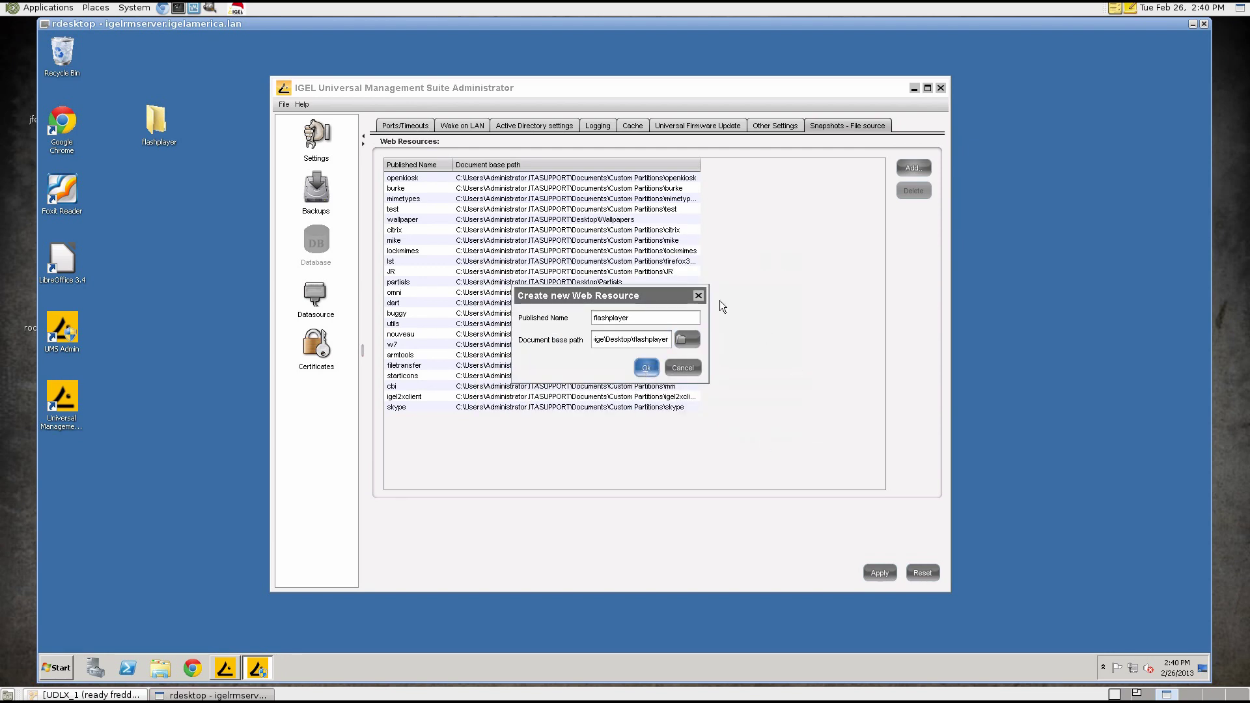
Apply the web resource change, close UMS Administrator, and glance into the desktop flashplayer folder.
left_click(887, 574)
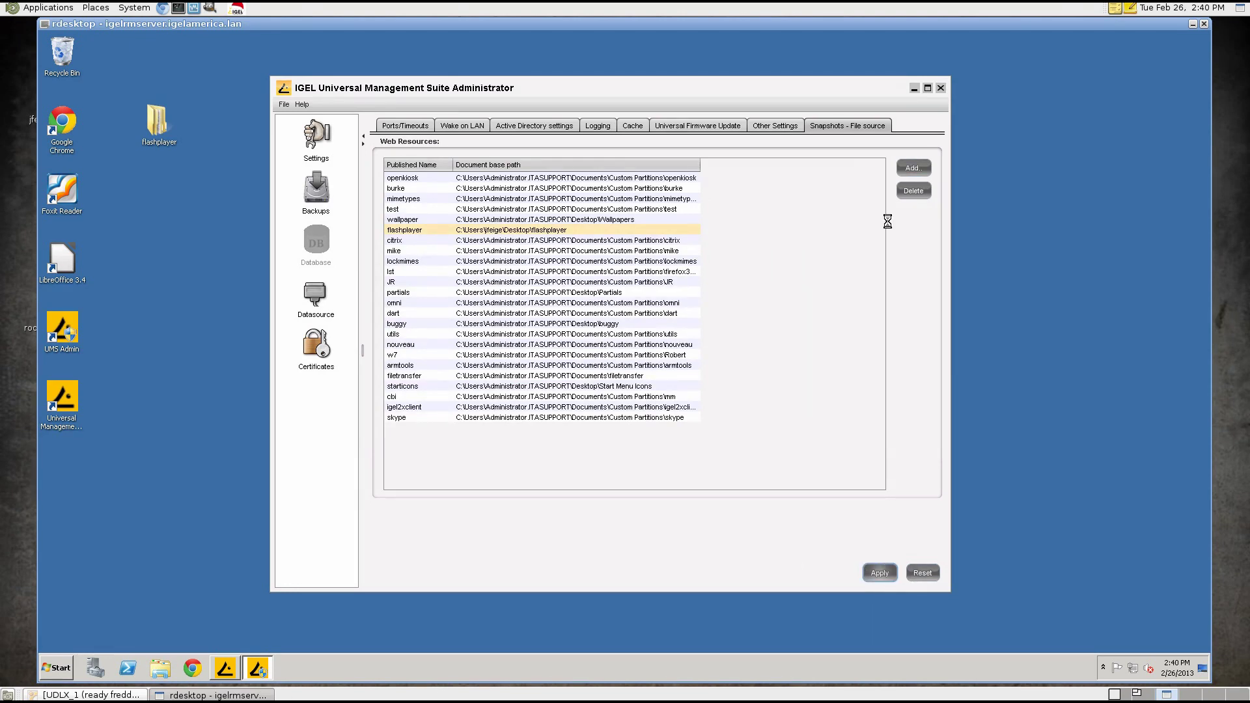
left_click(939, 89)
double_click(154, 121)
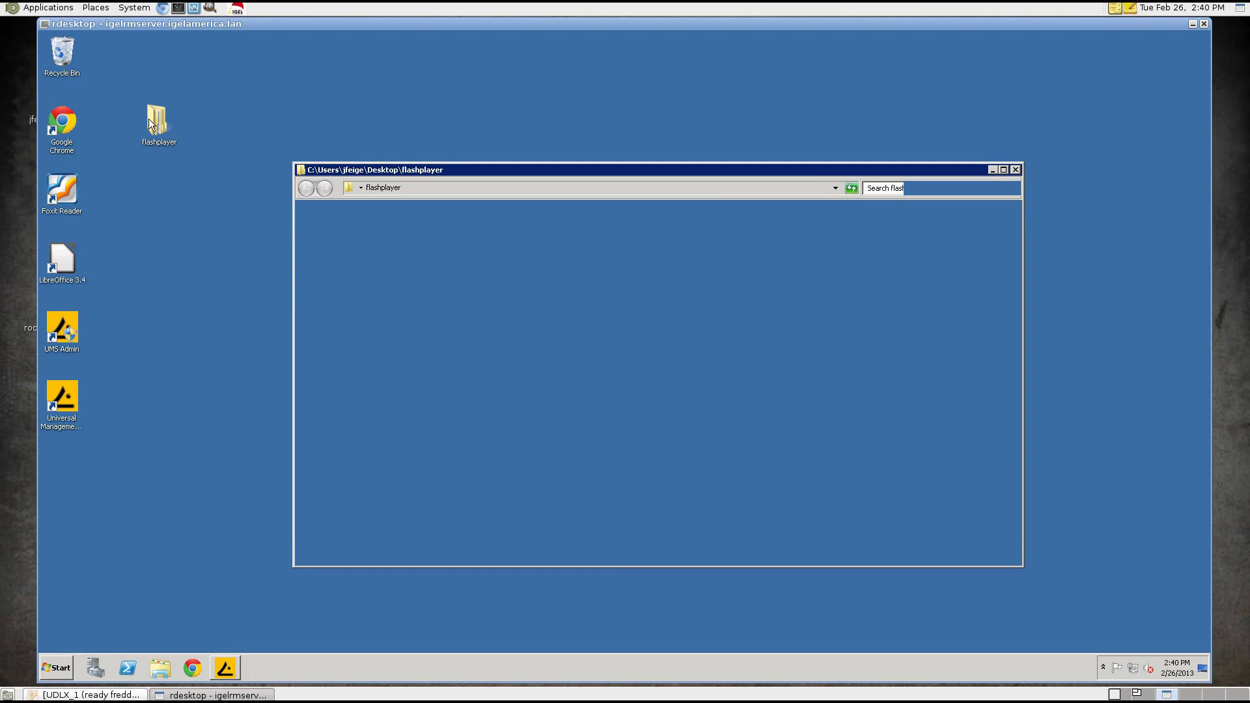
left_click(1015, 171)
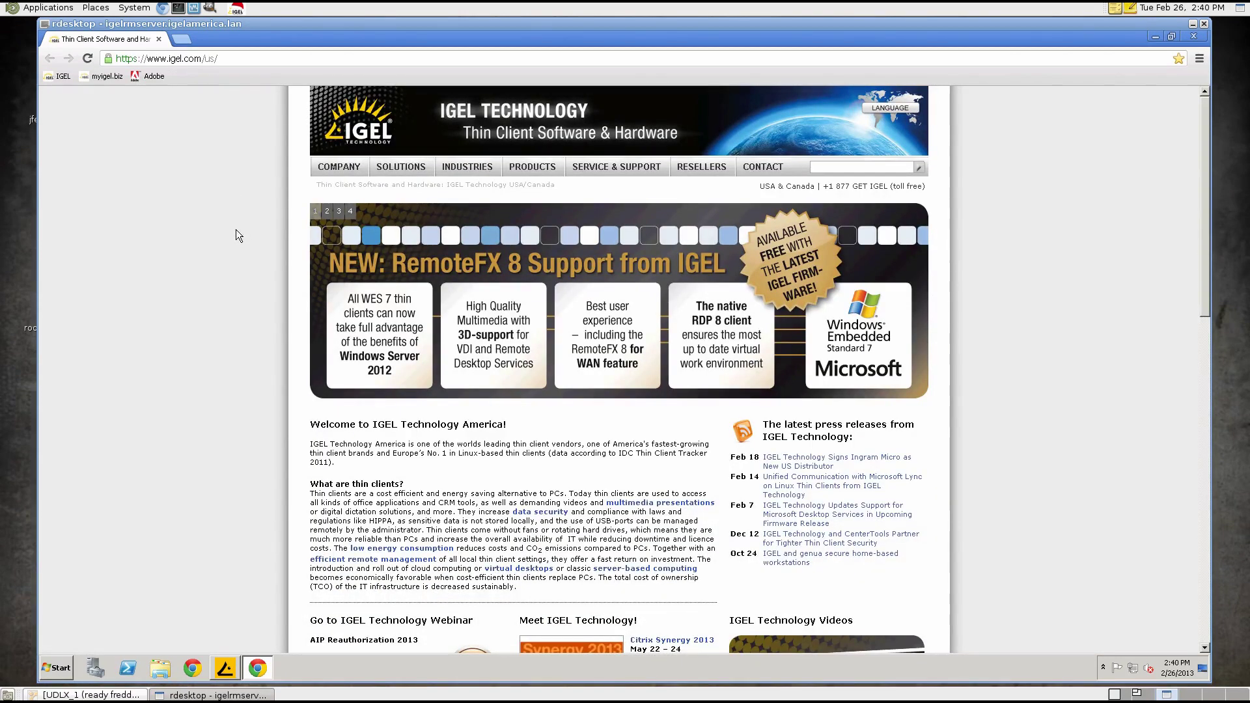
Go to adobe.com via the Adobe bookmark and reach the Adobe Flash Player download page.
left_click(154, 76)
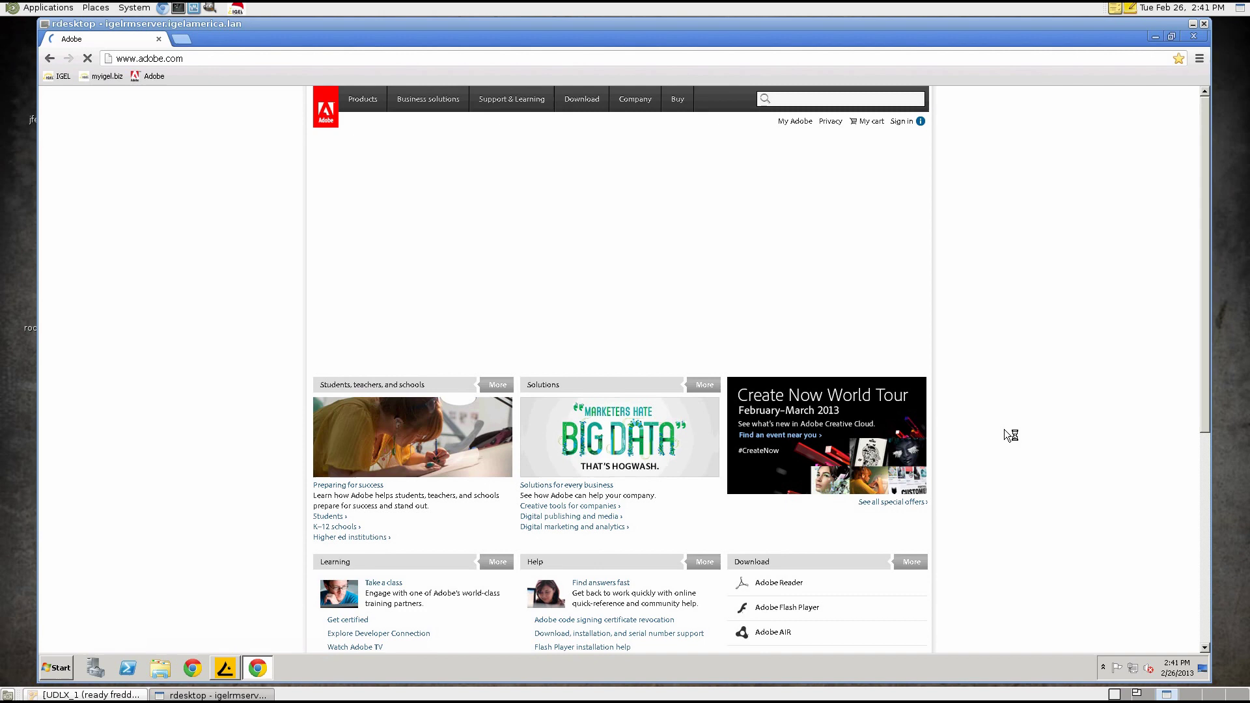
scroll(783, 589, "down", 4)
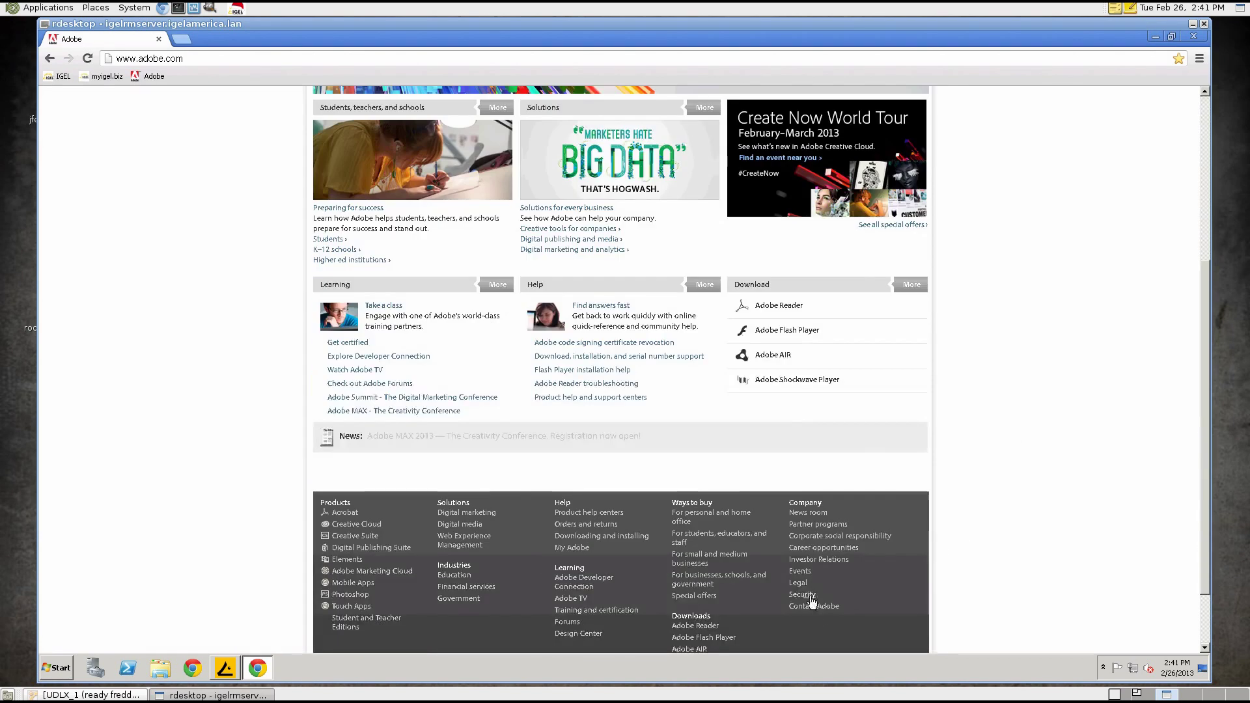
left_click(789, 330)
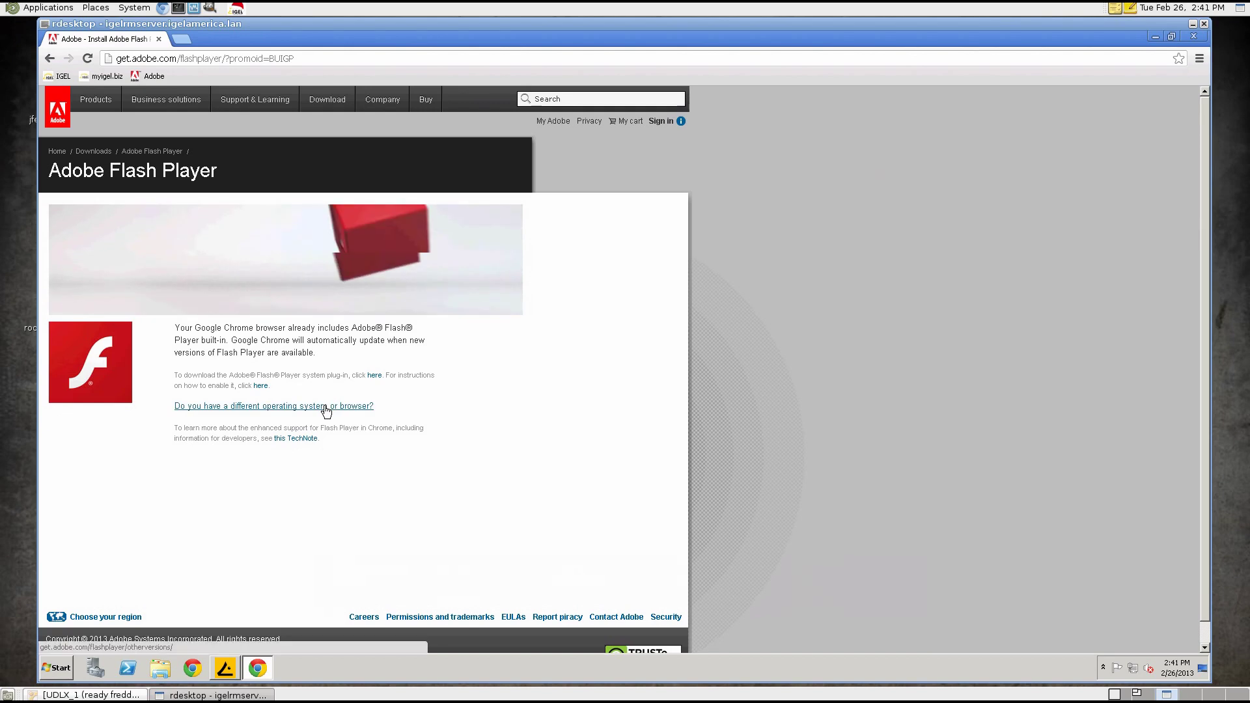
Download Flash Player 11.2 for Linux (32-bit) as the .tar.gz package.
left_click(325, 406)
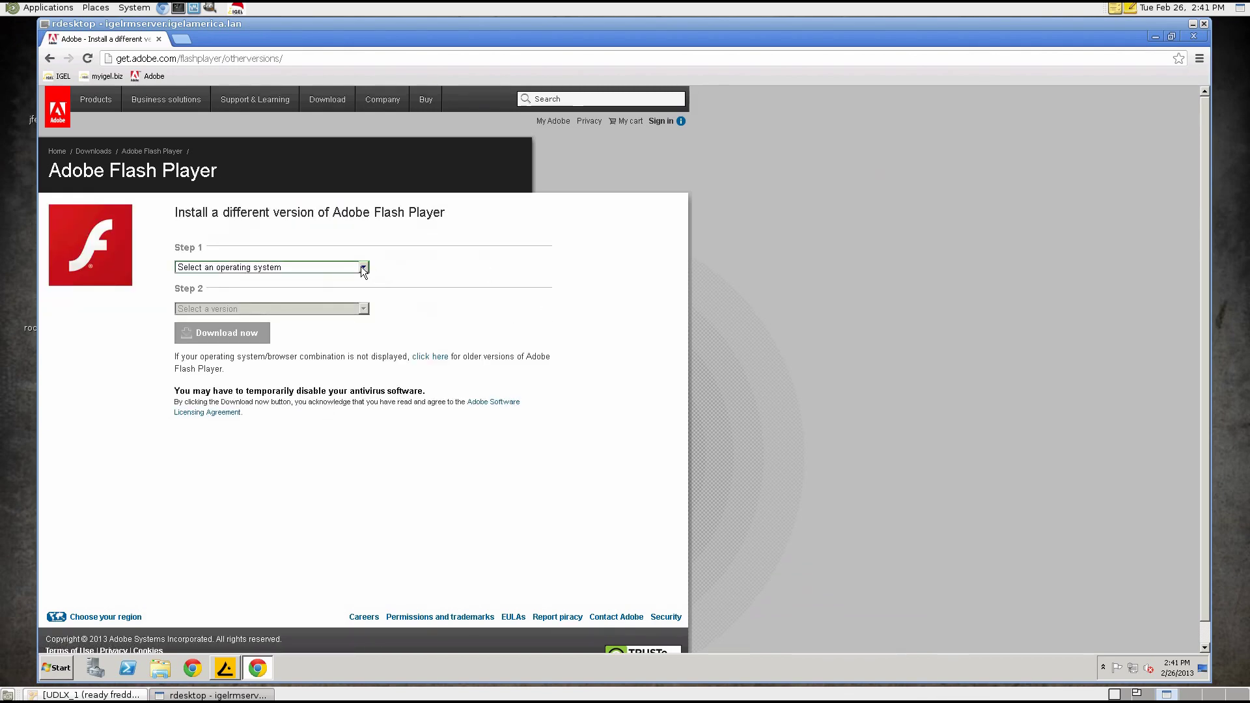
left_click(363, 267)
left_click(256, 332)
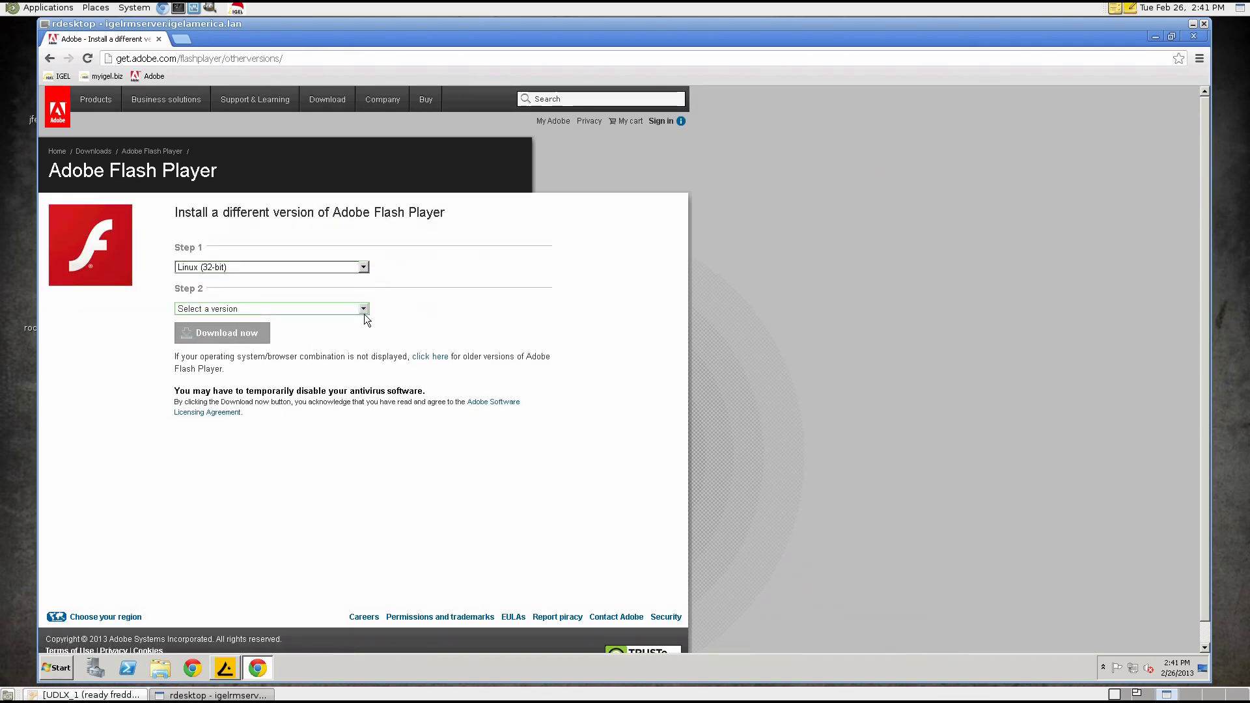
left_click(357, 310)
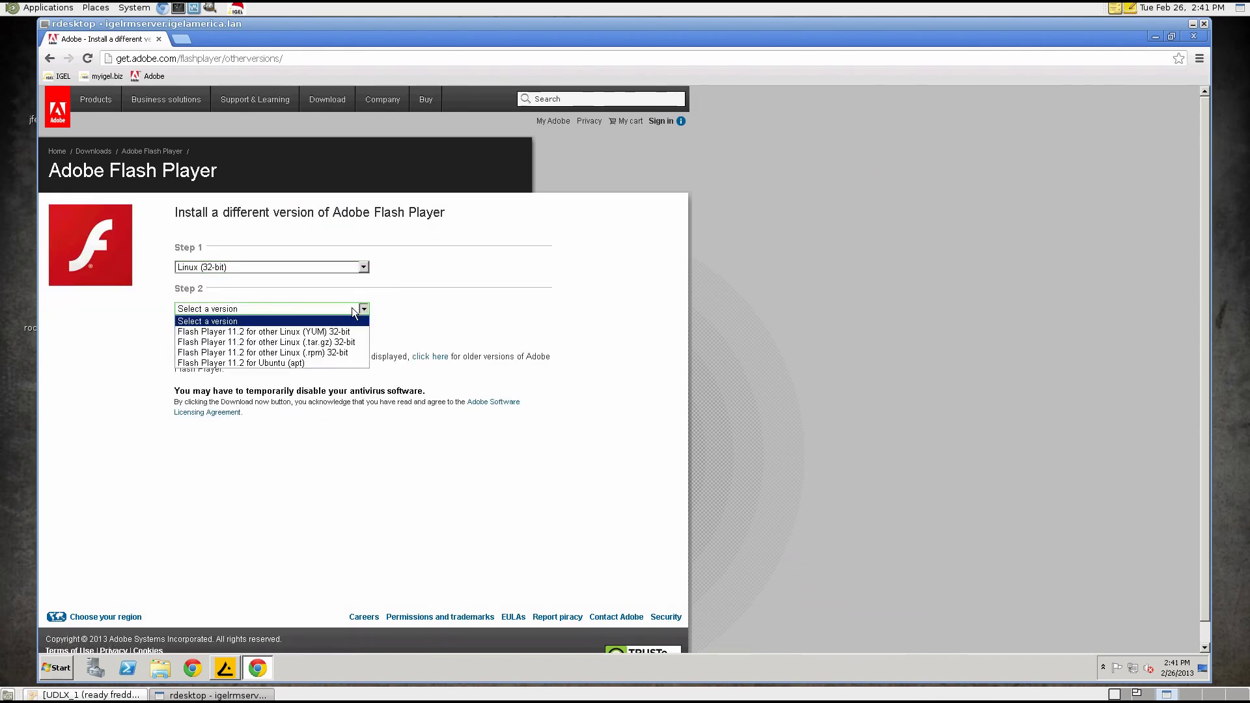
left_click(329, 343)
left_click(224, 379)
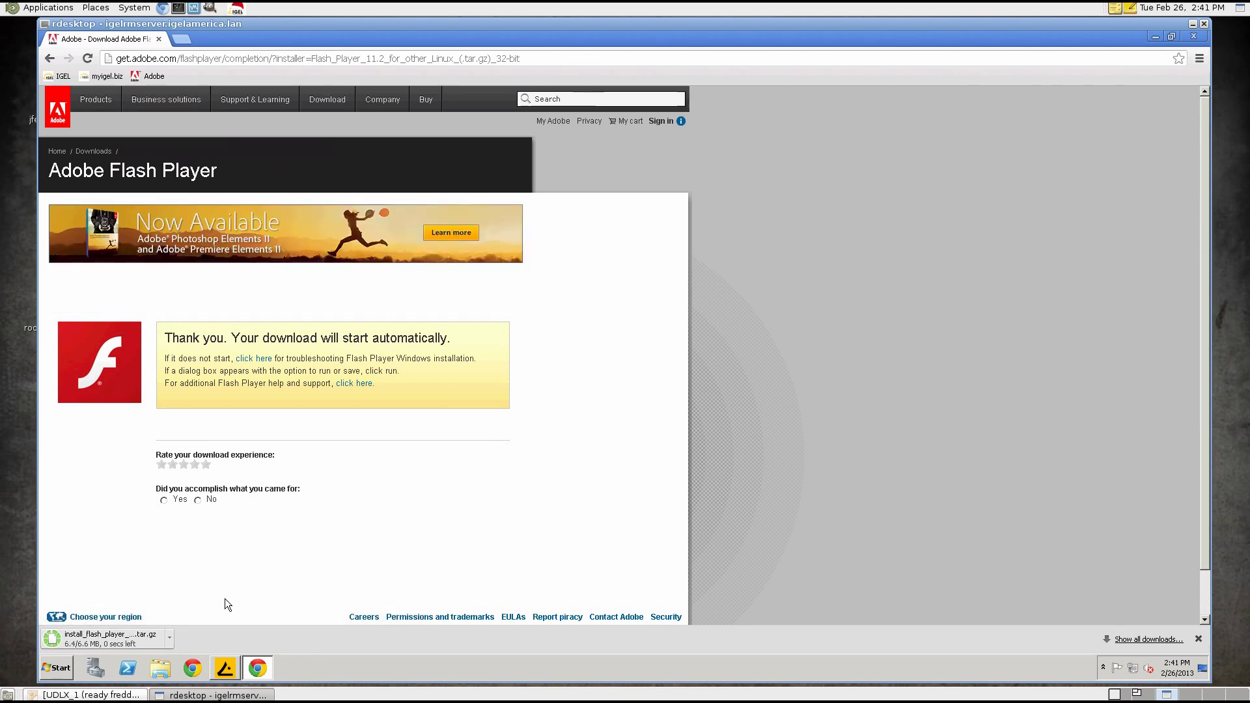
left_click(169, 639)
Show the downloaded install_flash_player_11_linux.i386.tar.gz in Explorer and copy it.
left_click(207, 599)
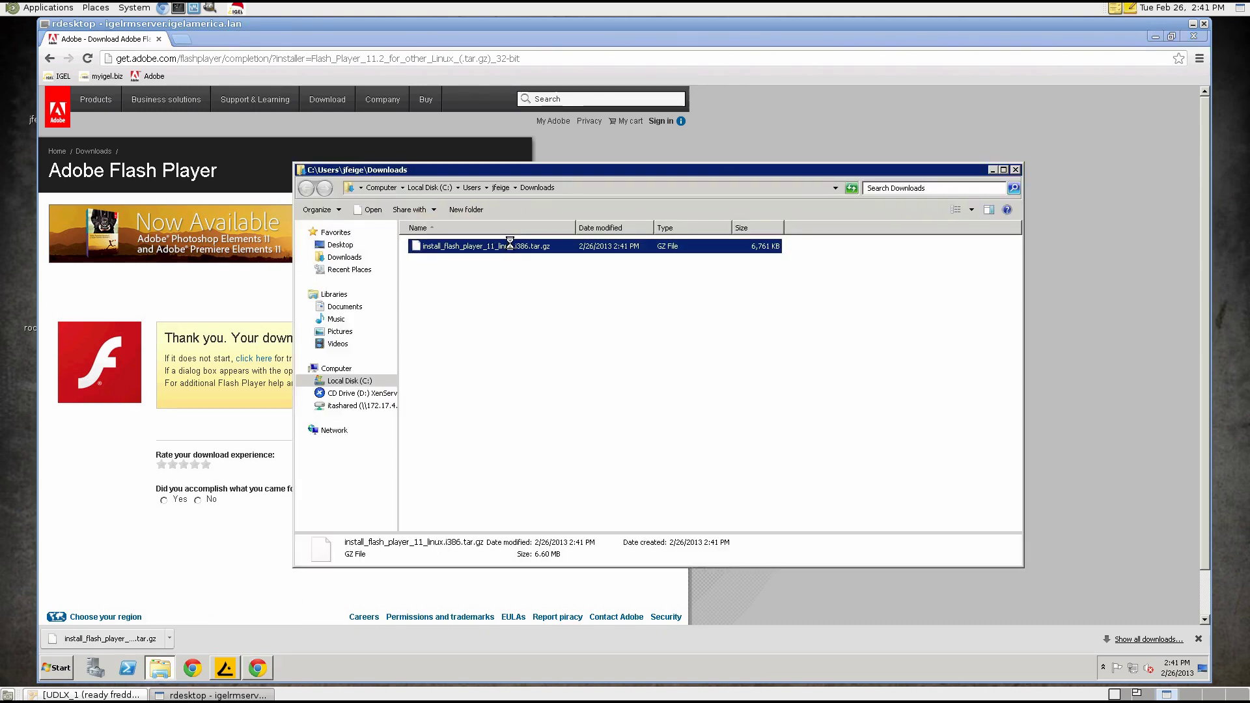
right_click(509, 243)
left_click(549, 352)
Paste the archive into Desktop\flashplayer, then close Explorer and Chrome.
left_click(341, 246)
double_click(430, 352)
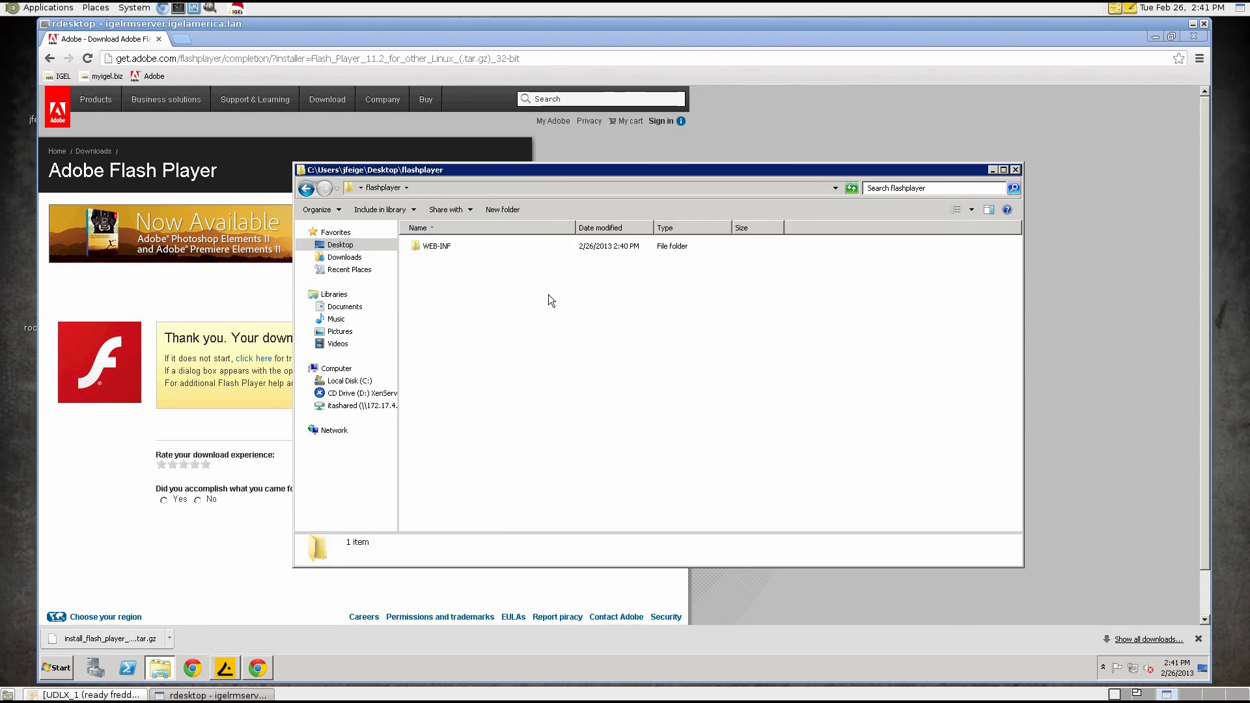
right_click(549, 300)
left_click(570, 359)
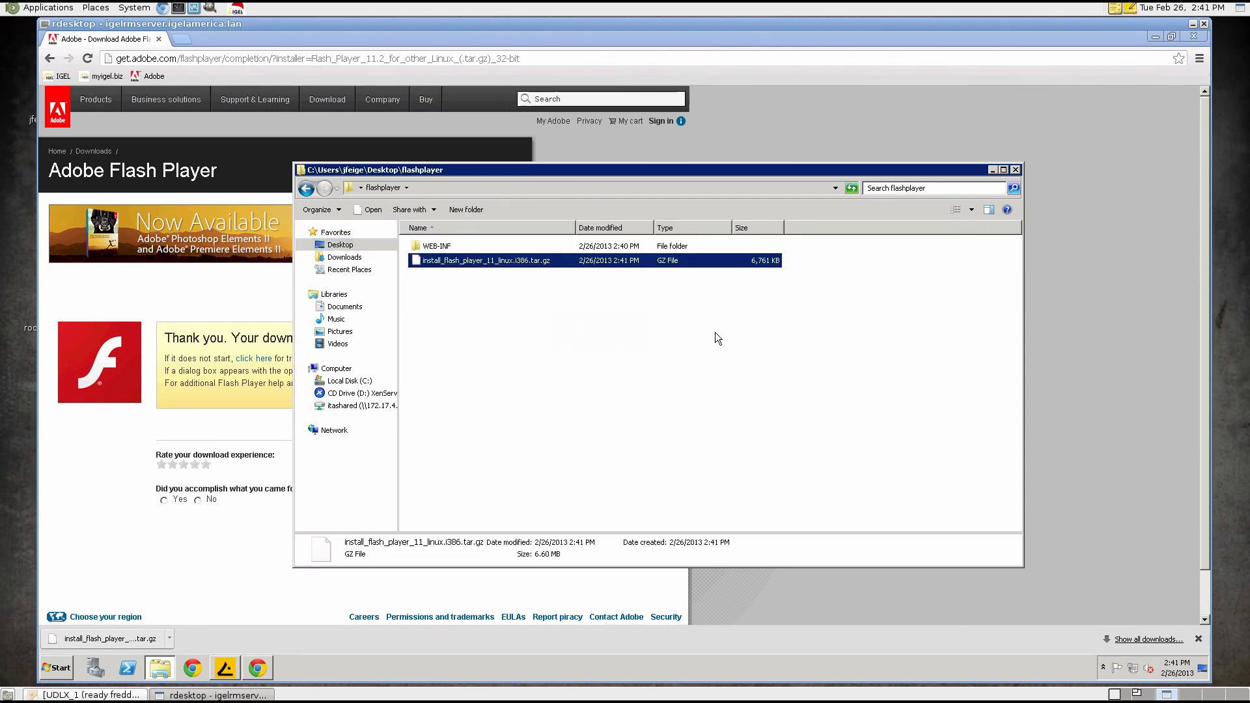
left_click(1015, 169)
left_click(1192, 37)
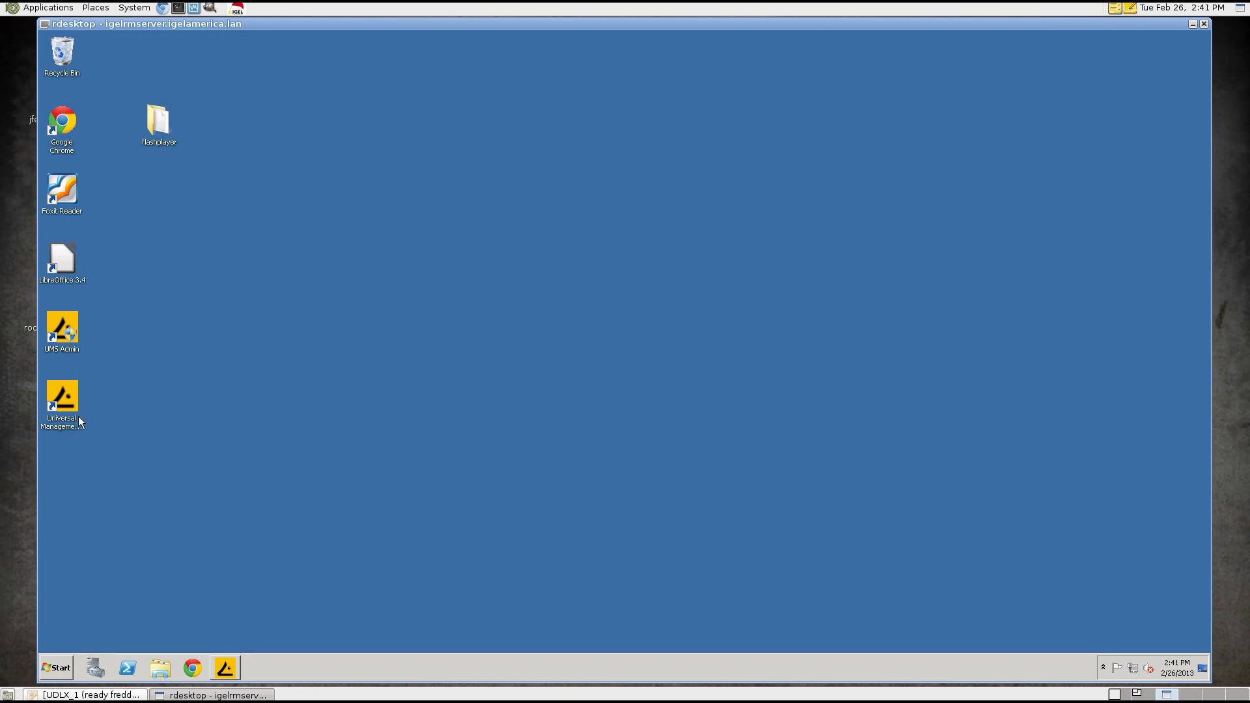
Review thin client IGEL-0800271B000C's assignments, then open the Linux Browser profile under Install Adobe Flashplayer.
left_click(225, 668)
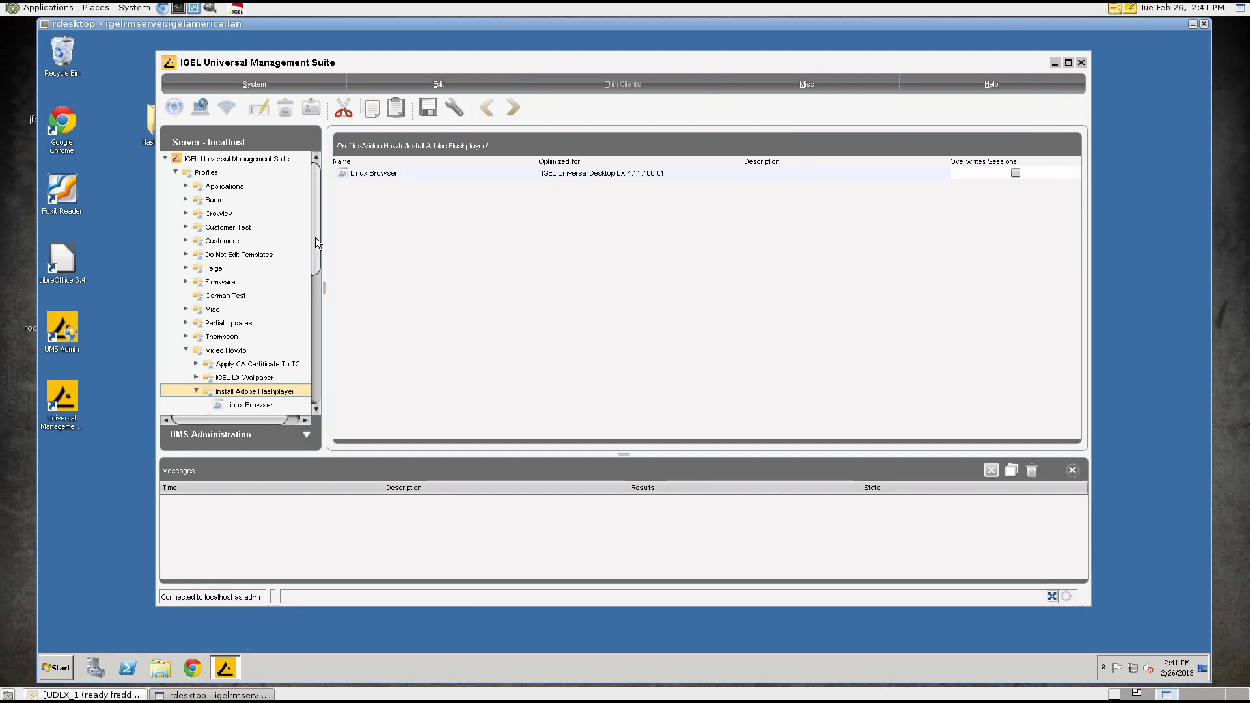
left_click_drag(315, 237, 312, 343)
left_click(273, 368)
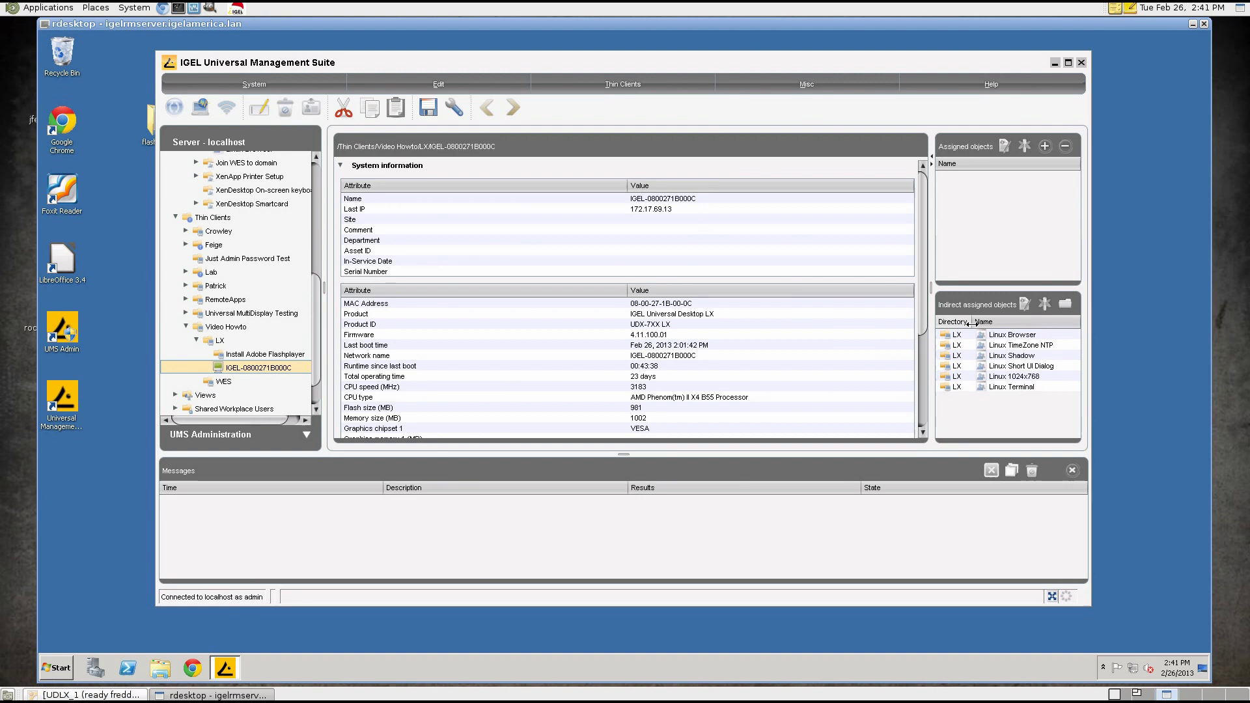
mouse_move(971, 322)
left_mouse_down()
mouse_move(1002, 322)
mouse_move(984, 322)
left_mouse_up()
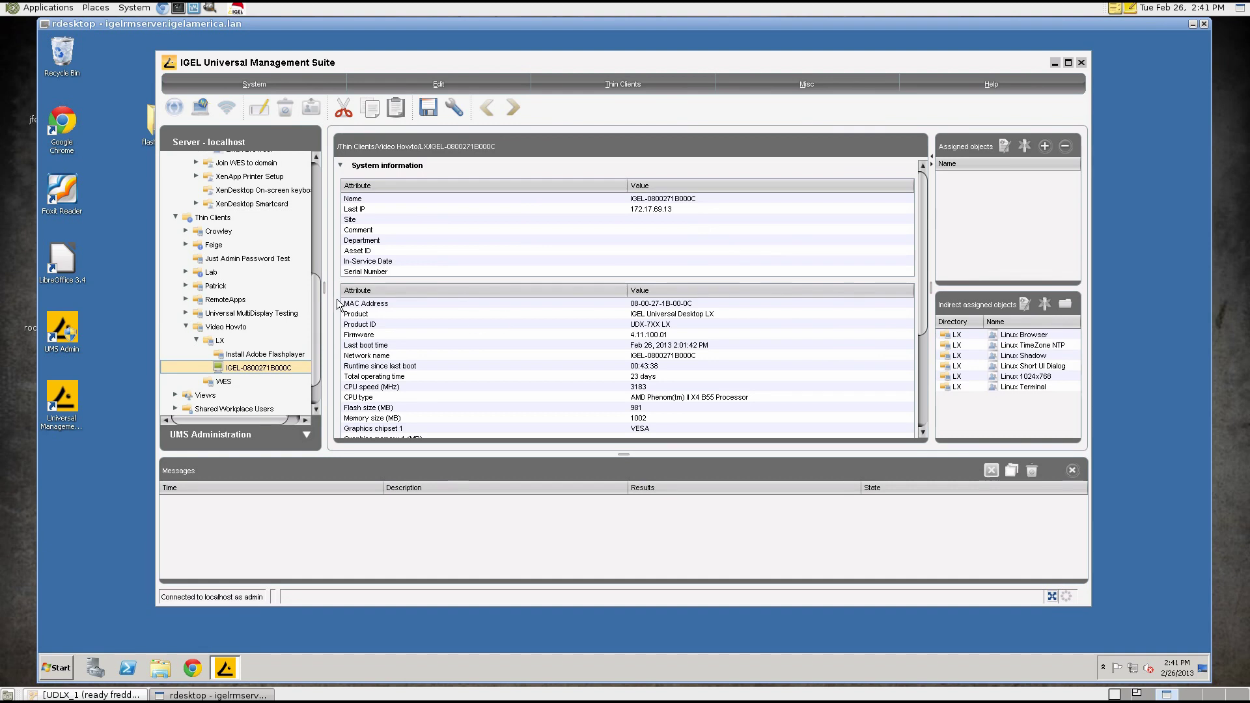
left_click_drag(318, 302, 319, 214)
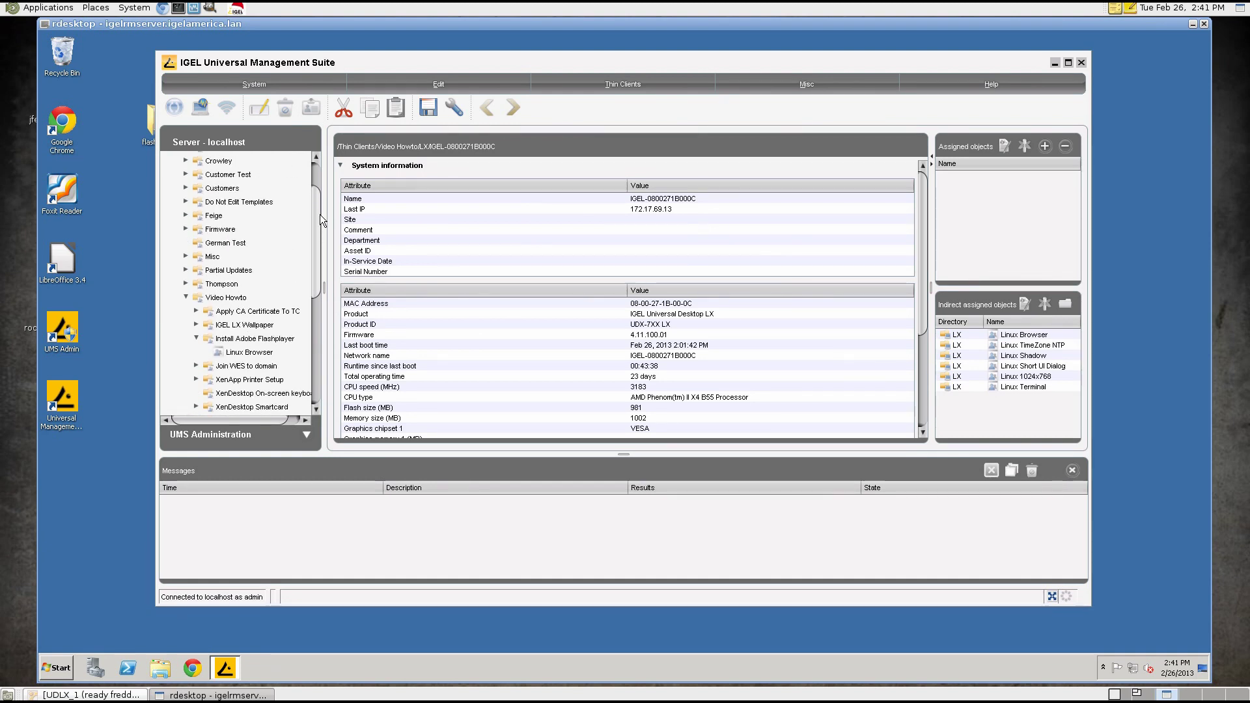
left_click(258, 352)
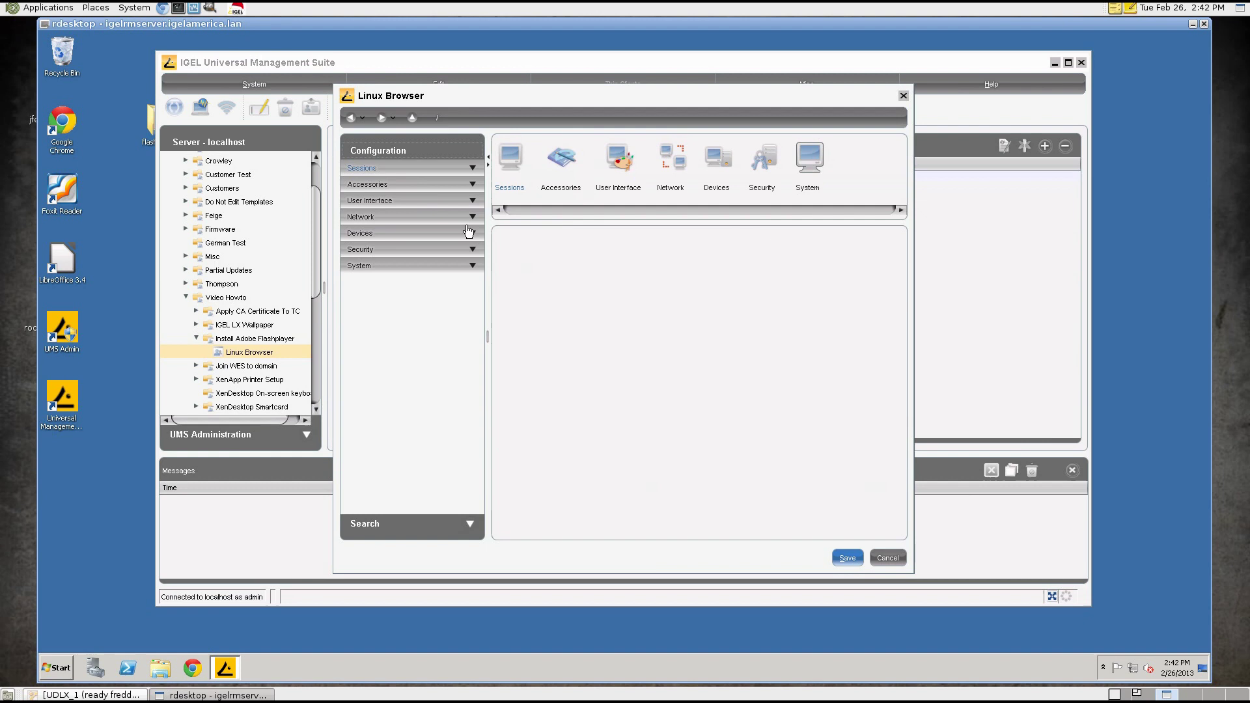
Expand Sessions > Browser > Browser Sessions > Browser and review its about:plugins startup page and Window options.
left_click(401, 172)
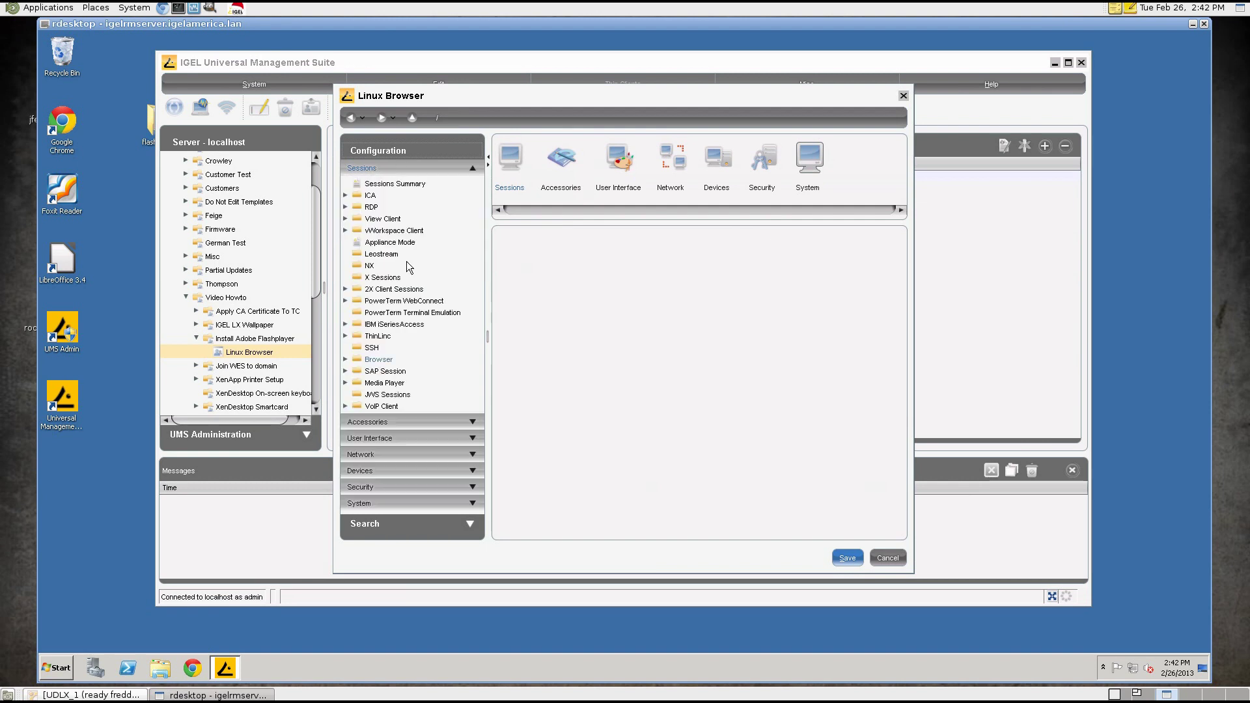
double_click(387, 361)
double_click(395, 383)
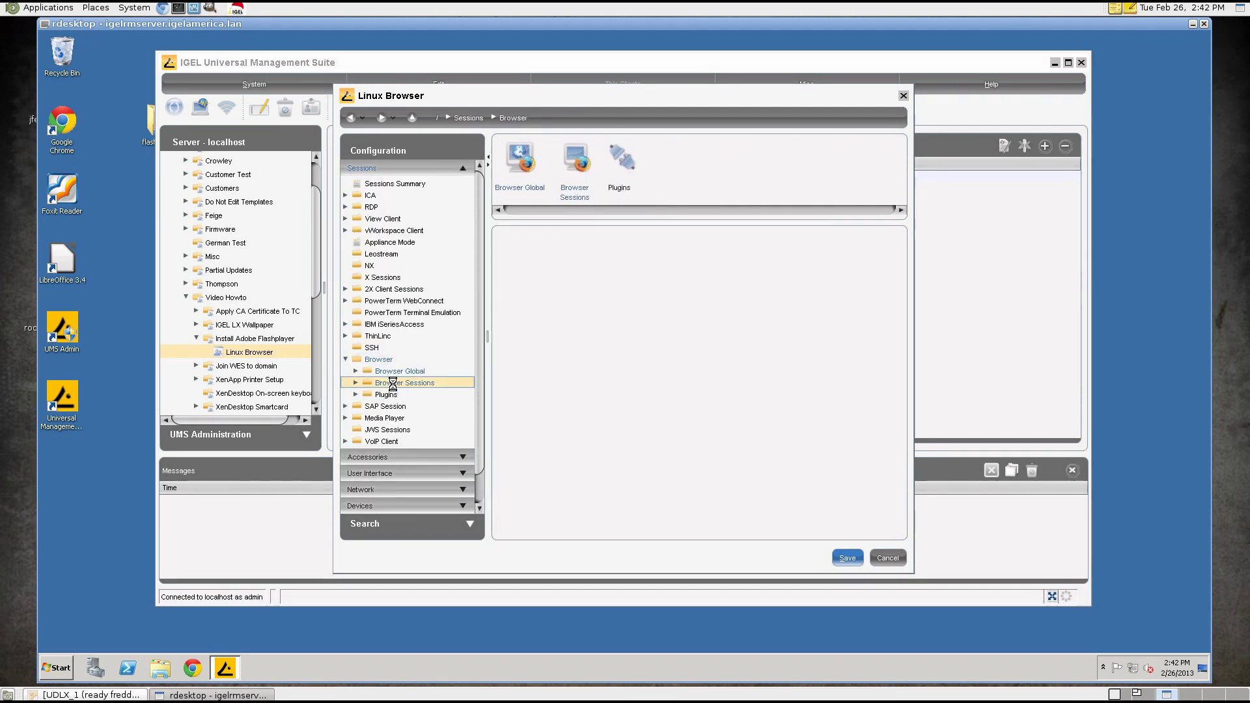
left_click(397, 394)
double_click(397, 395)
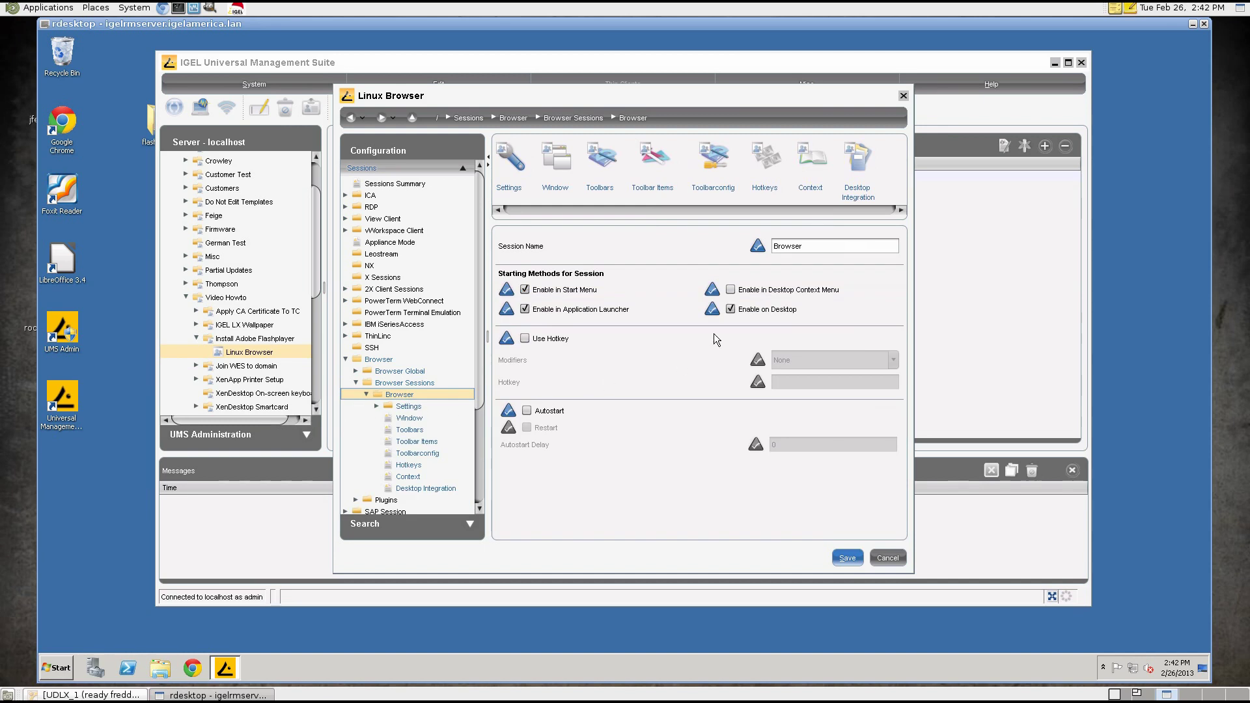
left_click(395, 405)
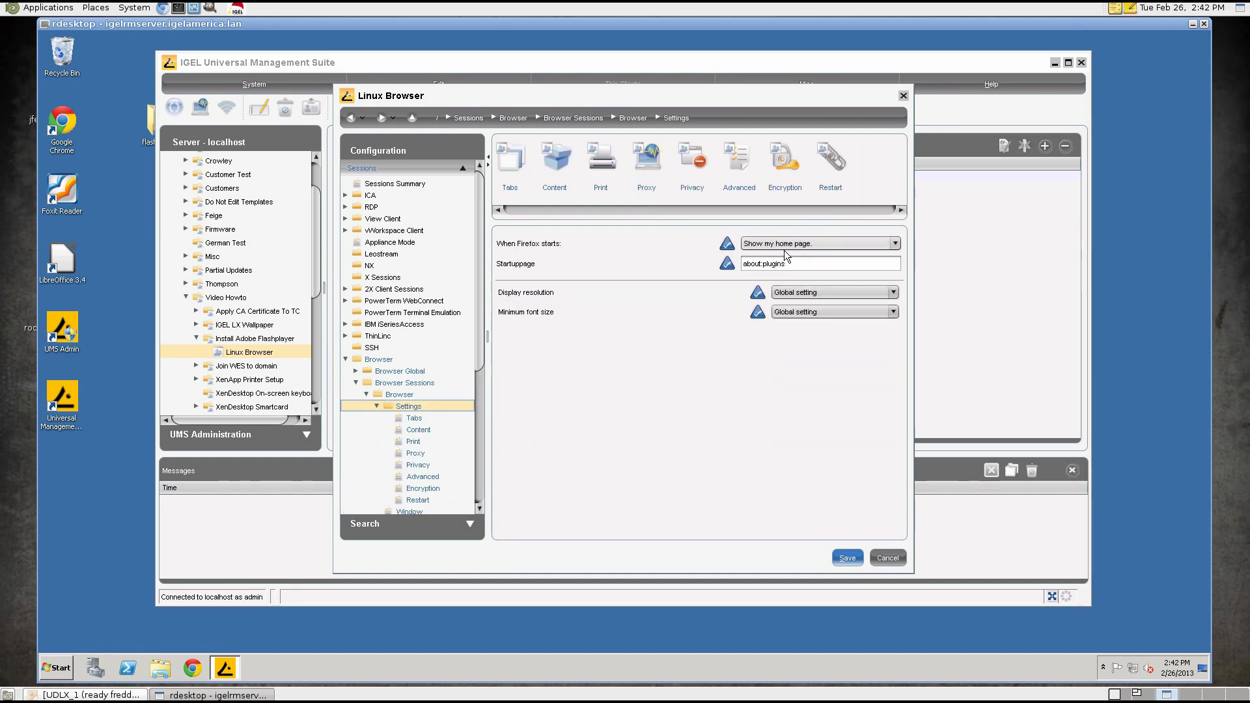
double_click(807, 264)
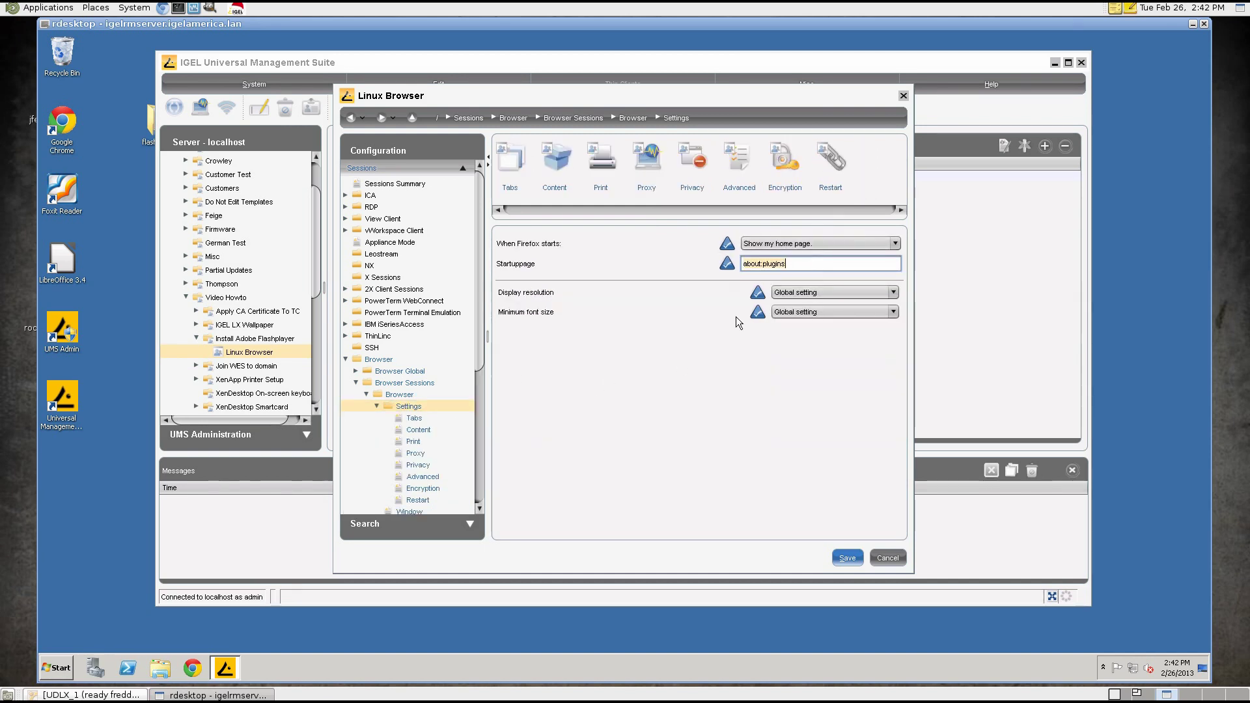
left_click(416, 511)
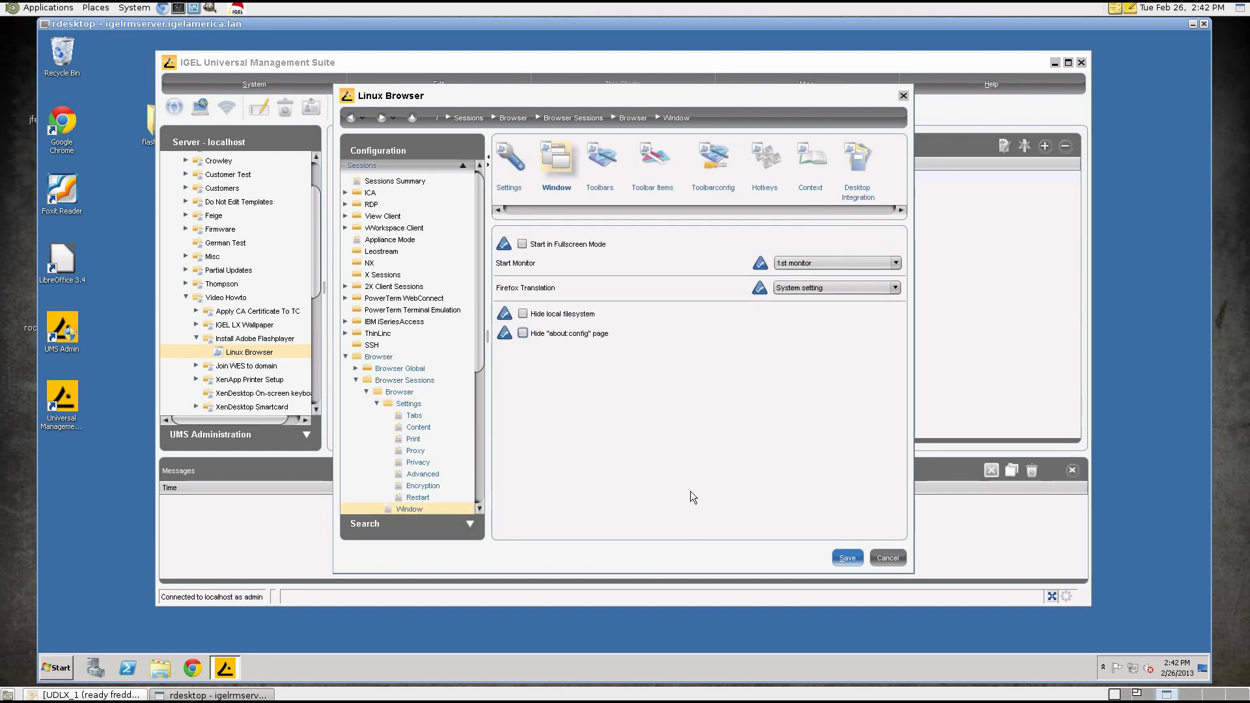
Cancel the profile configuration, then launch Browser on the thin client VM and maximize Firefox.
left_click(891, 558)
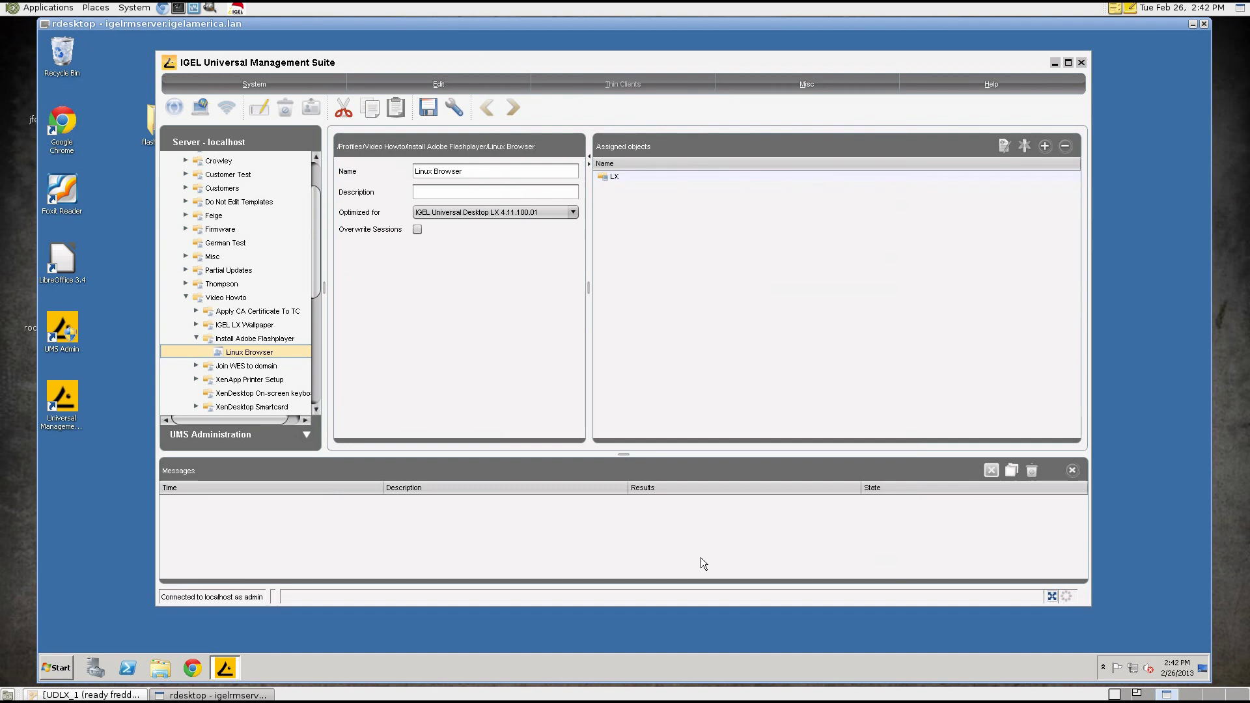
left_click(75, 693)
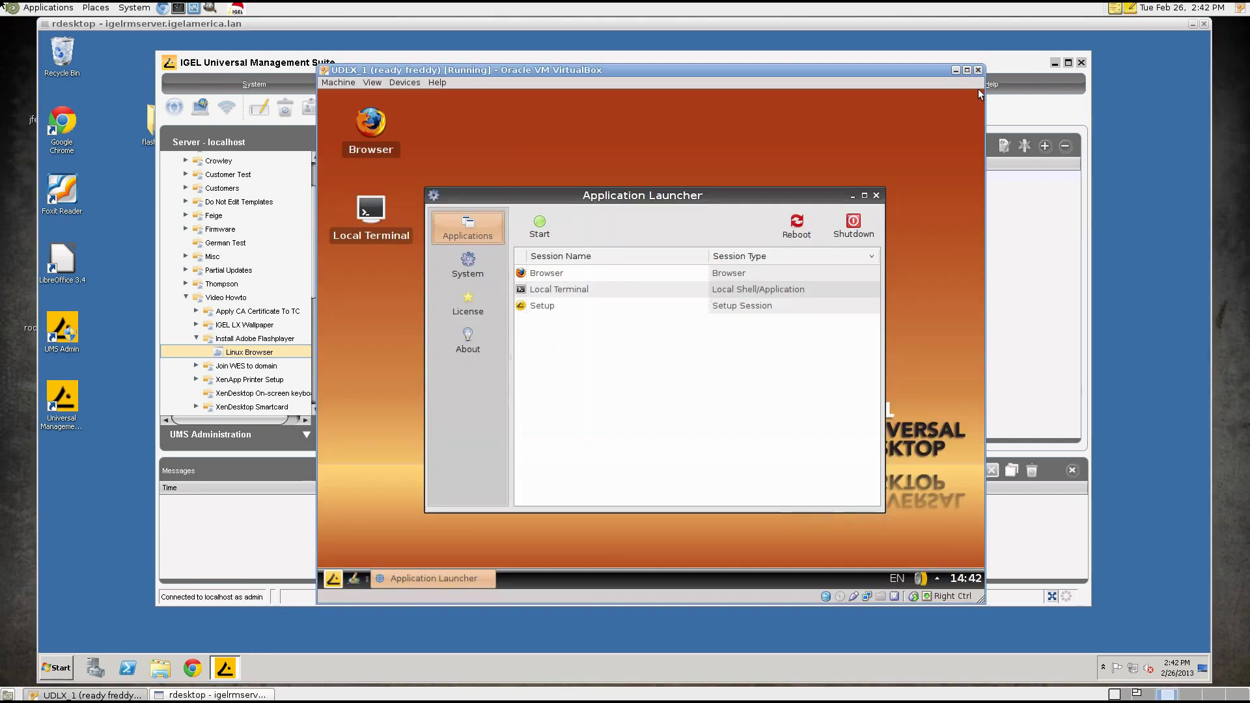
double_click(571, 278)
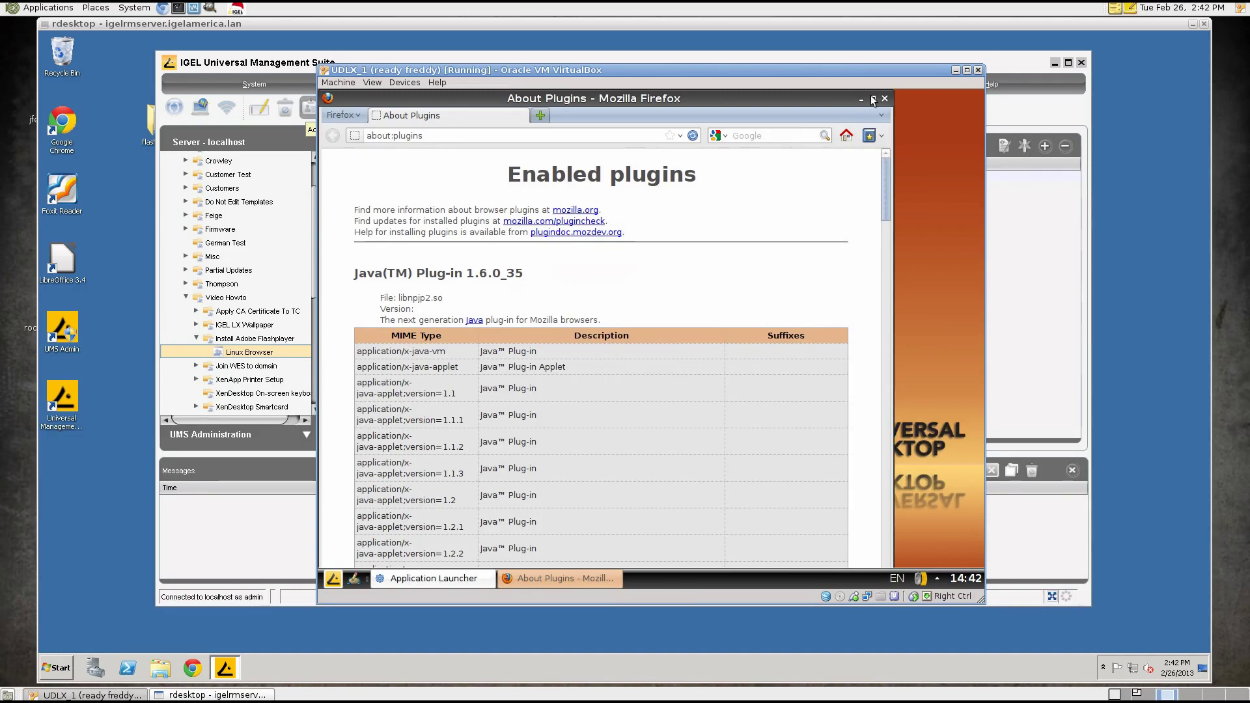
left_click(872, 98)
Scroll about:plugins to confirm Shockwave Flash is not installed, then close Firefox.
scroll(647, 358, "down", 10)
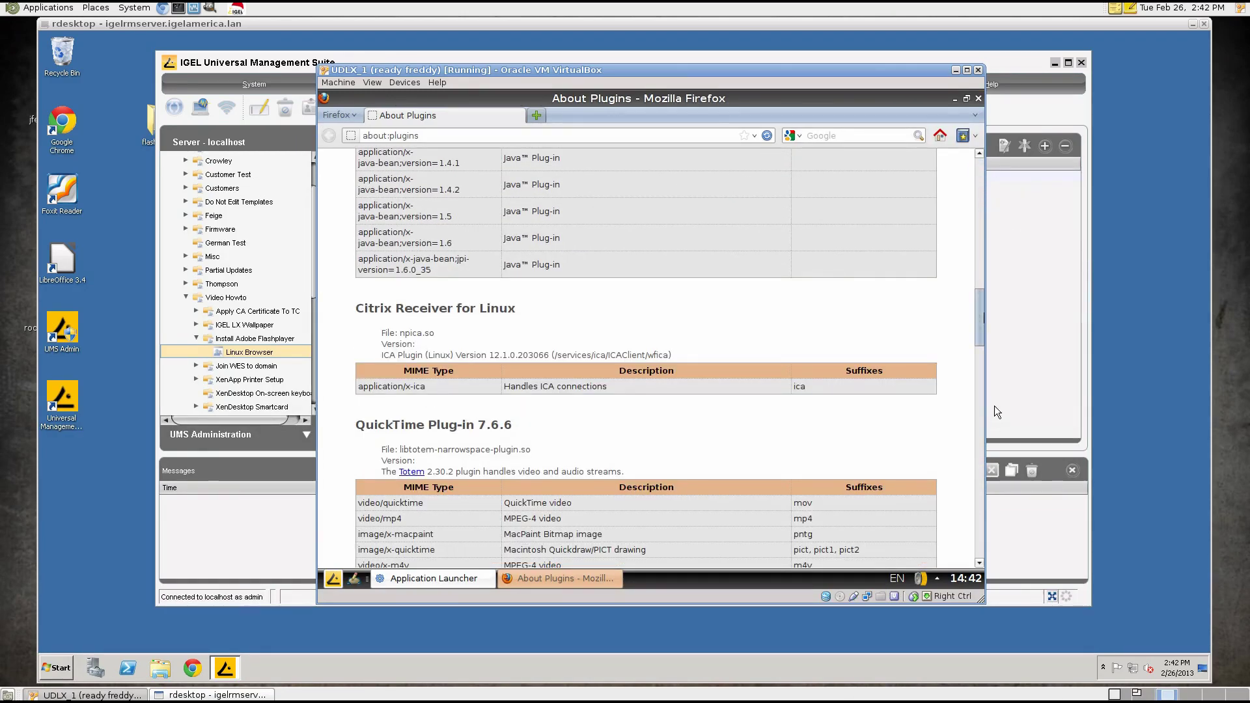
left_click(981, 540)
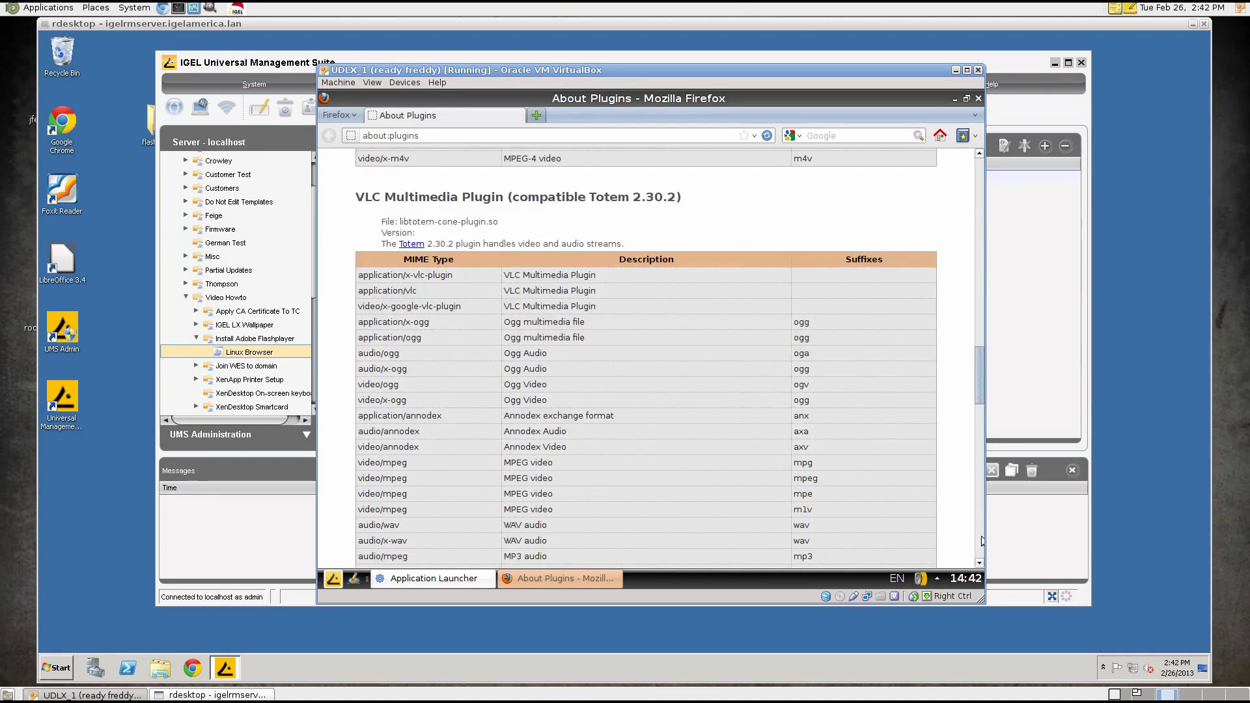
left_click(981, 540)
left_click(981, 540)
left_click(981, 540)
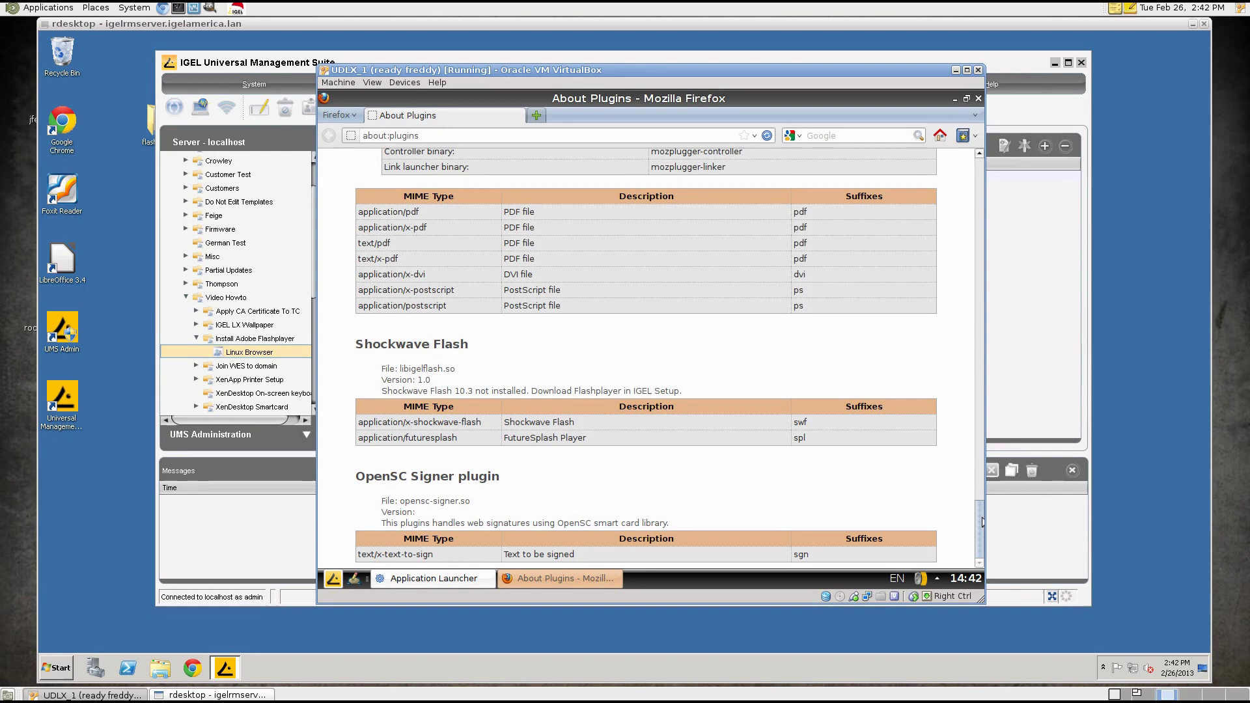
left_click(979, 155)
left_click(981, 171)
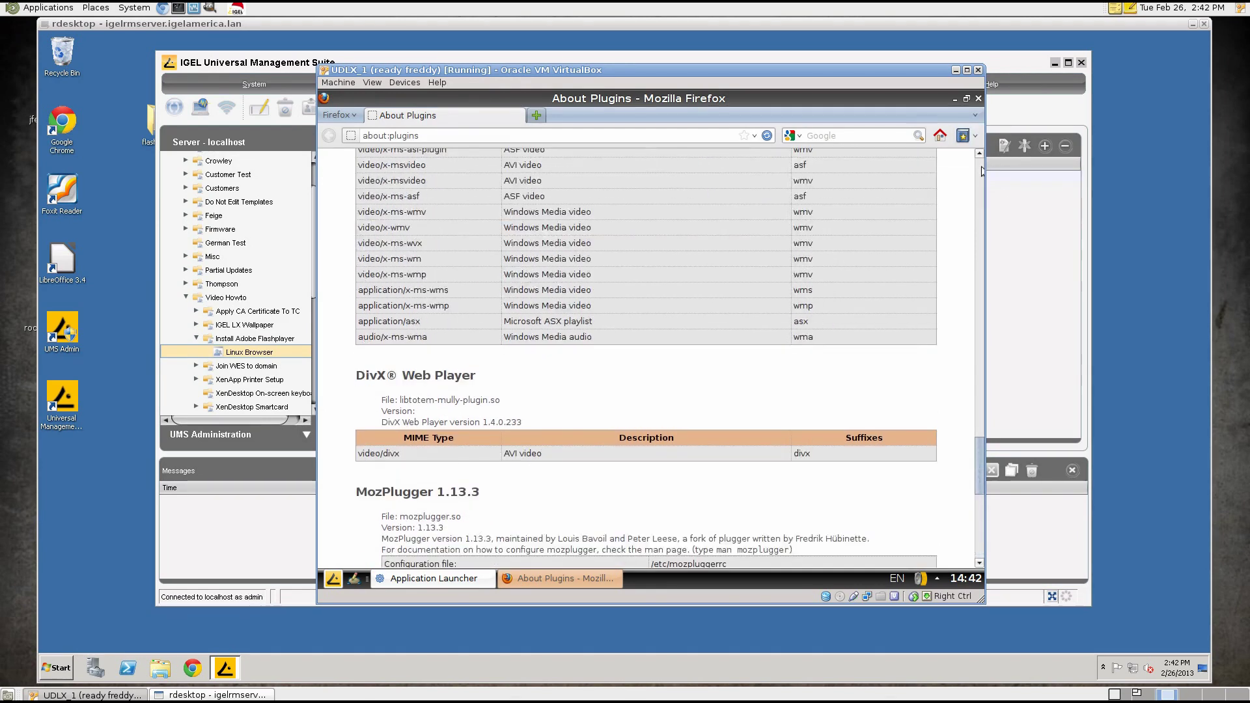
left_click(977, 98)
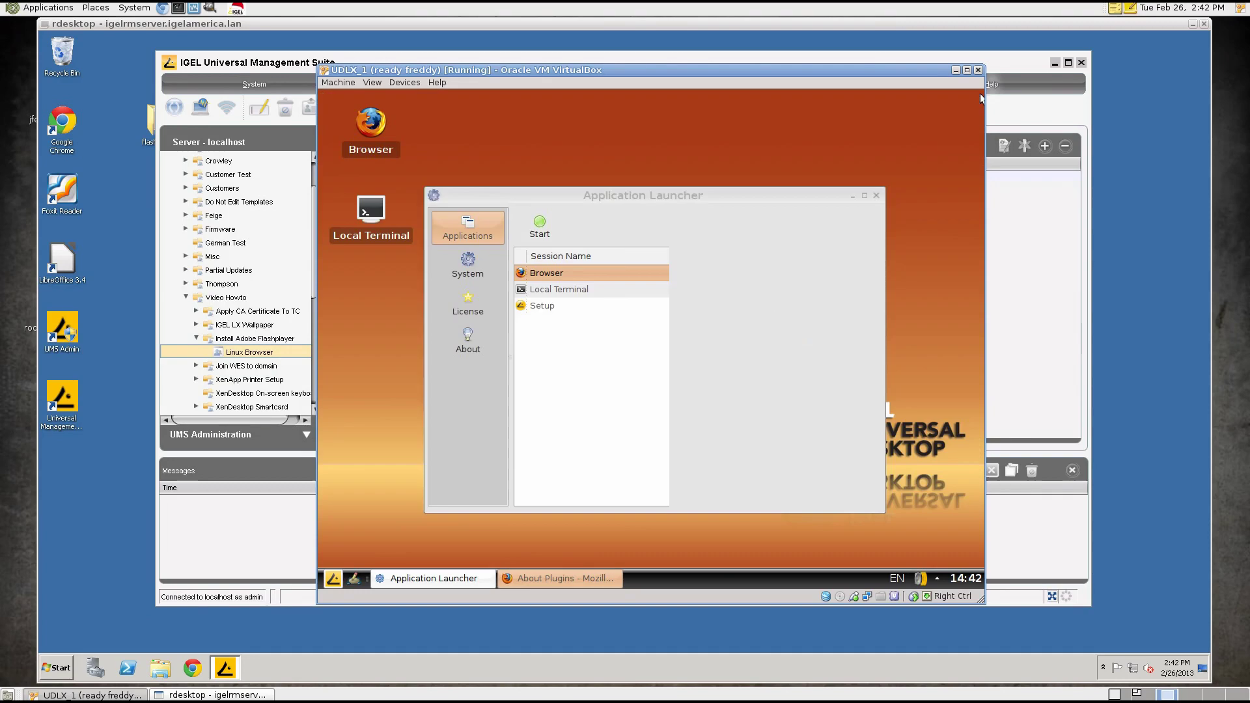
Create profile 'Adobe Flash Plugin' in Install Adobe Flashplayer, optimized for Universal Desktop LX 4.11.100.01.
left_click(955, 69)
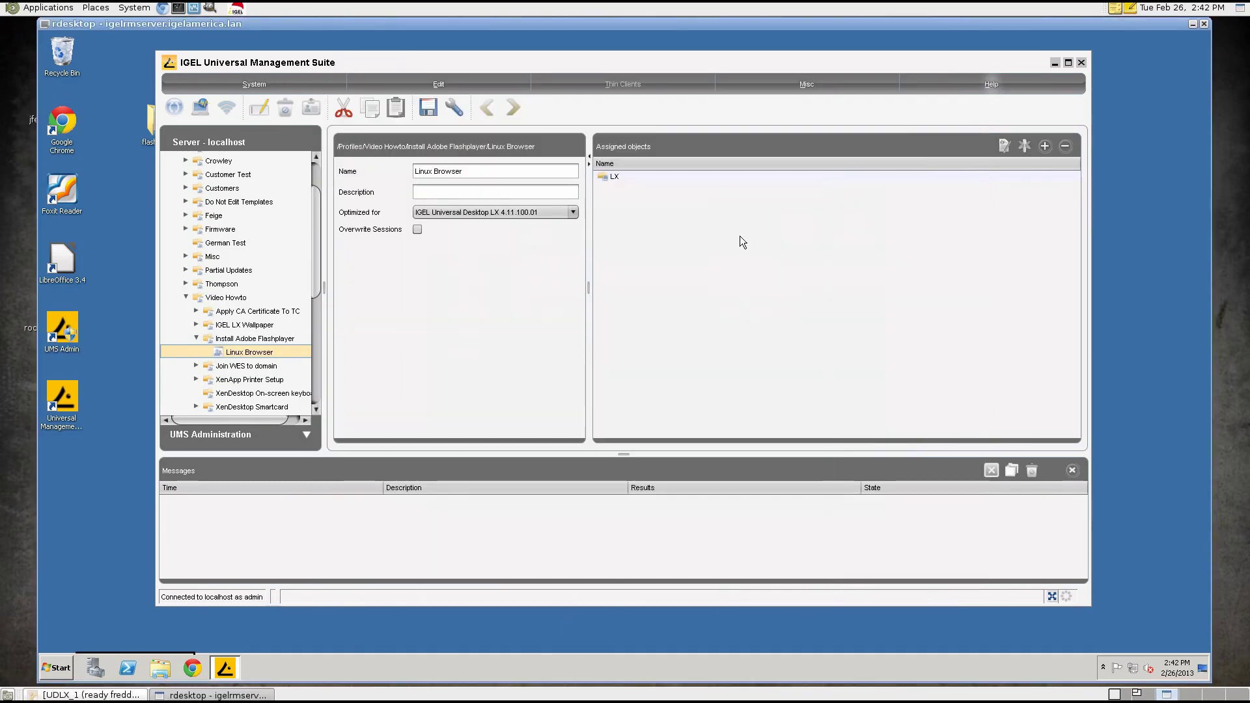
left_click(253, 338)
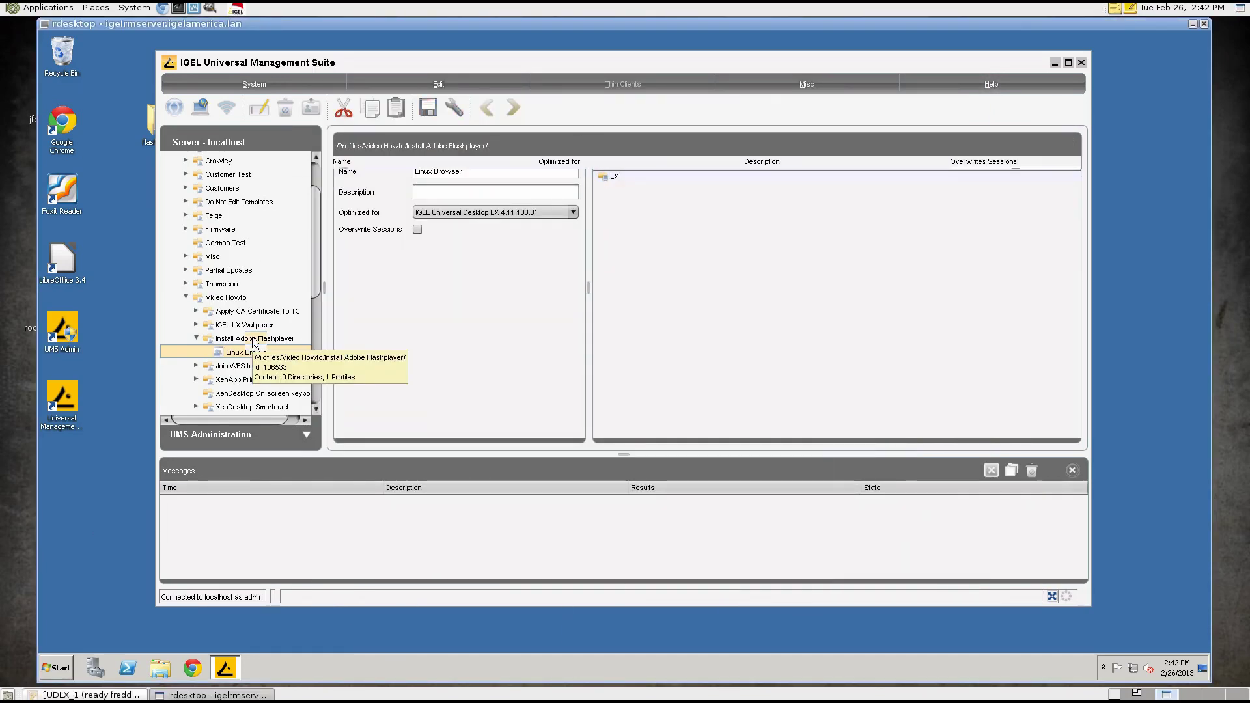
right_click(253, 339)
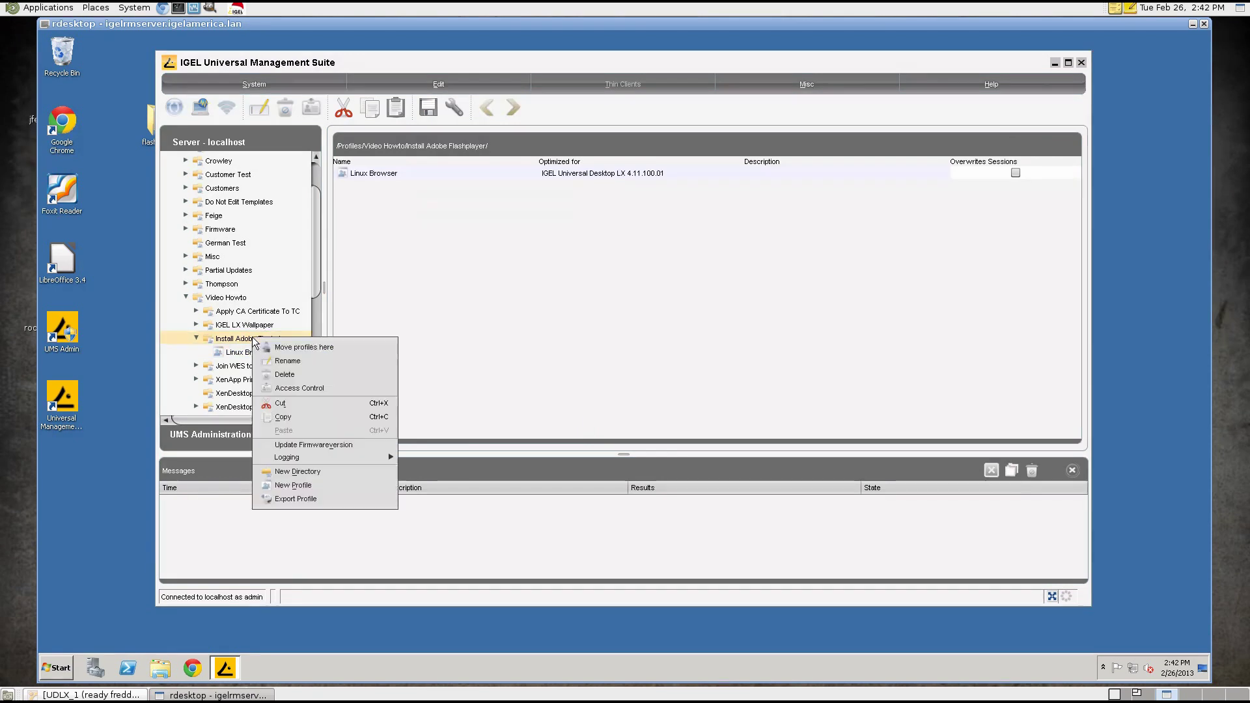
left_click(322, 484)
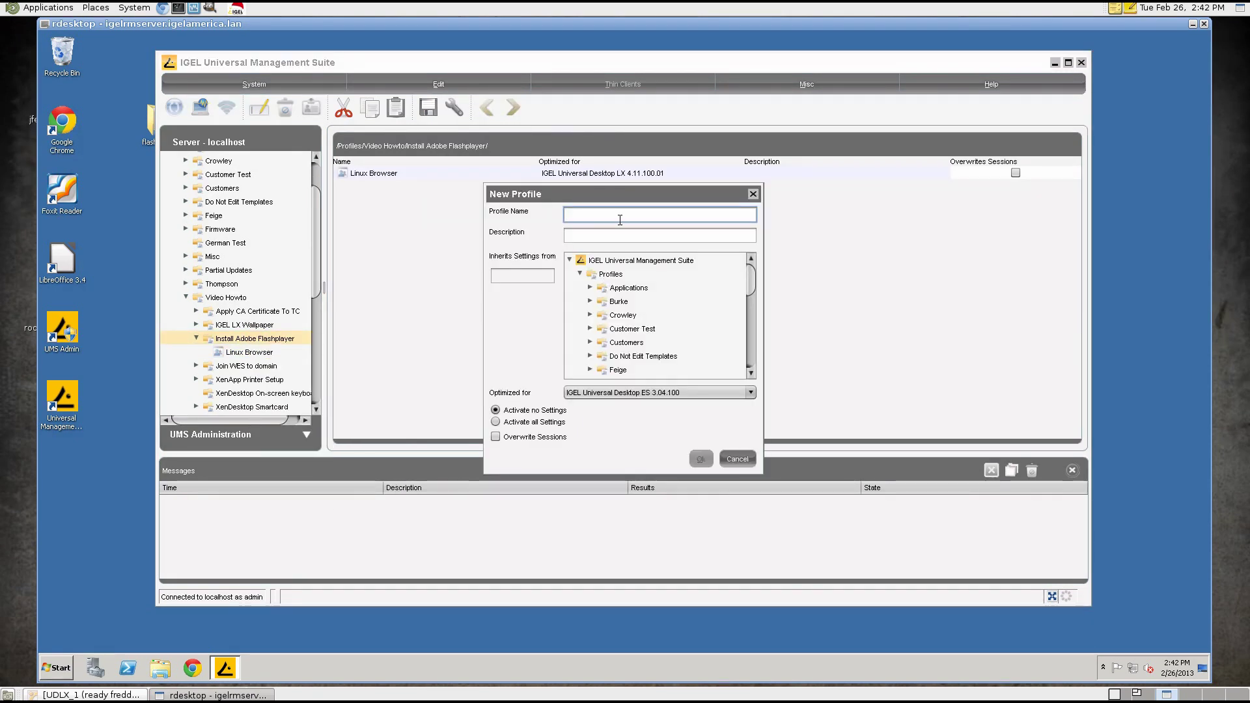
type("Adobe Fla")
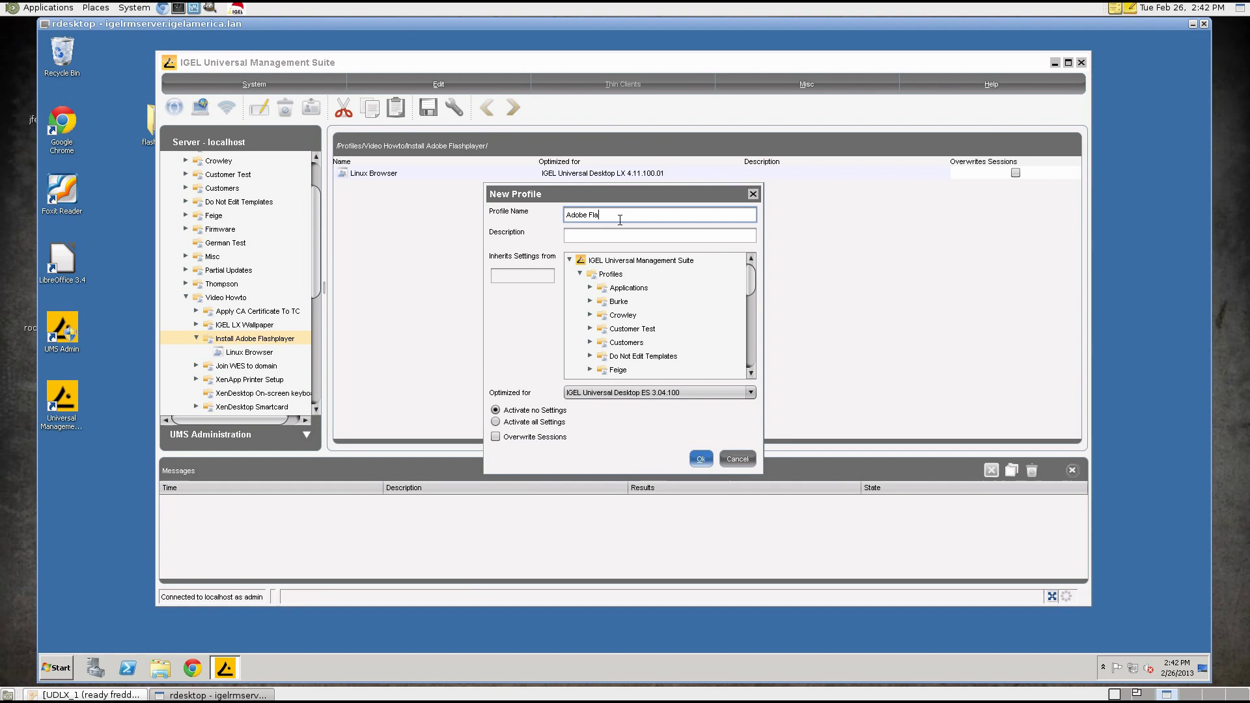
type("sh Plugin")
left_click(713, 392)
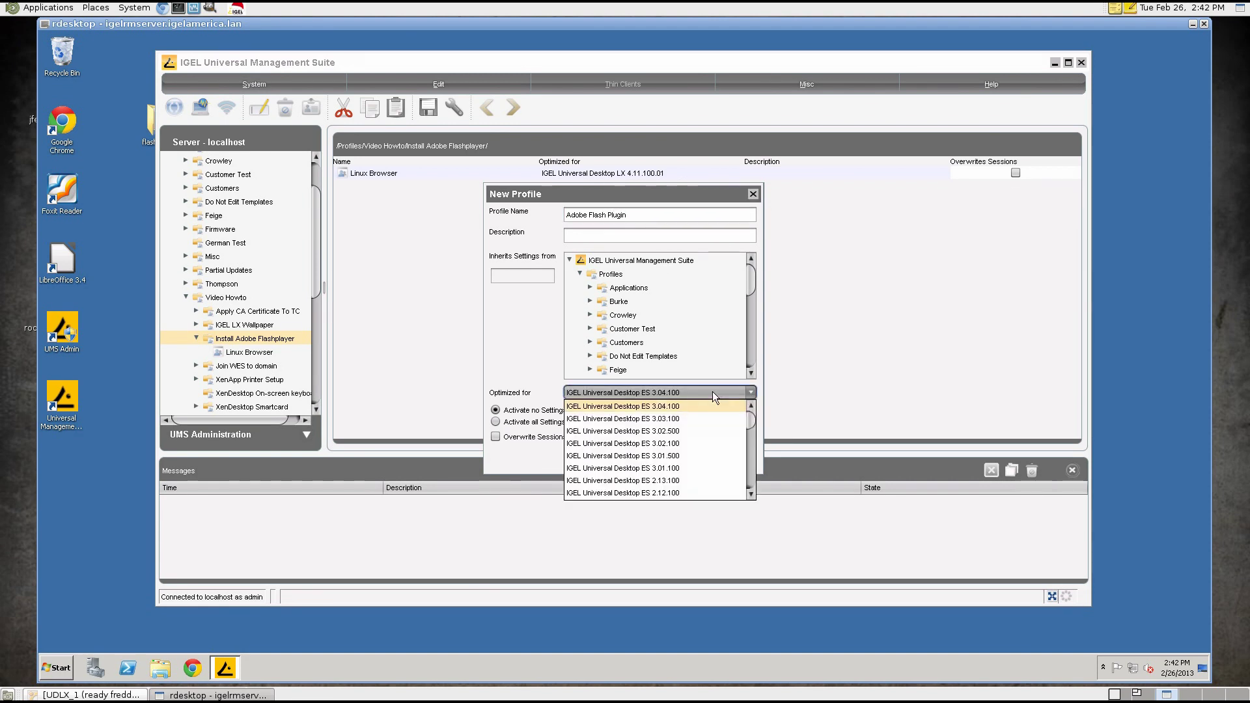
left_click(750, 494)
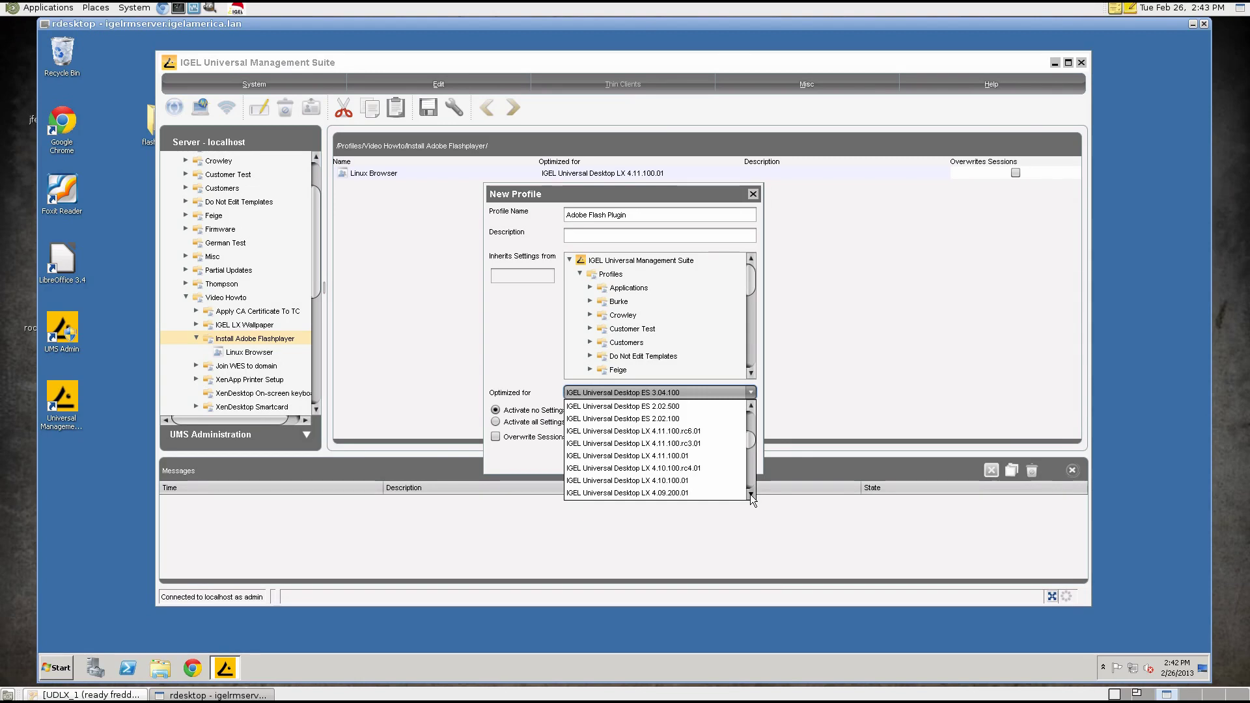
scroll(693, 435, "up", 1)
left_click(685, 419)
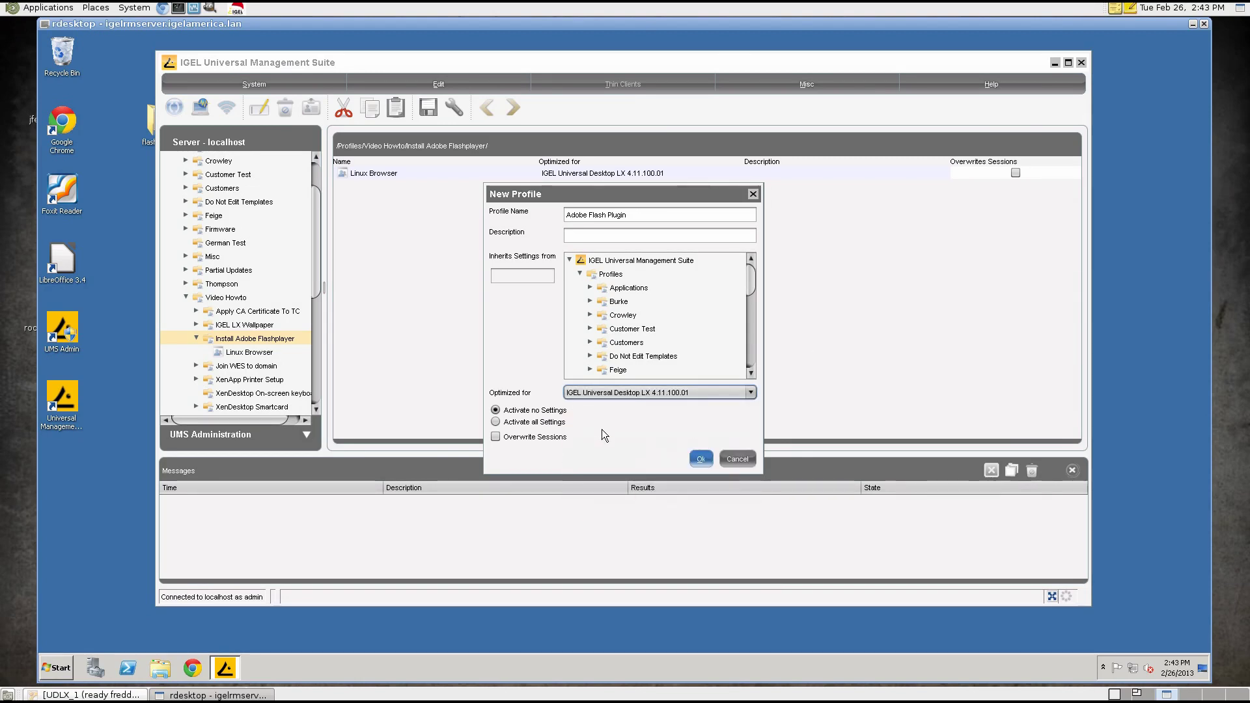
left_click(701, 458)
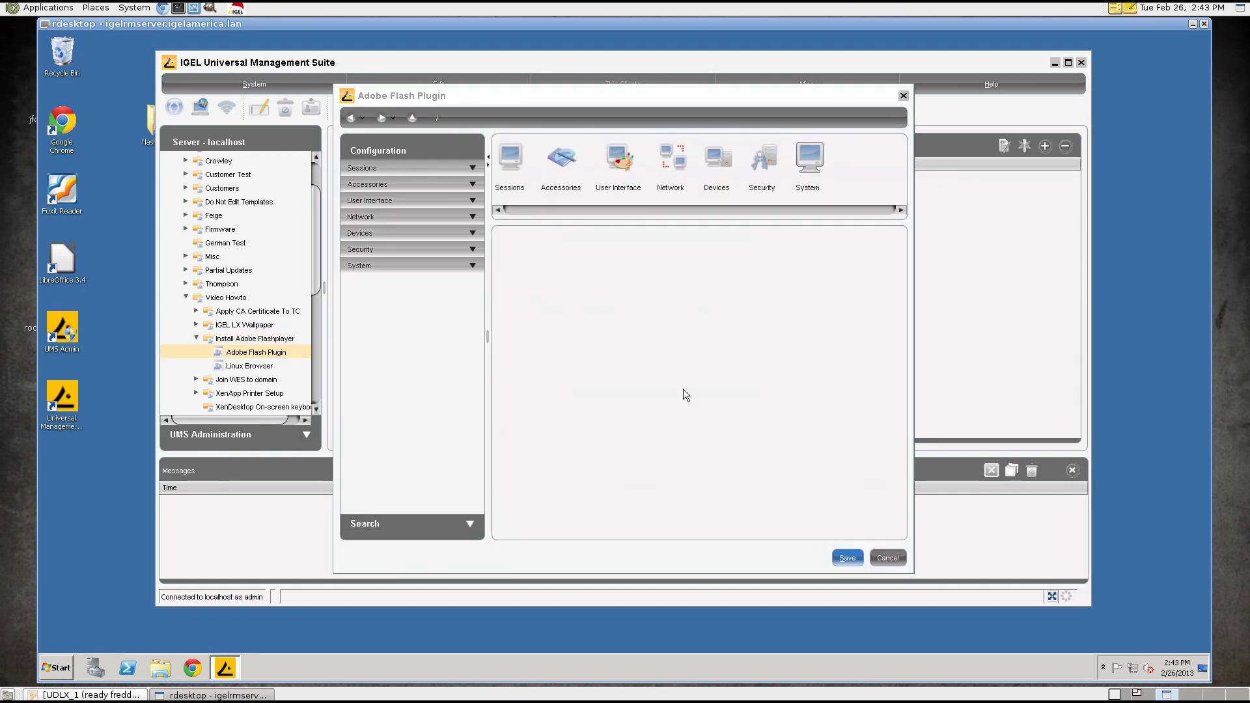
Under Sessions > Browser > Plugins > Flashplayer, tick 'I will license the flashplayer by myself', then show Download Flashplayer.
left_click(379, 166)
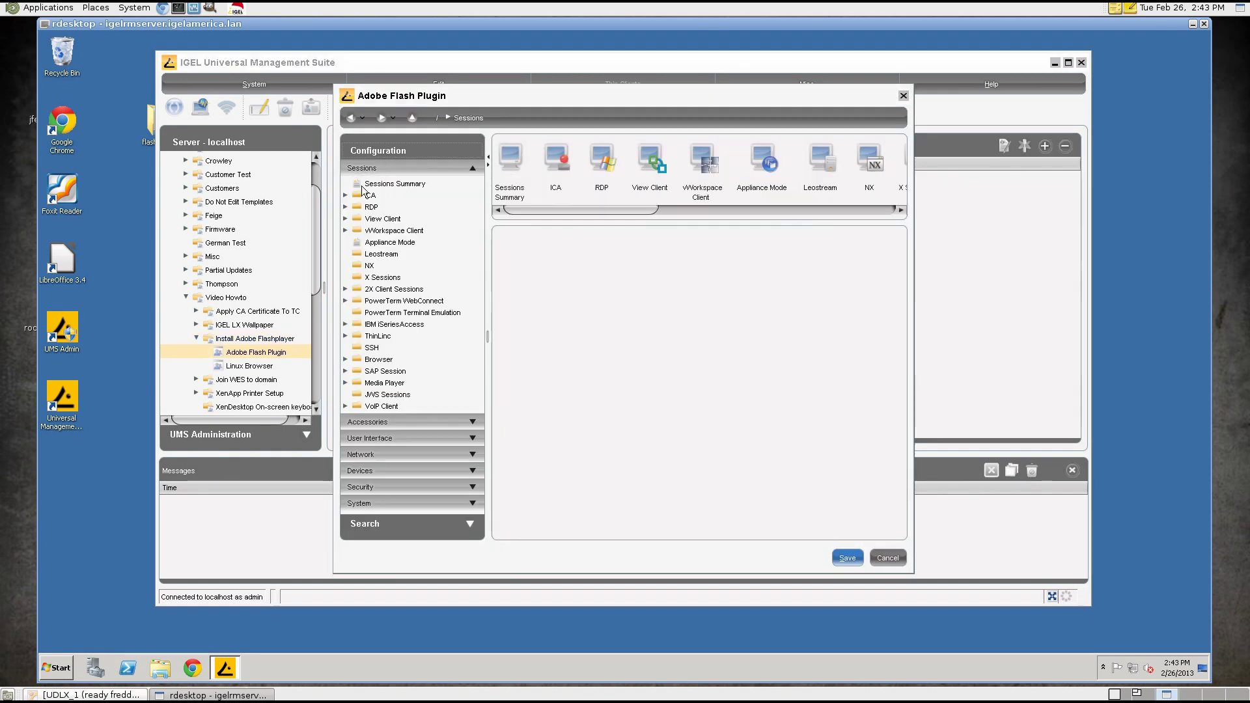
left_click(345, 359)
double_click(374, 394)
double_click(399, 406)
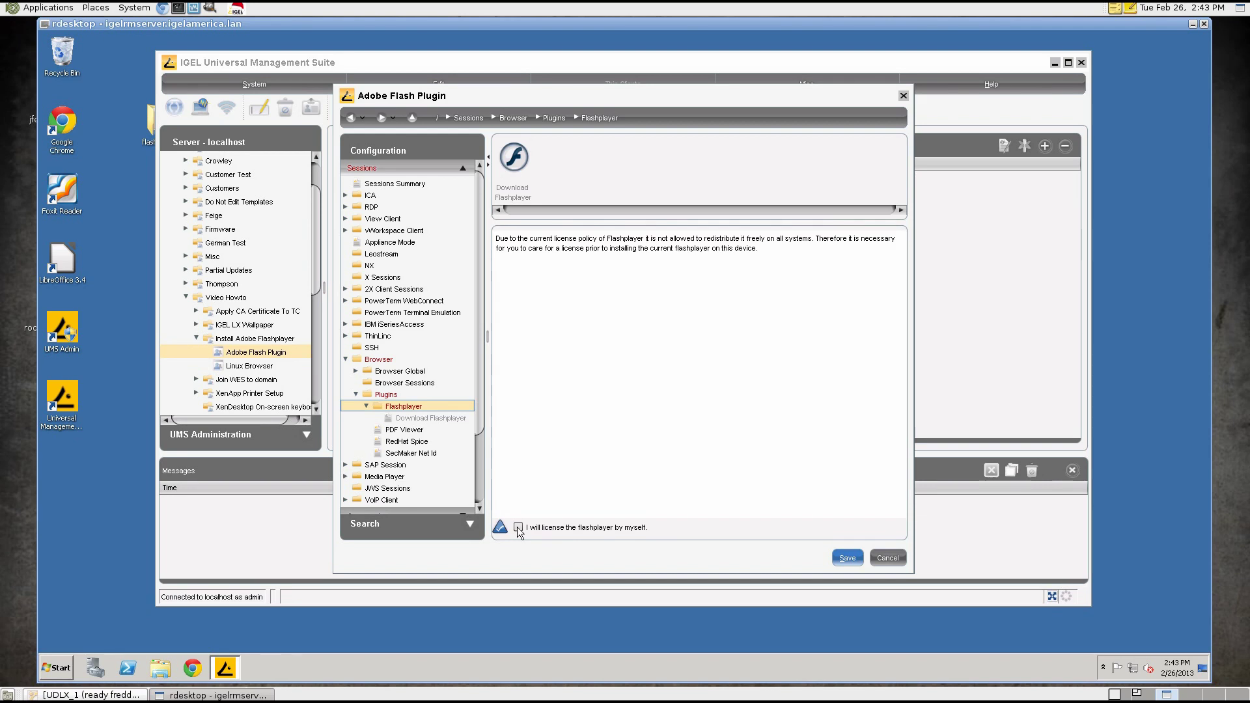
left_click(519, 527)
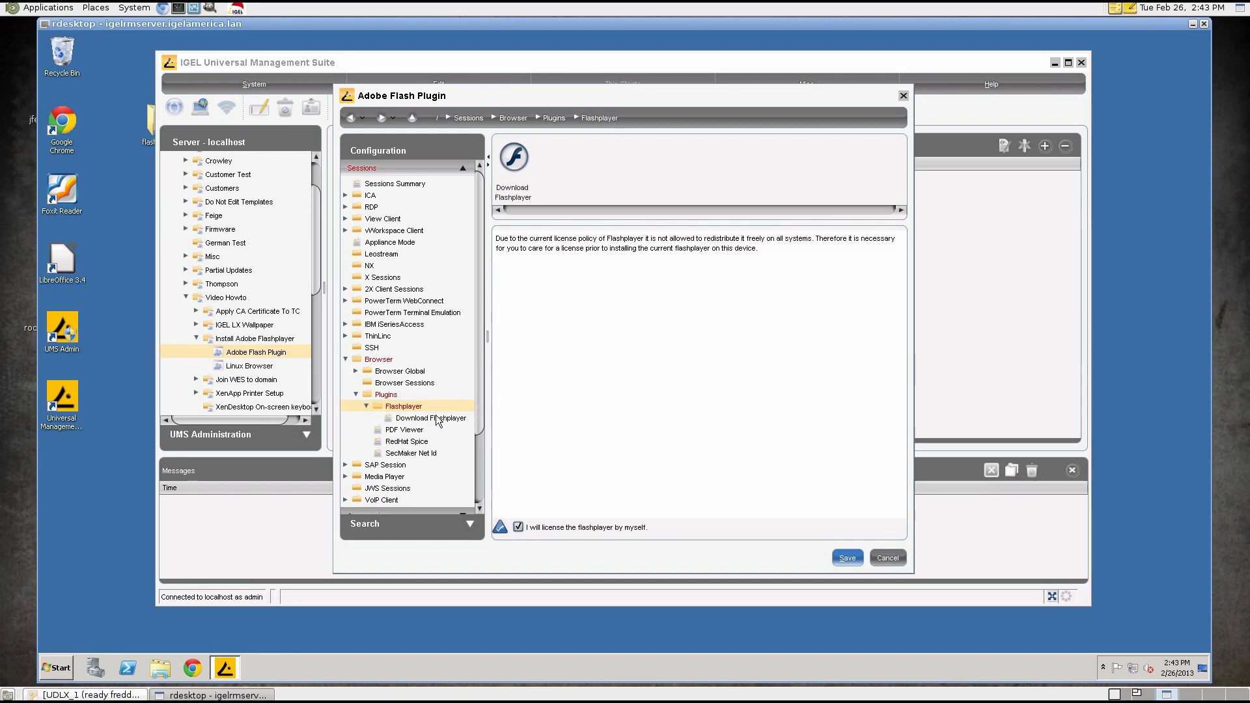
left_click(423, 420)
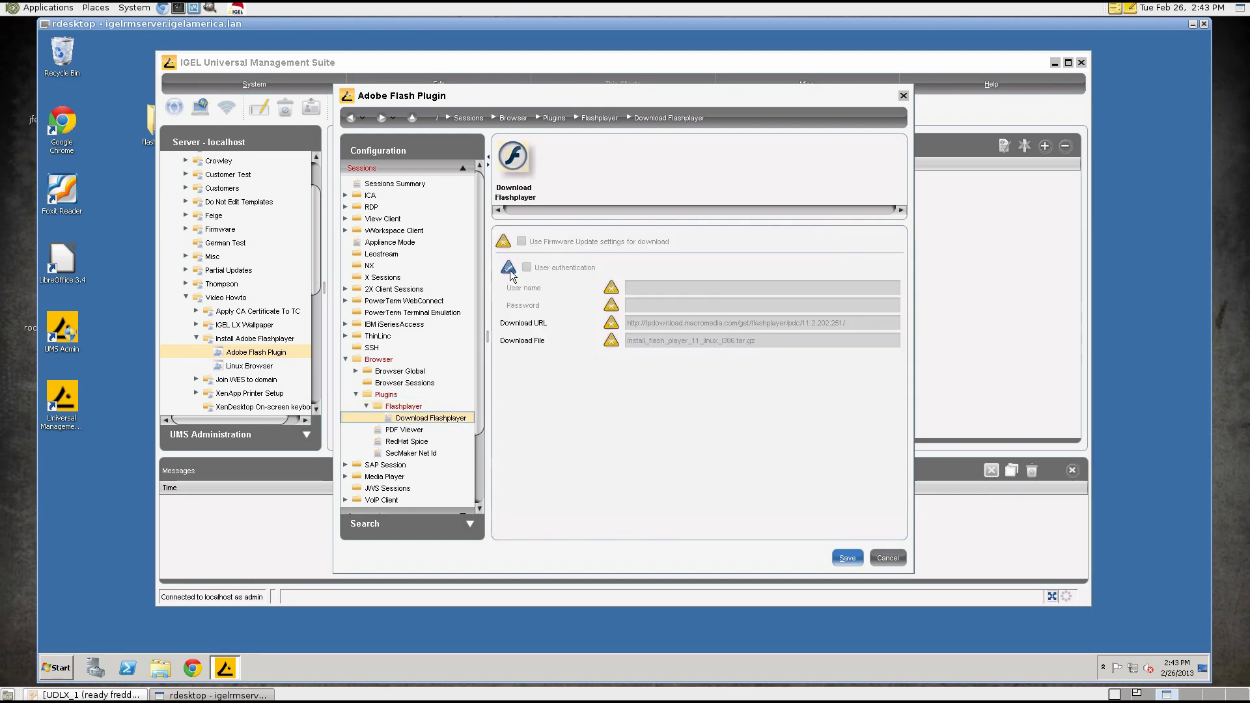
left_click(527, 268)
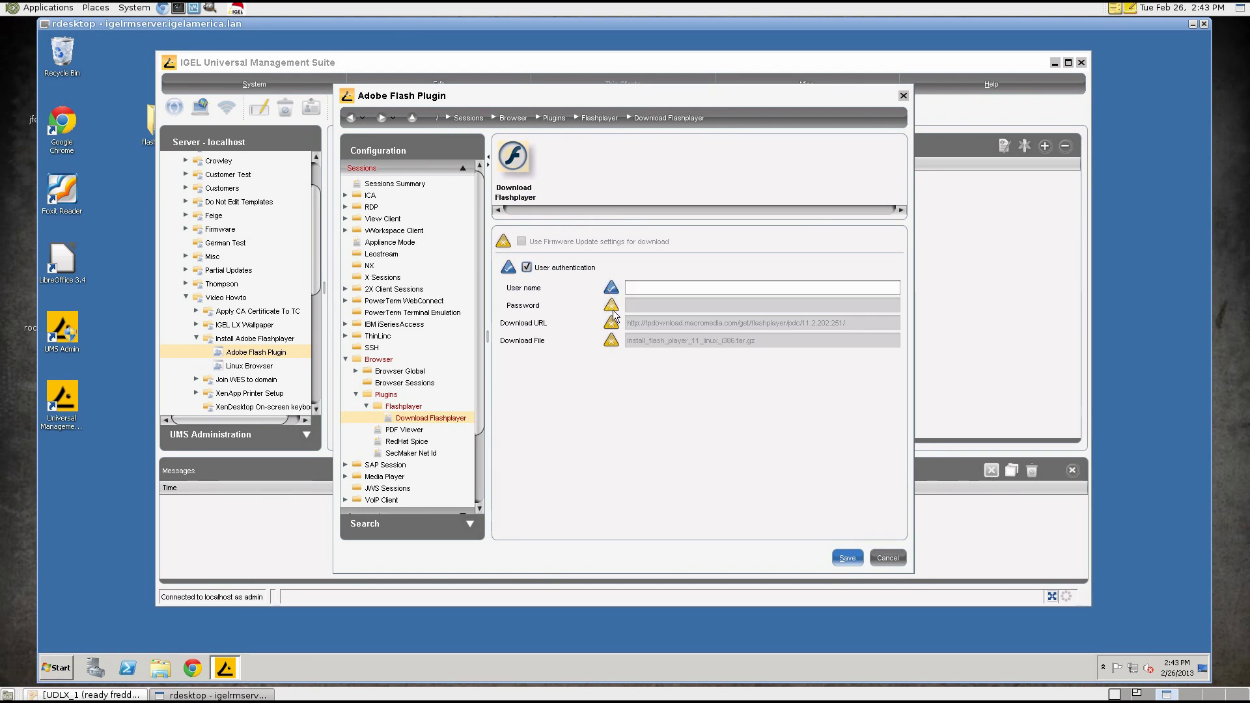
left_click(611, 339)
left_click(611, 322)
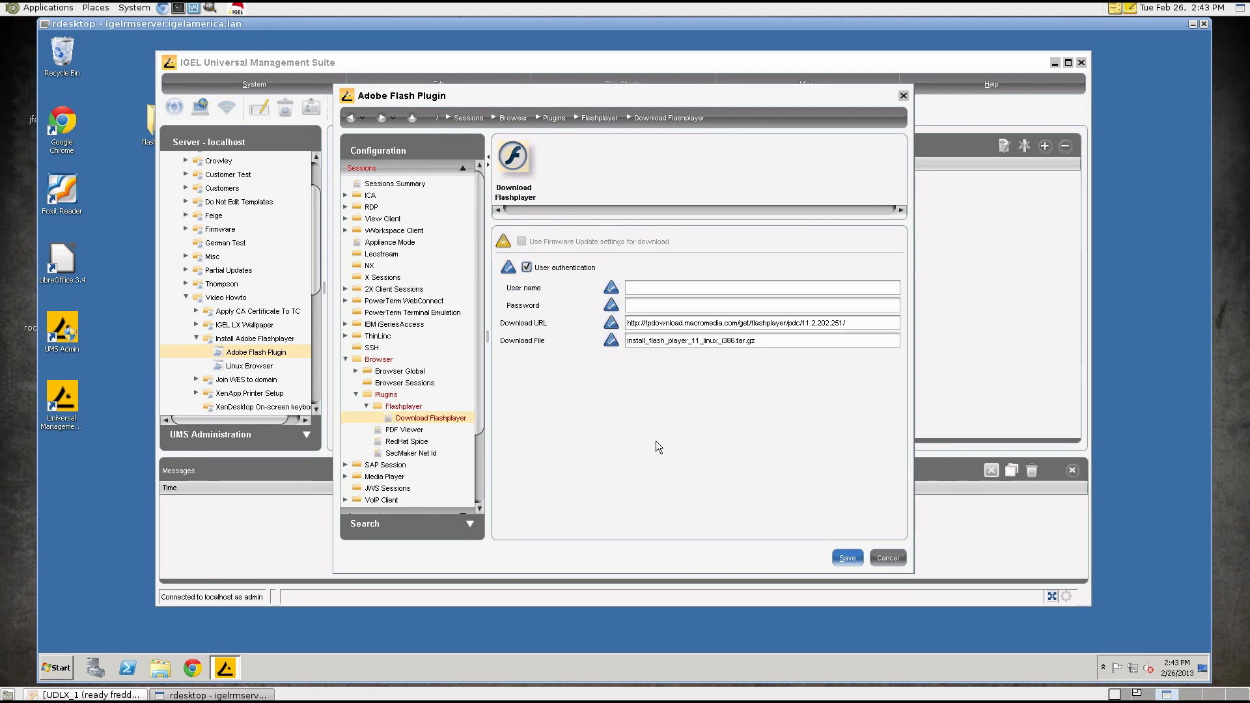
left_click(504, 241)
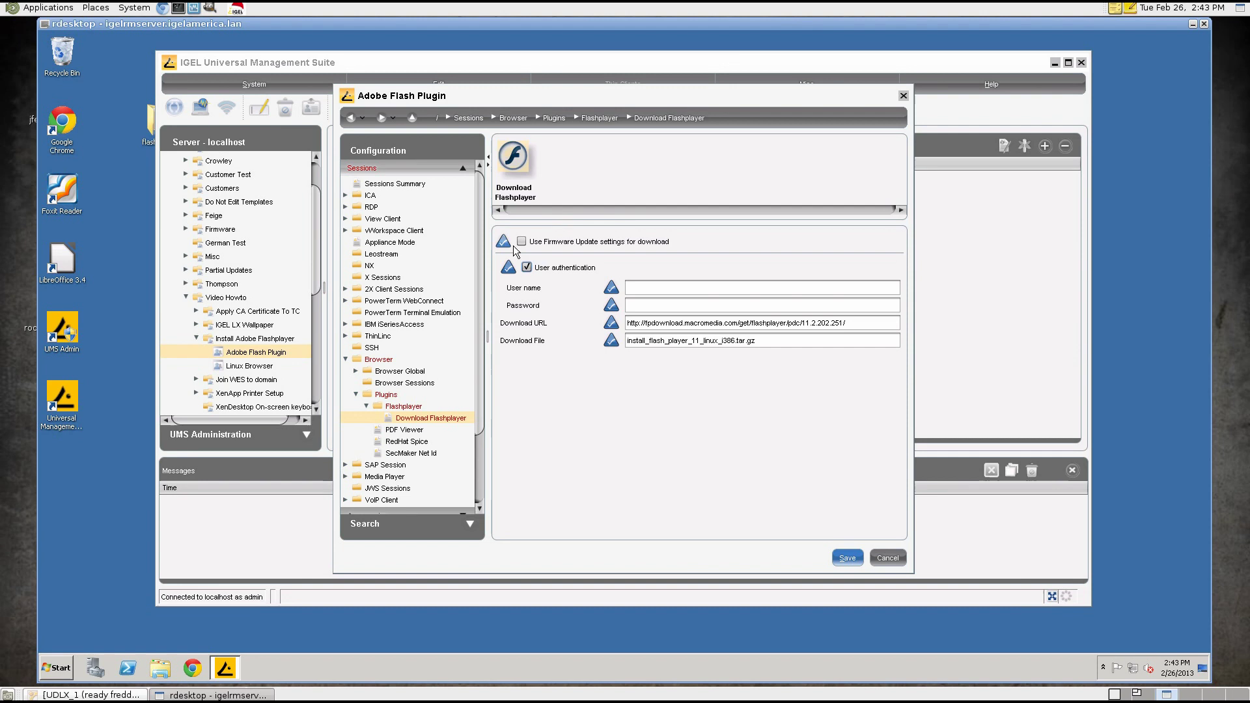
left_click(521, 241)
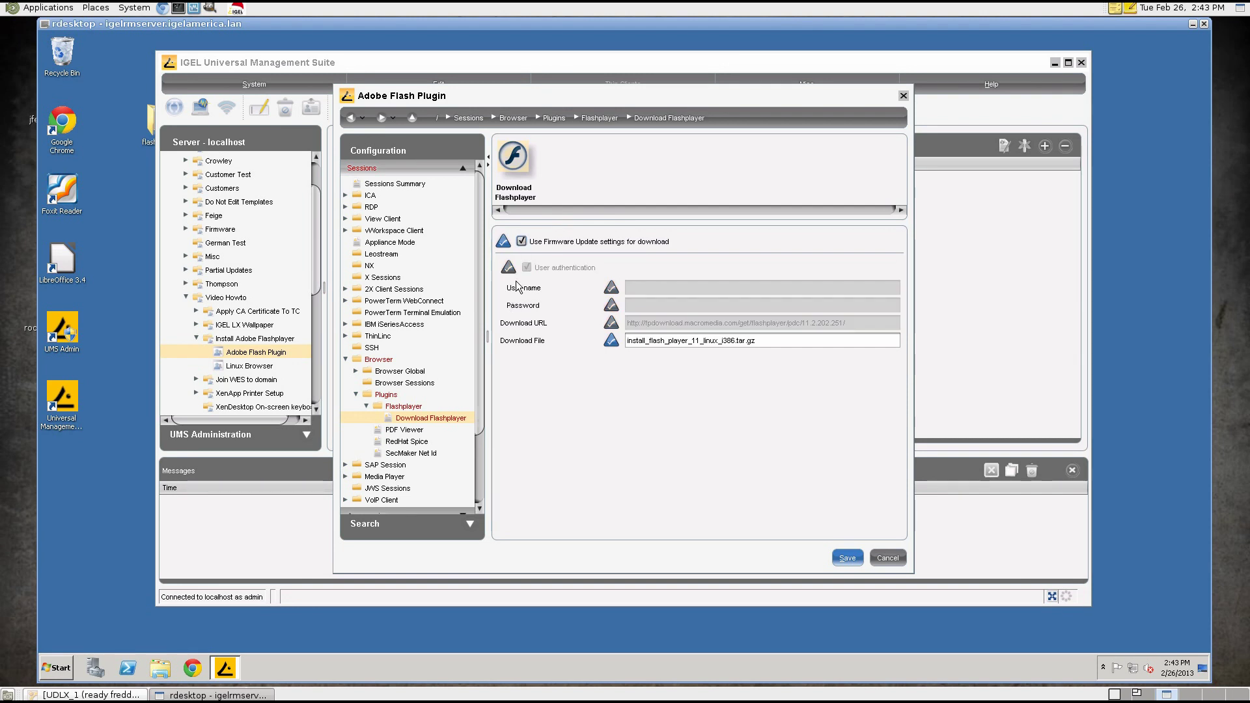
left_click(522, 241)
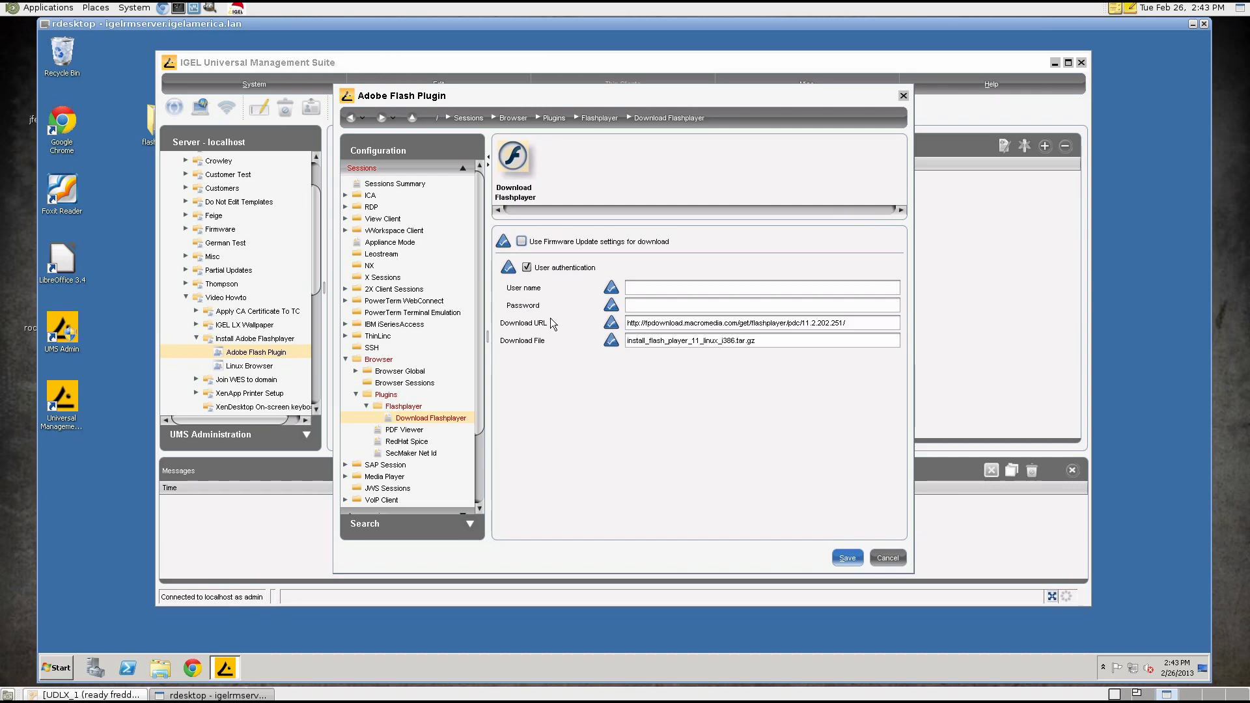
left_click(503, 240)
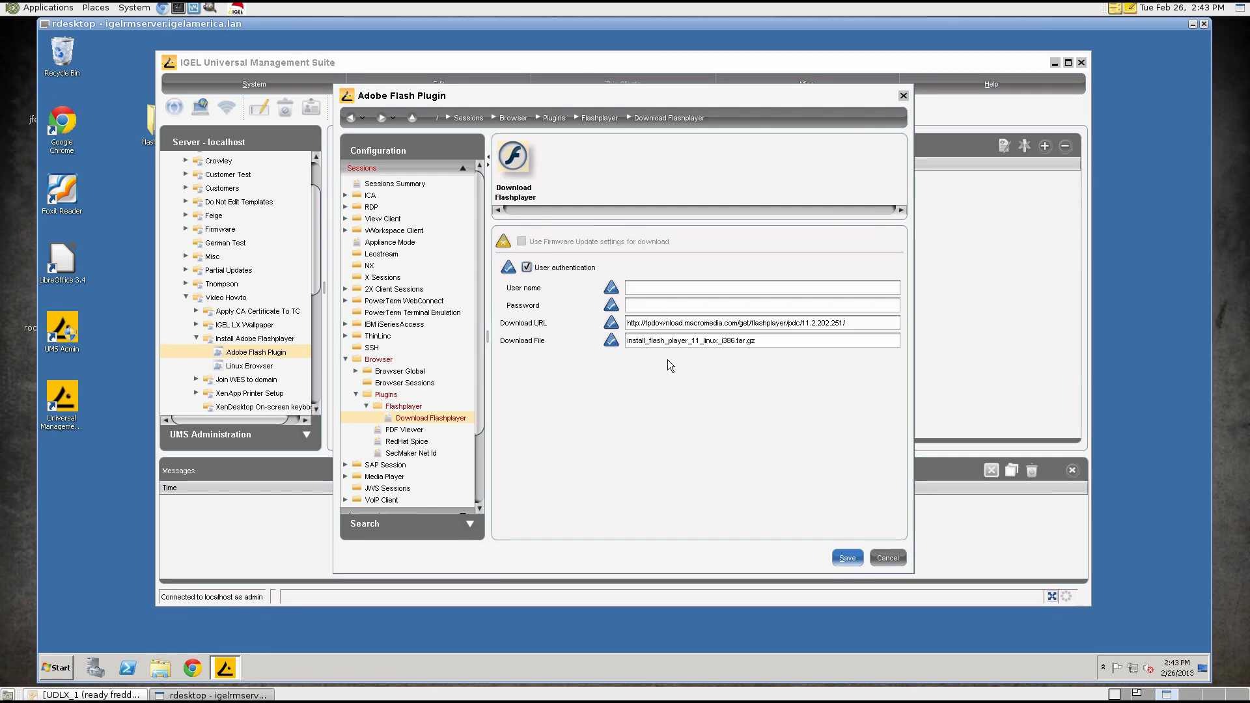
Enter the download user name and password for Flash download authentication.
left_click(792, 286)
type("a")
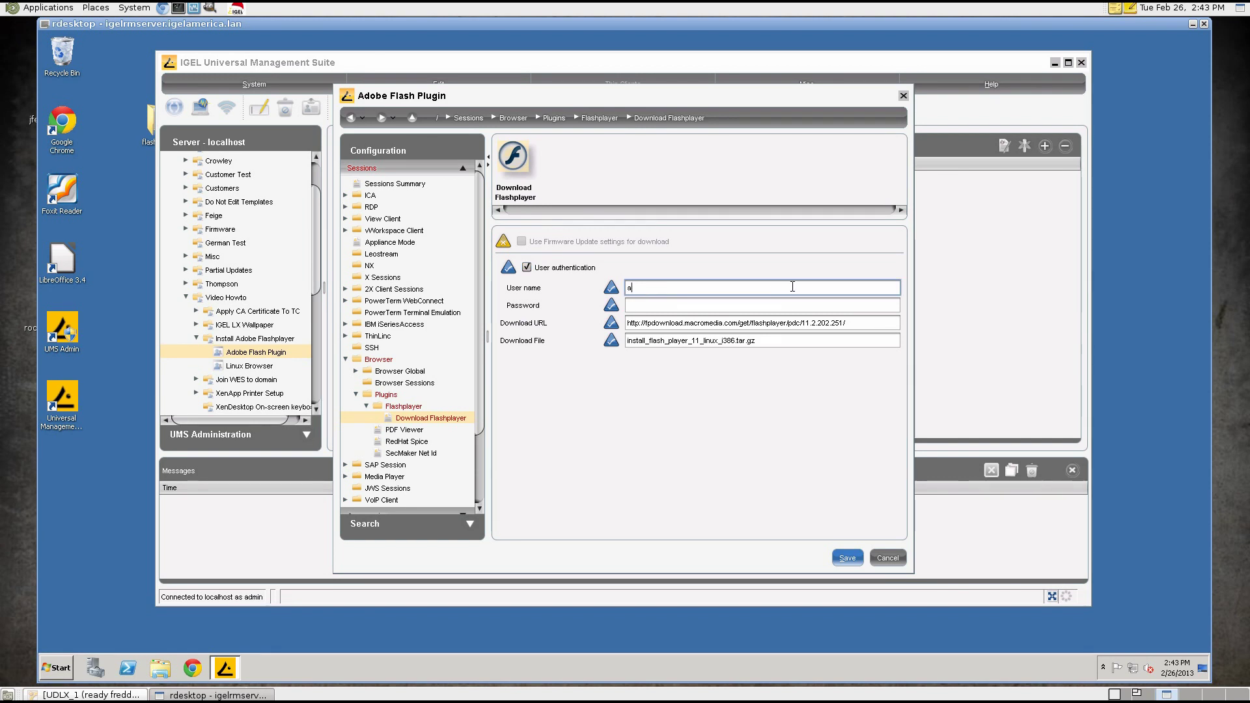
type("dmin")
key("Tab")
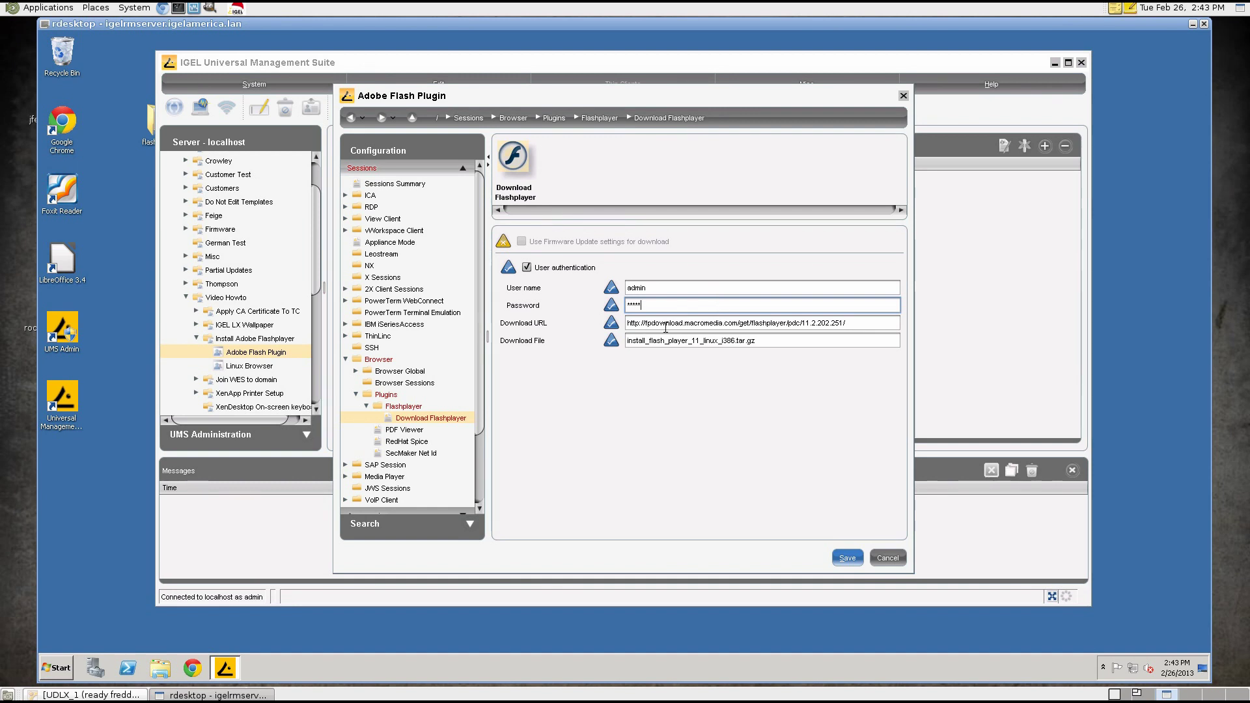
key("Tab")
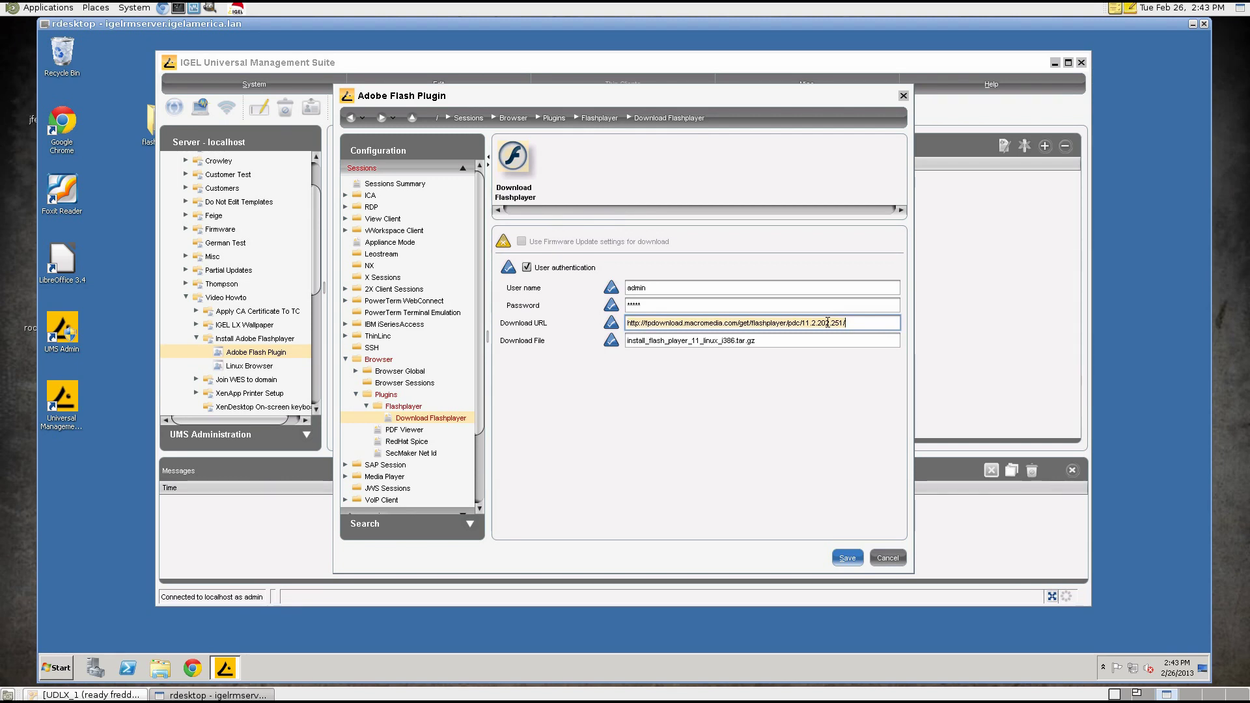
type("http:")
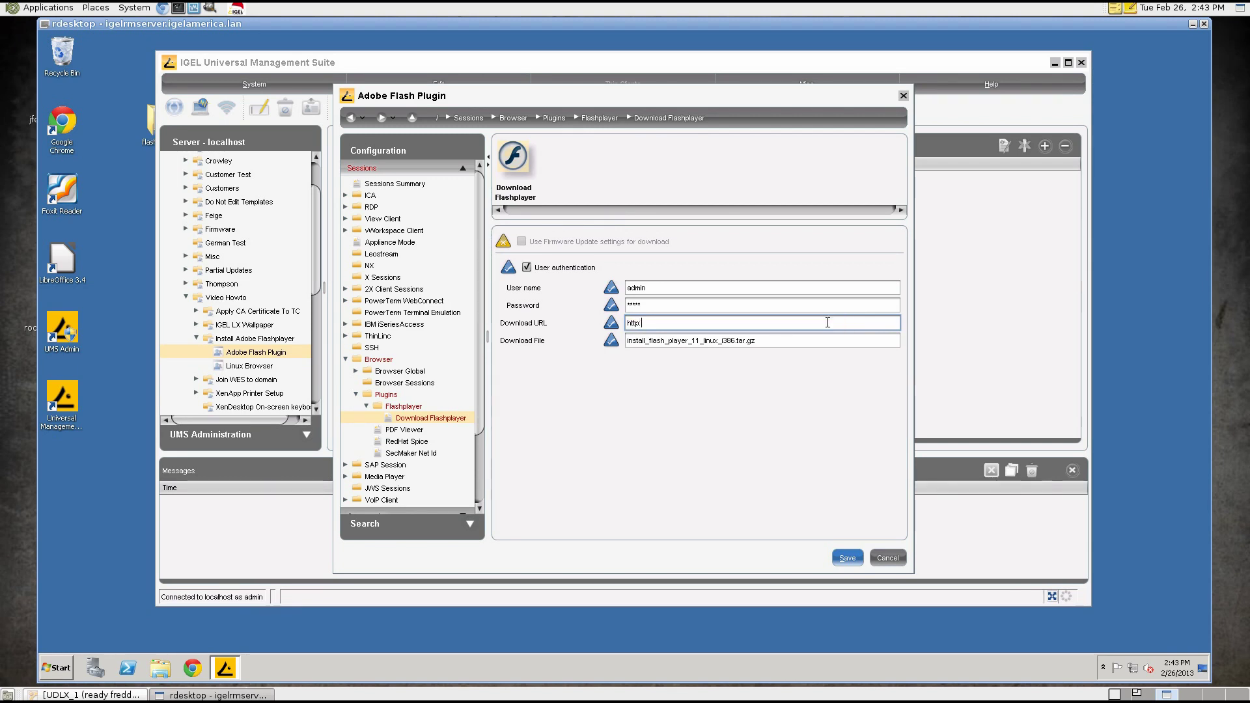
type("//igelrmserver:9080/flashpl")
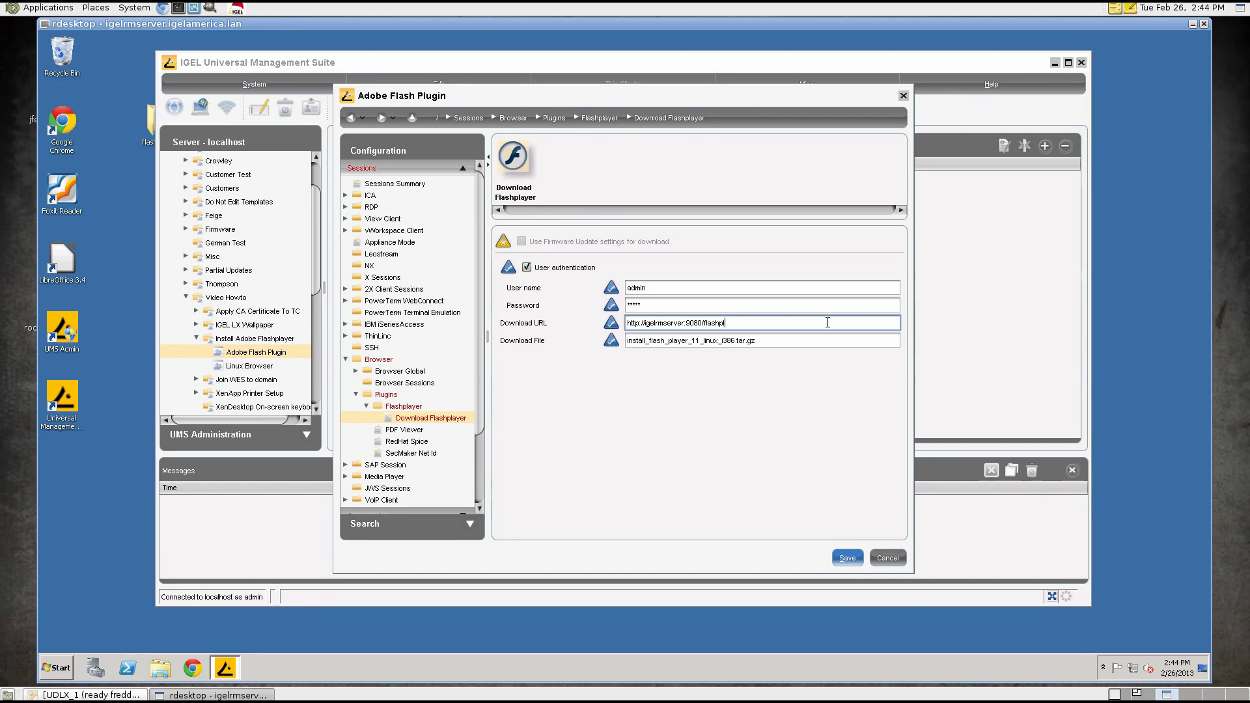
type("ayer")
Copy the file name install_flash_player_11_linux.i386.tar.gz from the desktop flashplayer folder for Download File.
left_click(725, 342)
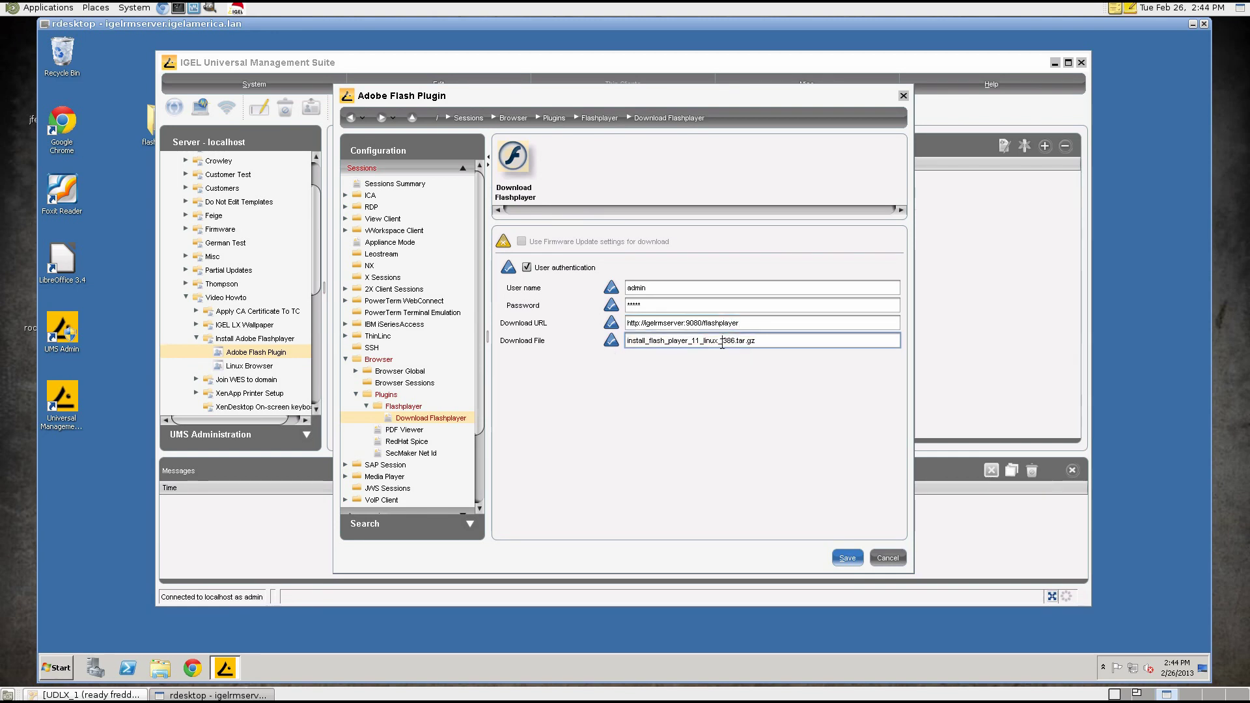
double_click(145, 144)
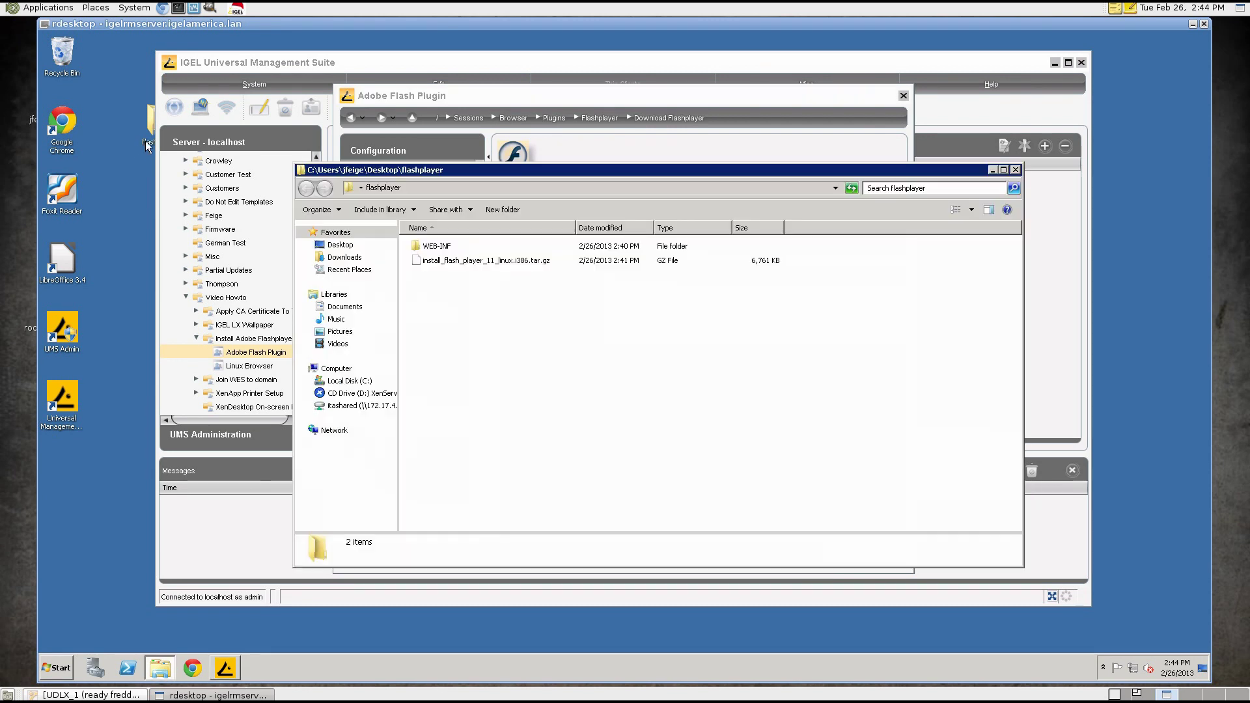
right_click(494, 261)
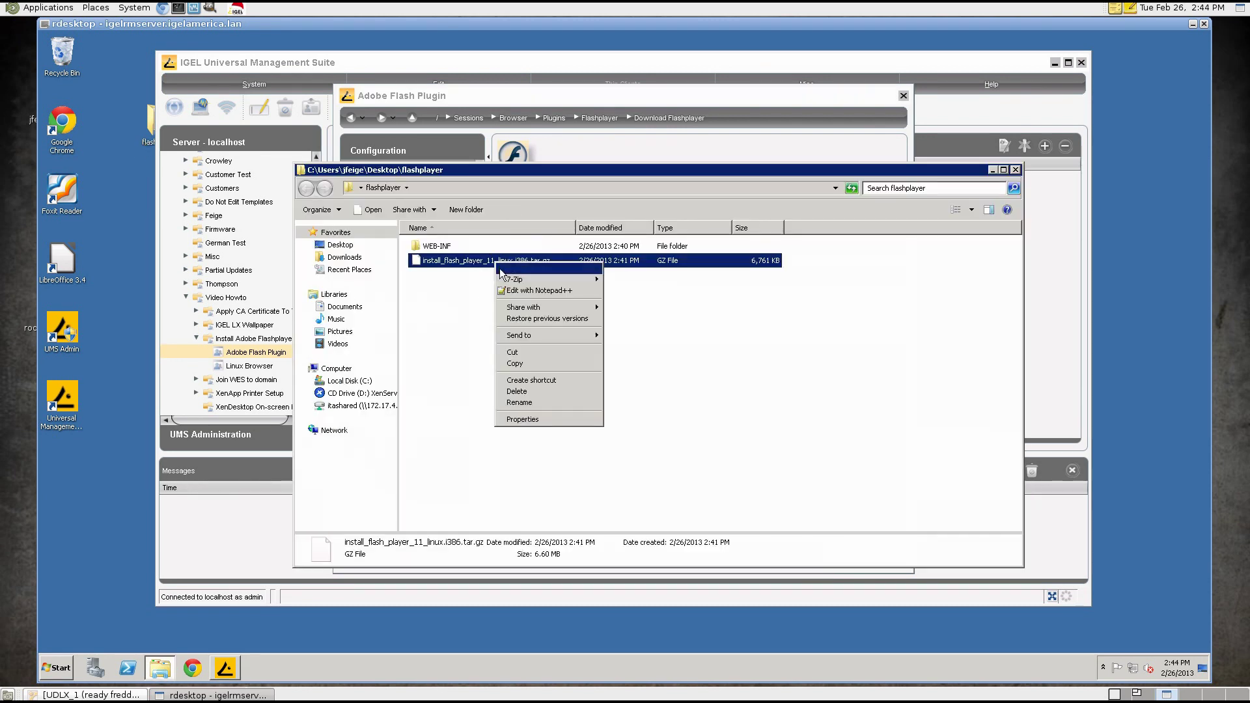
left_click(523, 400)
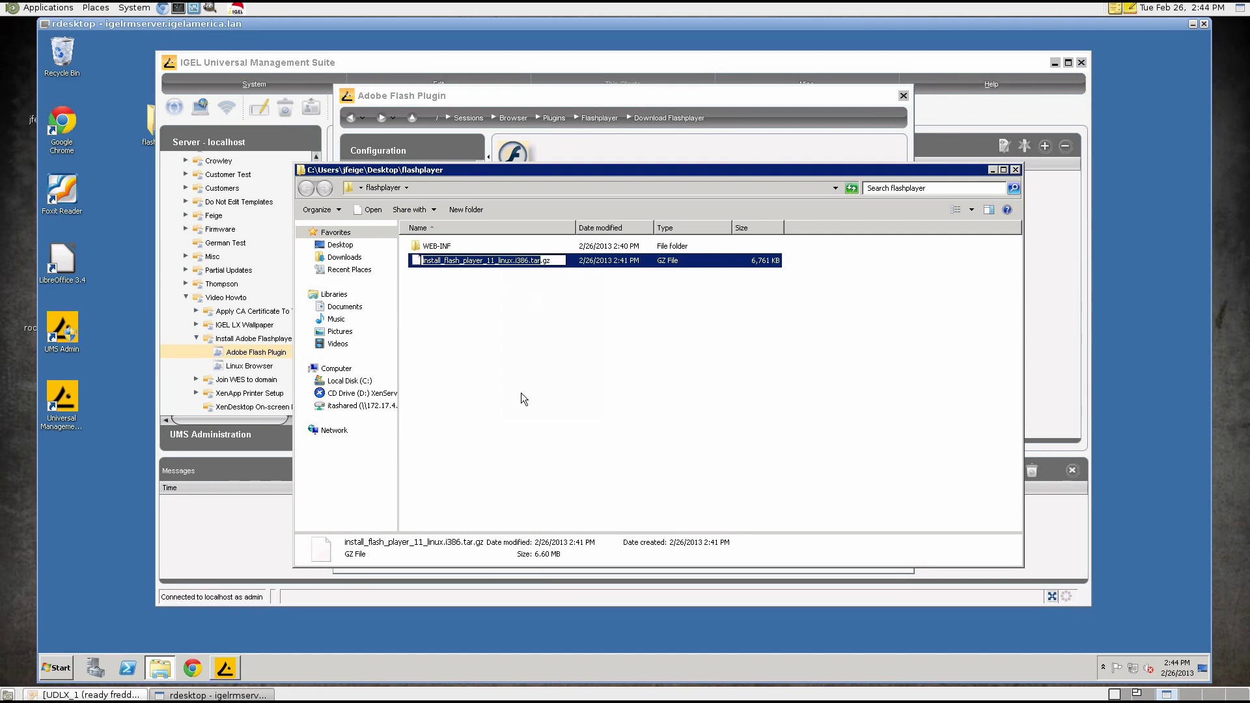
right_click(501, 263)
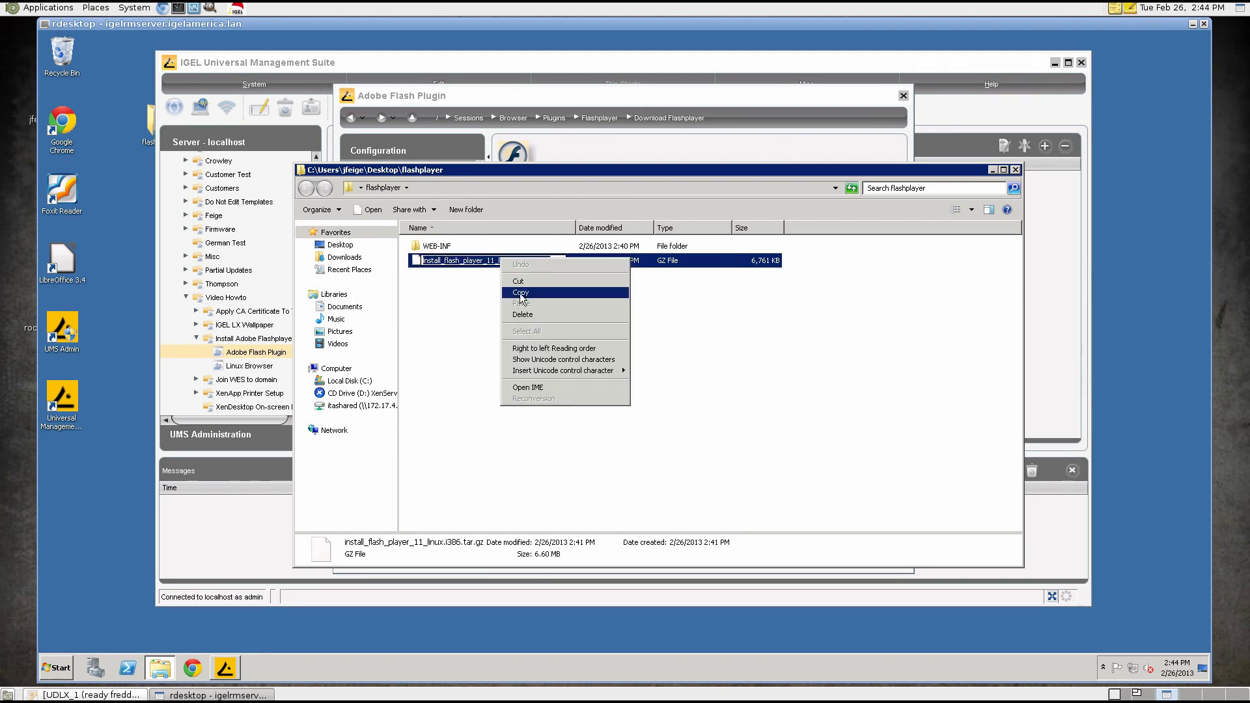
left_click(537, 300)
left_click(720, 340)
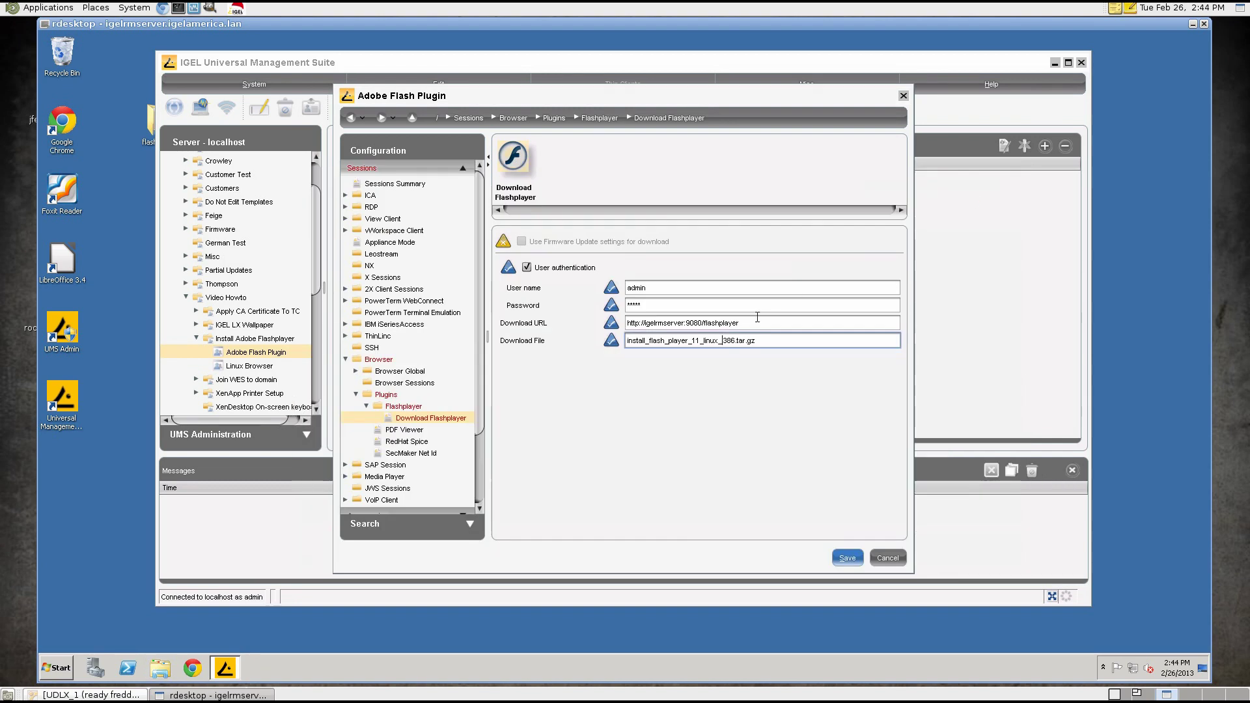
Paste the archive name into Download File and save the Adobe Flash Plugin profile.
key("ctrl+v")
left_click(846, 558)
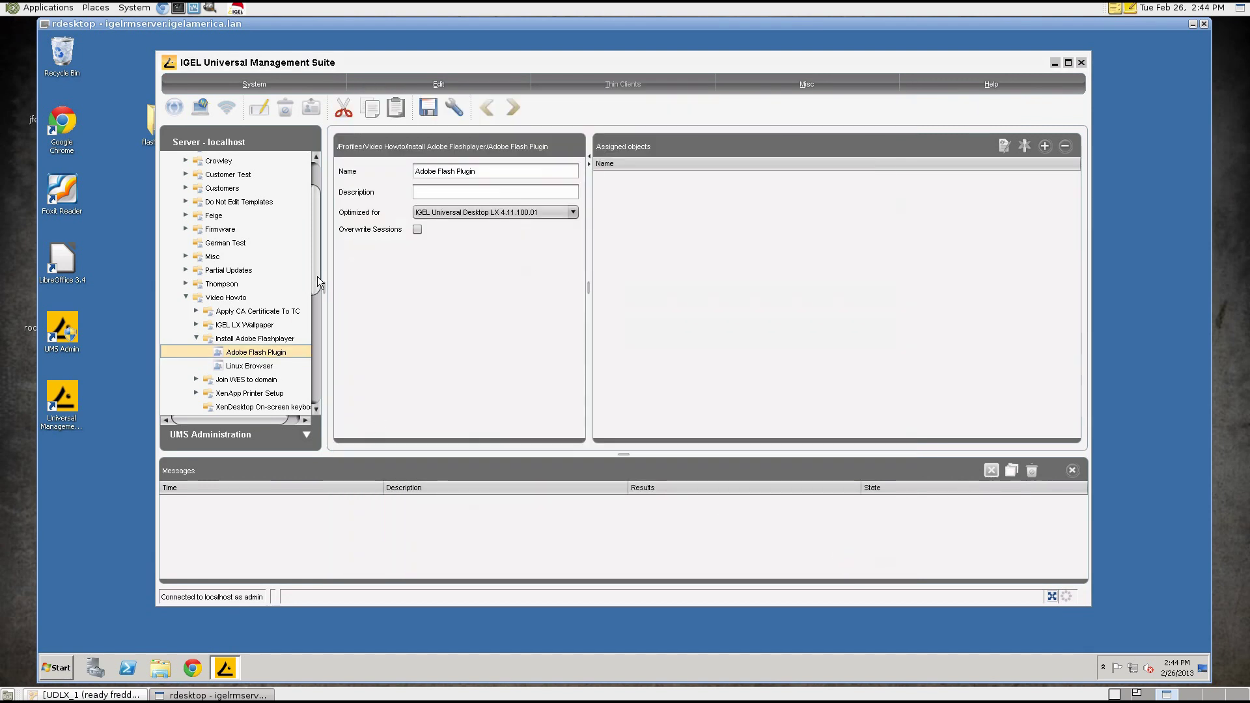
left_click_drag(318, 276, 315, 385)
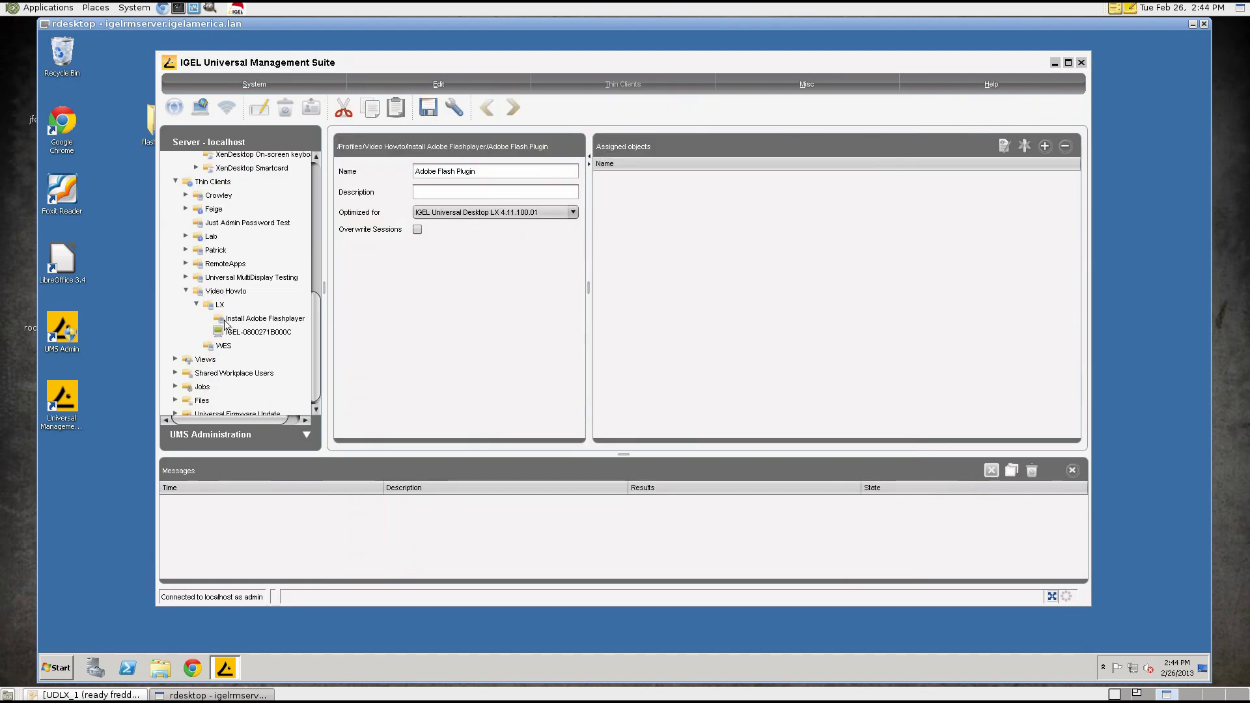
Assign the Adobe Flash Plugin profile from Video Howto to the Install Adobe Flashplayer folder.
left_click(265, 318)
left_click(1044, 145)
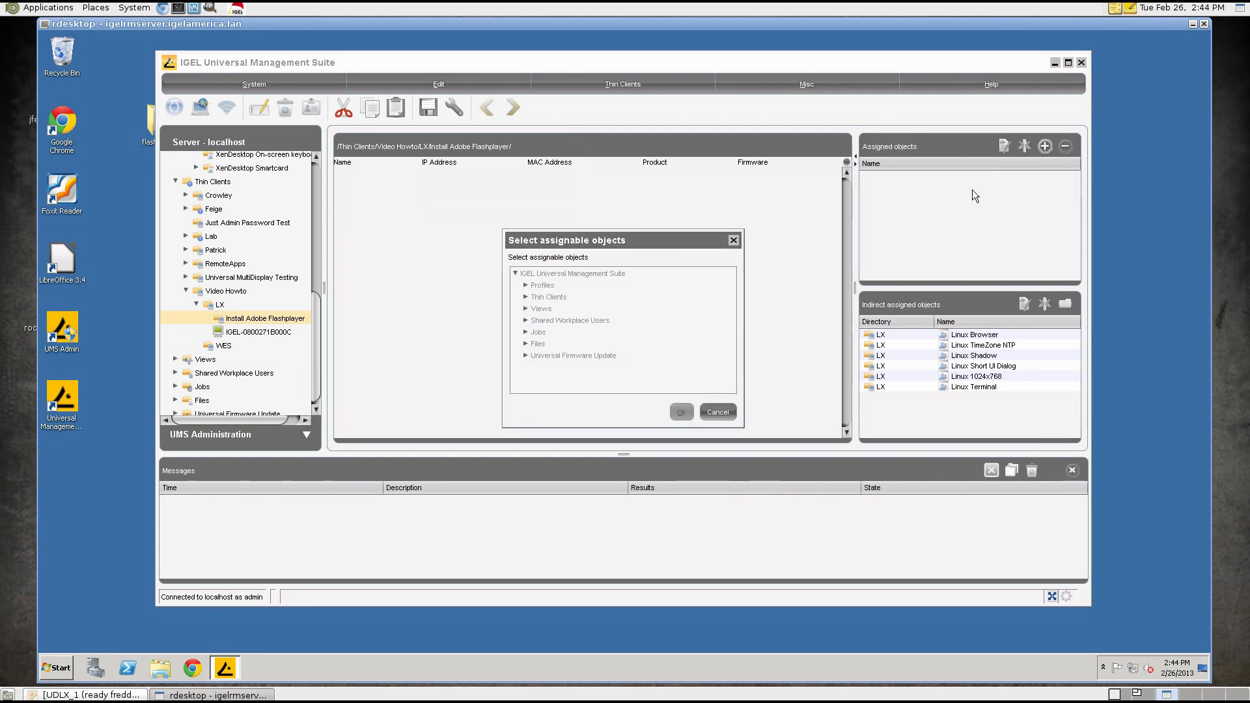
left_click(525, 285)
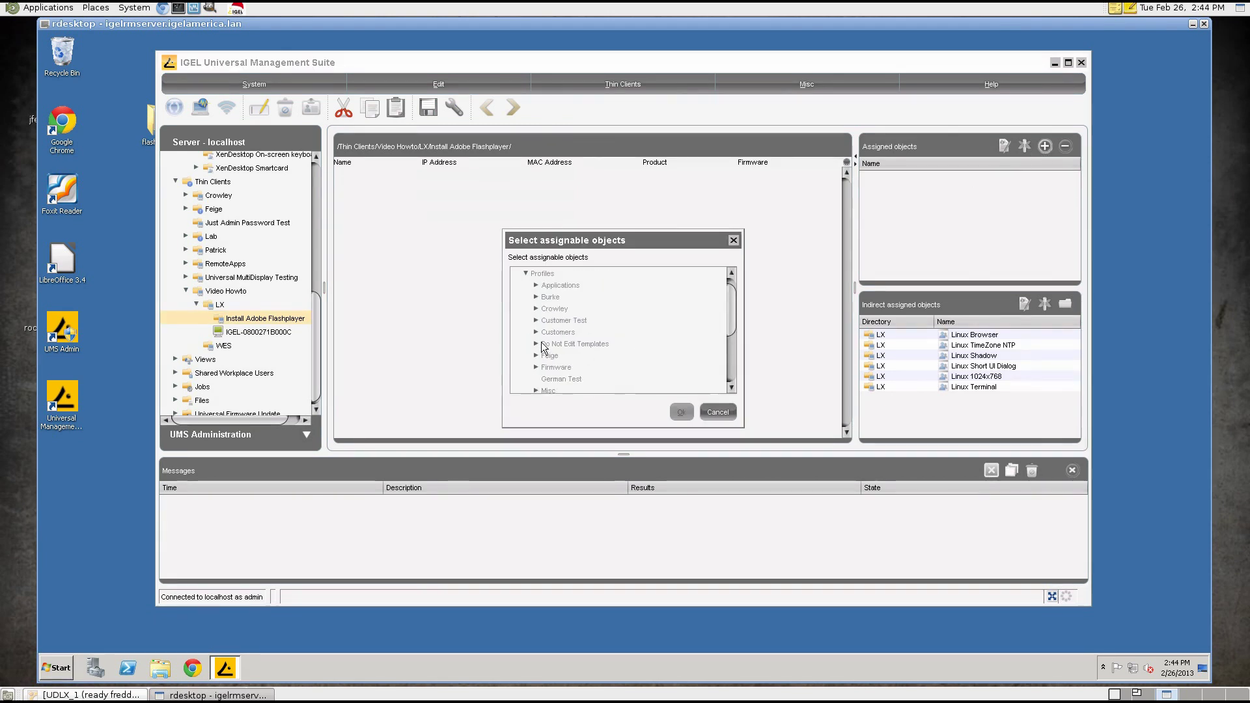
scroll(541, 381, "down", 3)
left_click(536, 364)
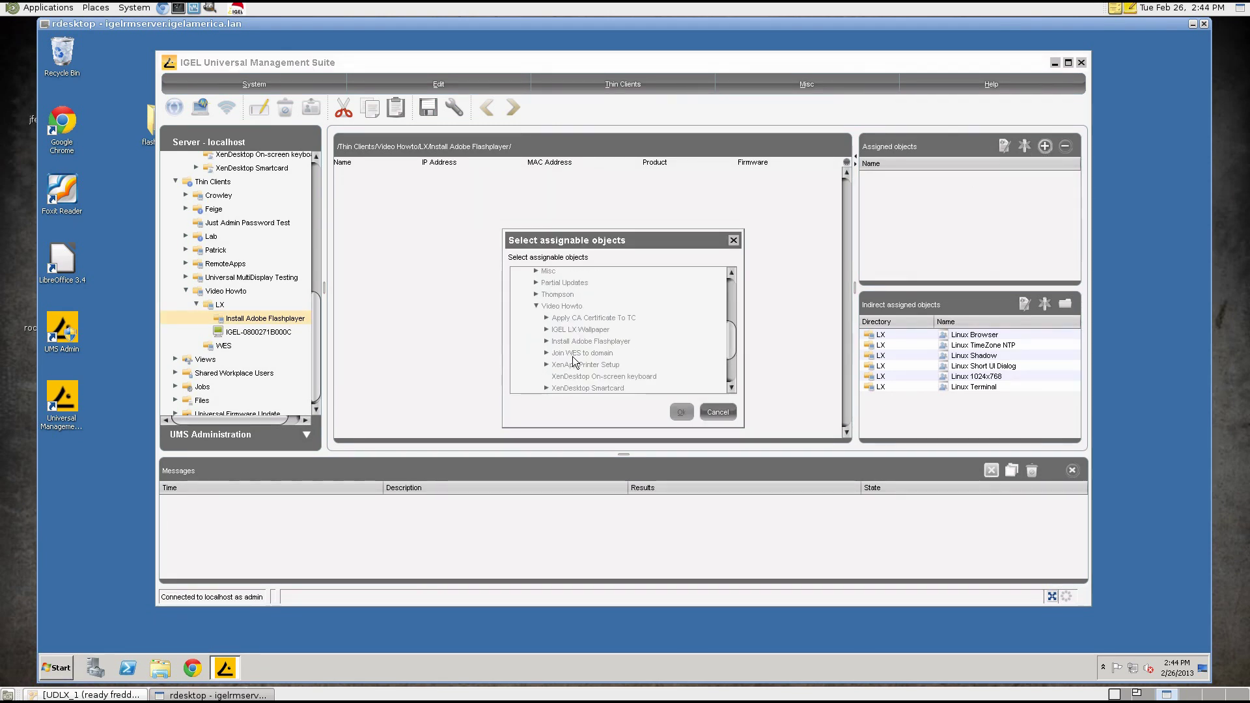
left_click(546, 341)
left_click(596, 355)
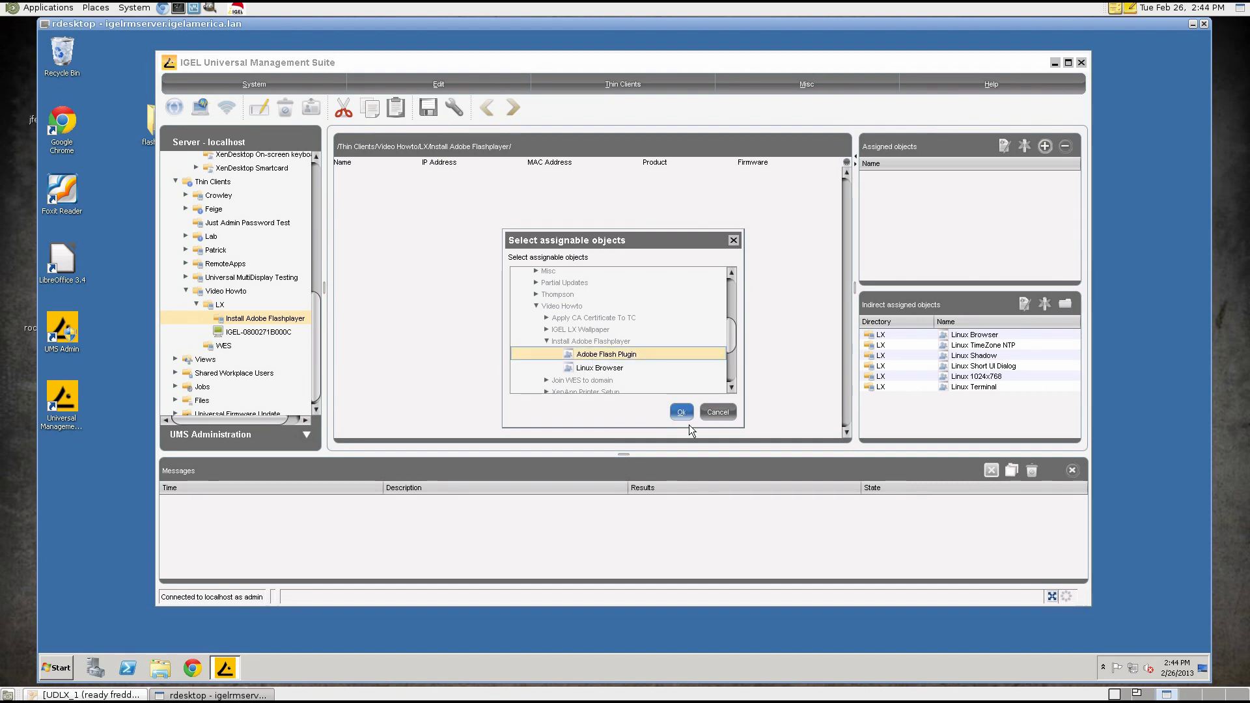
left_click(681, 412)
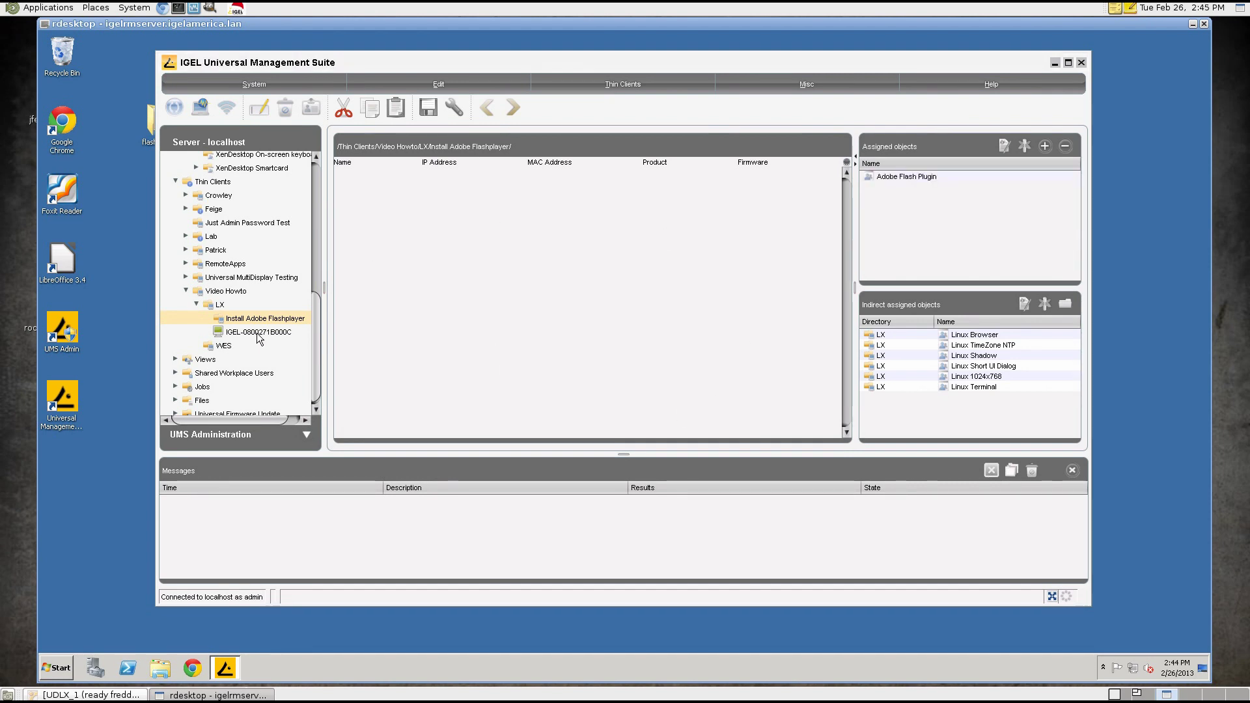
Move the thin client from LX into the Install Adobe Flashplayer folder.
left_click(300, 332)
mouse_move(300, 332)
left_mouse_down()
mouse_move(281, 337)
mouse_move(284, 320)
left_mouse_up()
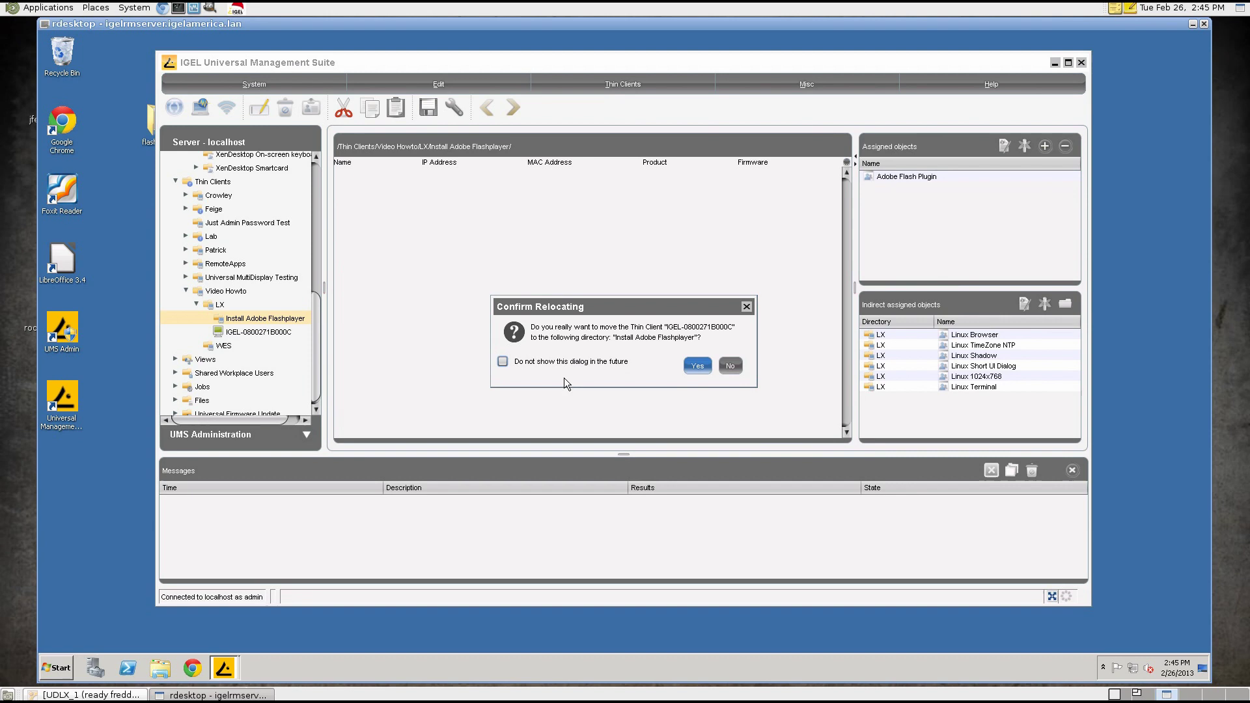
left_click(700, 365)
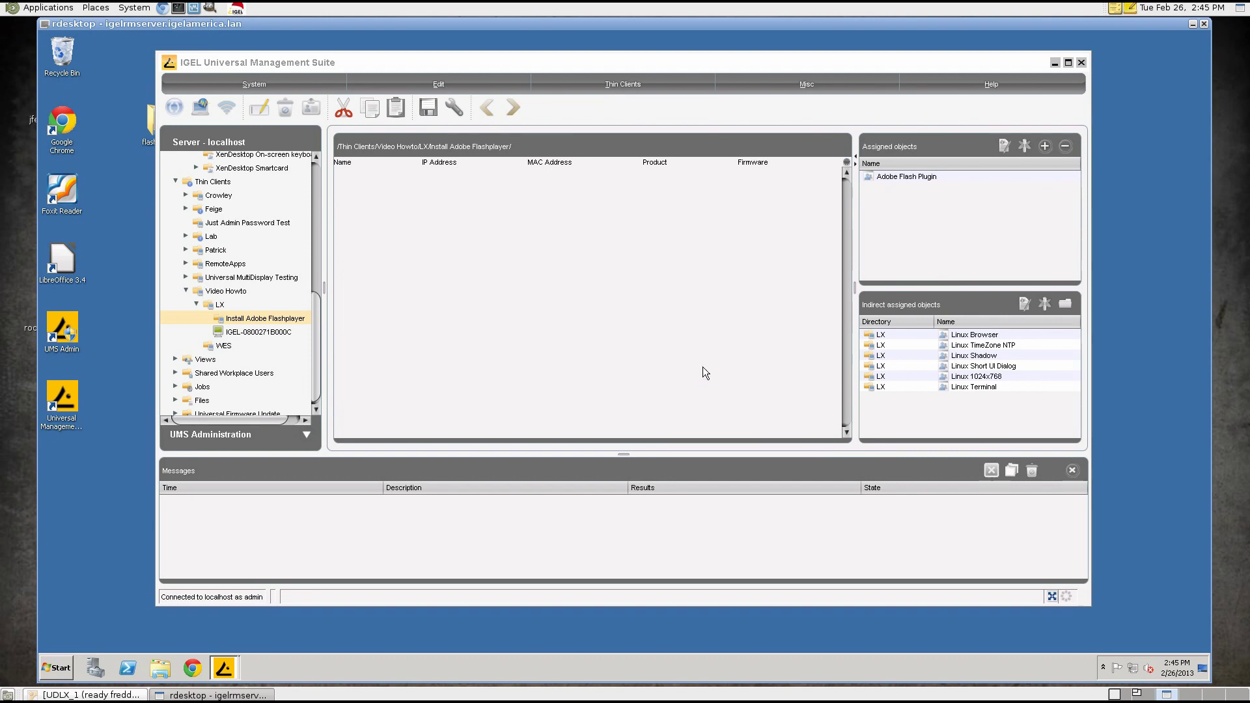
Push Settings UMS->TC to the thin client and view its screen.
right_click(246, 334)
mouse_move(390, 460)
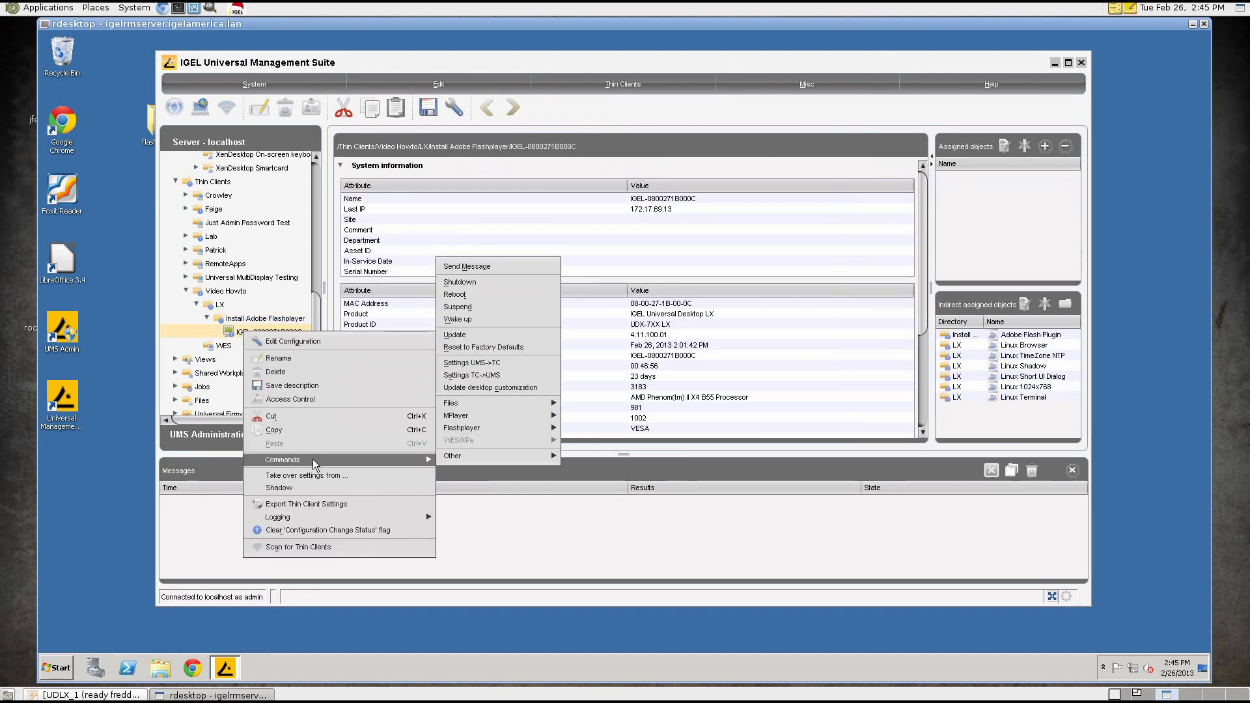
left_click(502, 364)
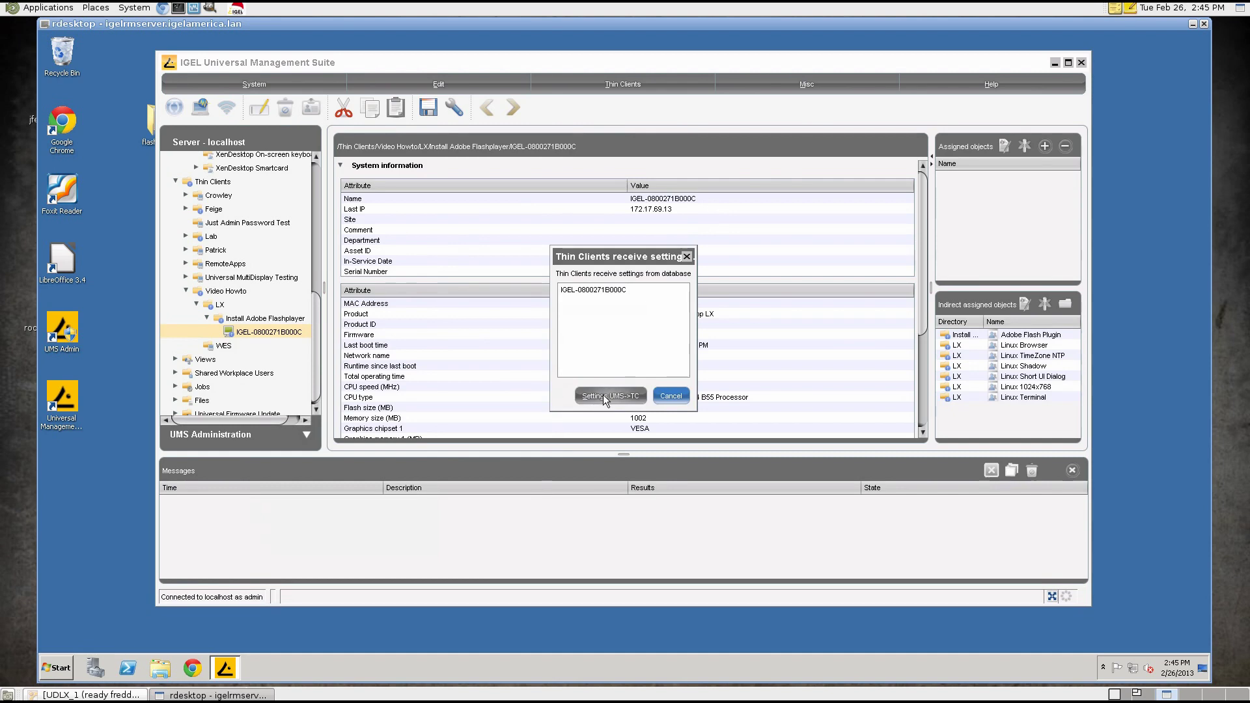
left_click(603, 394)
left_click(91, 695)
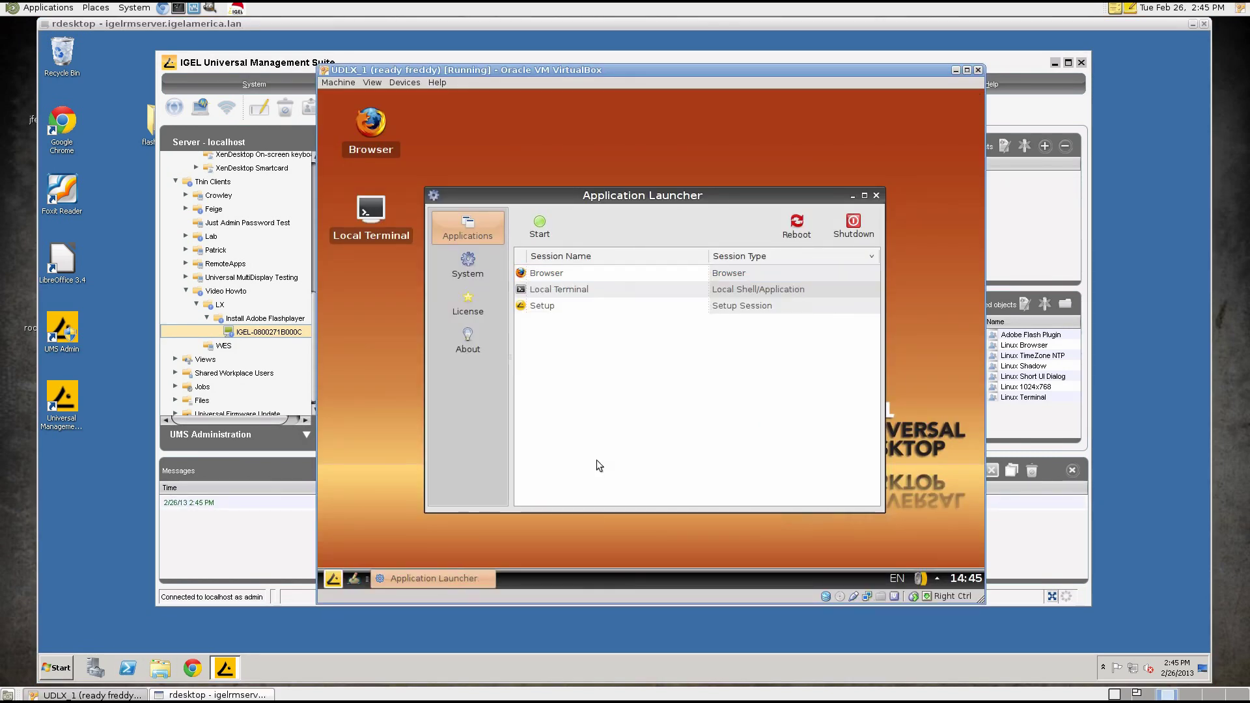
right_click(260, 330)
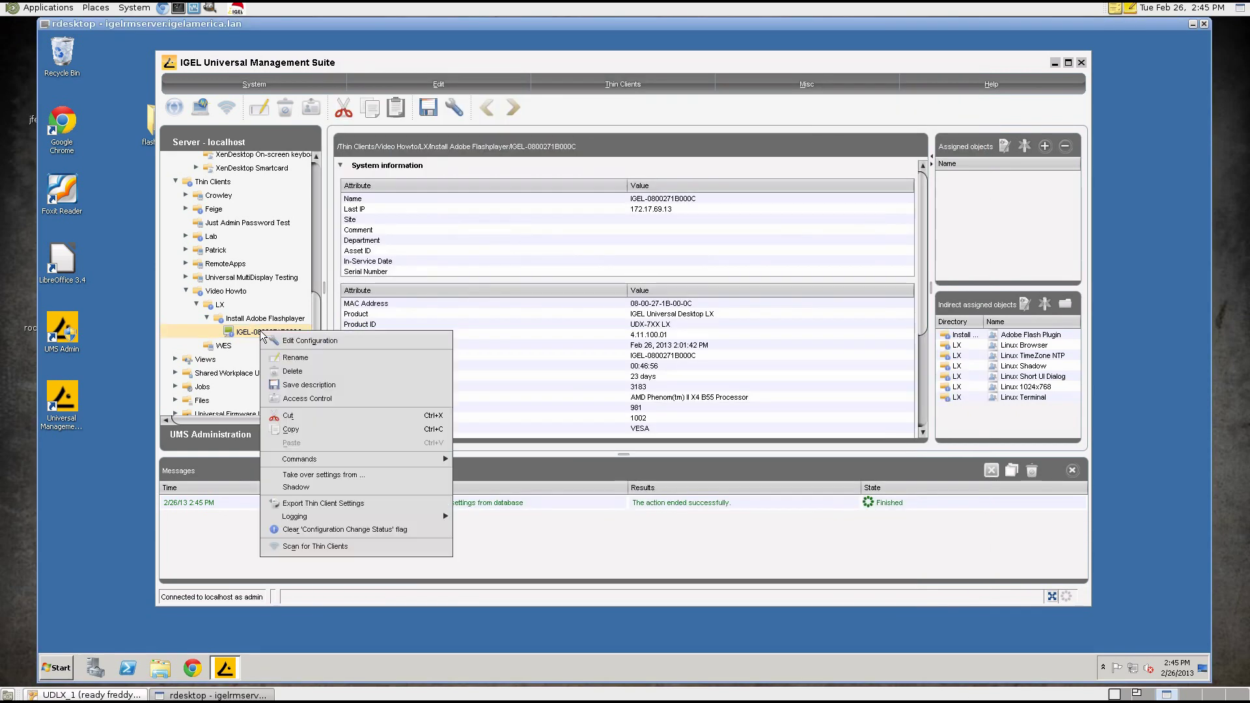
Run the Flashplayer > Download Flashplayer command on the thin client.
mouse_move(339, 459)
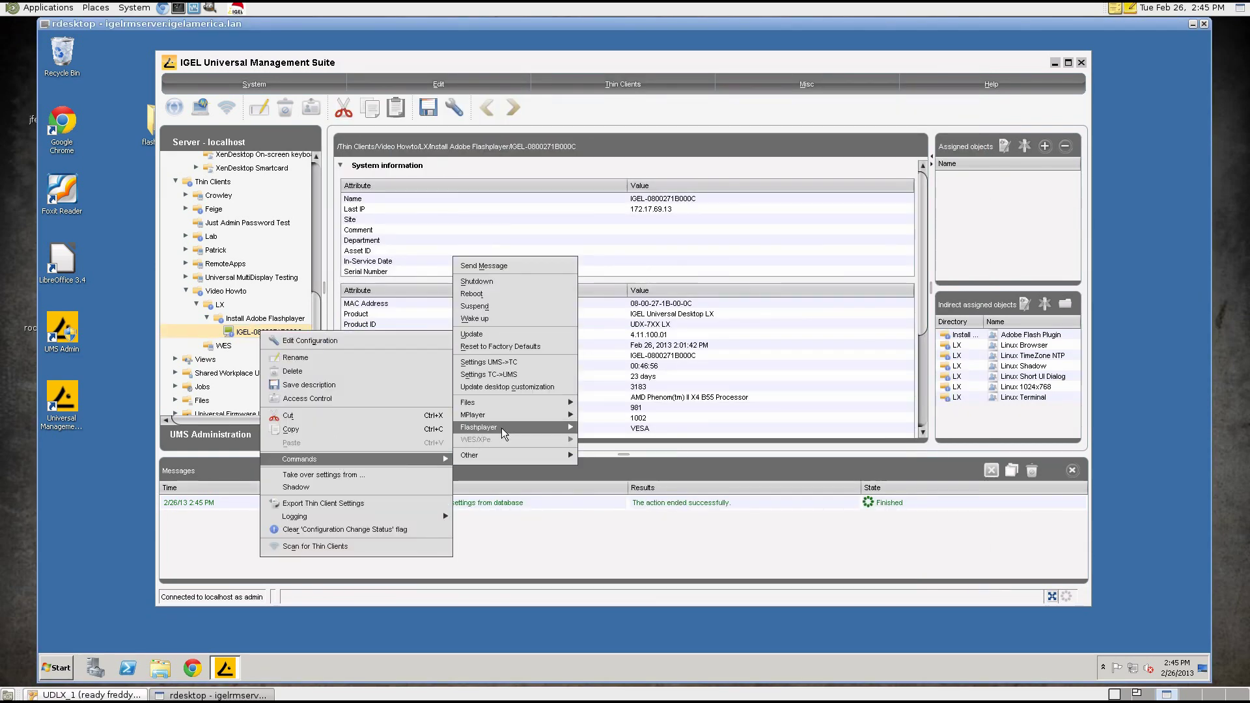
mouse_move(501, 427)
left_click(607, 427)
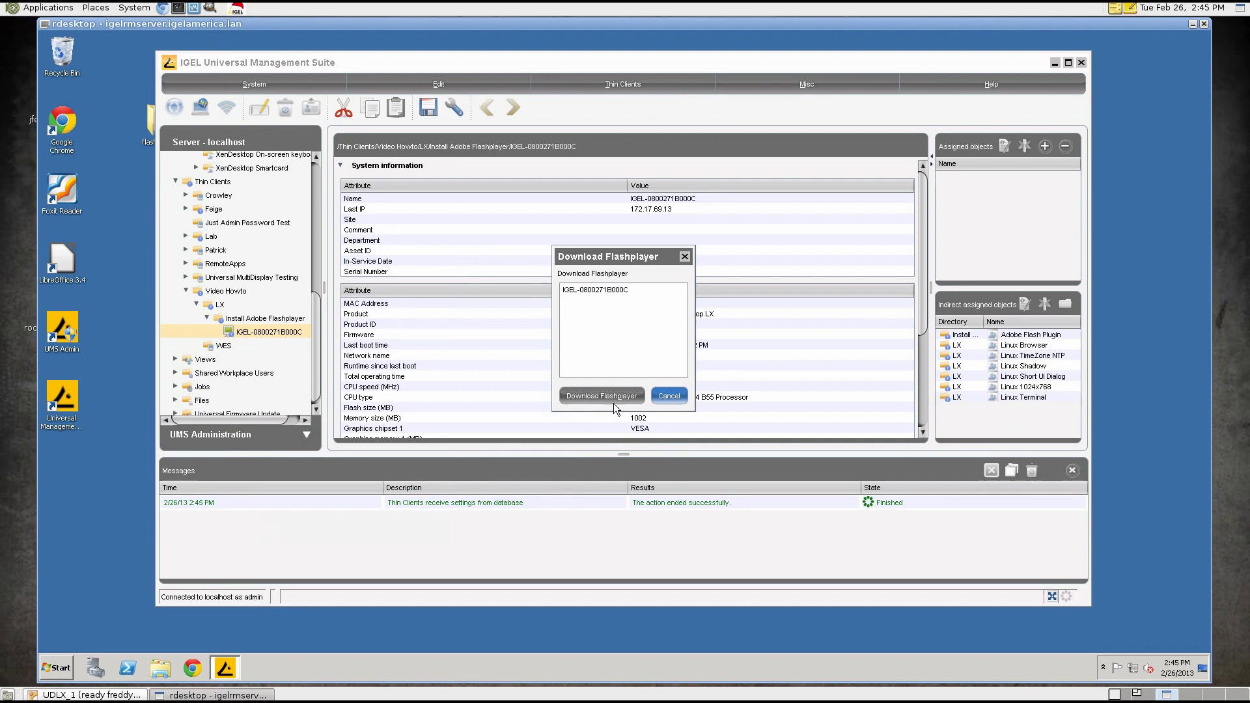
left_click(613, 404)
Move the VirtualBox thin-client window aside and bring the UMS console forward.
key("alt+Tab")
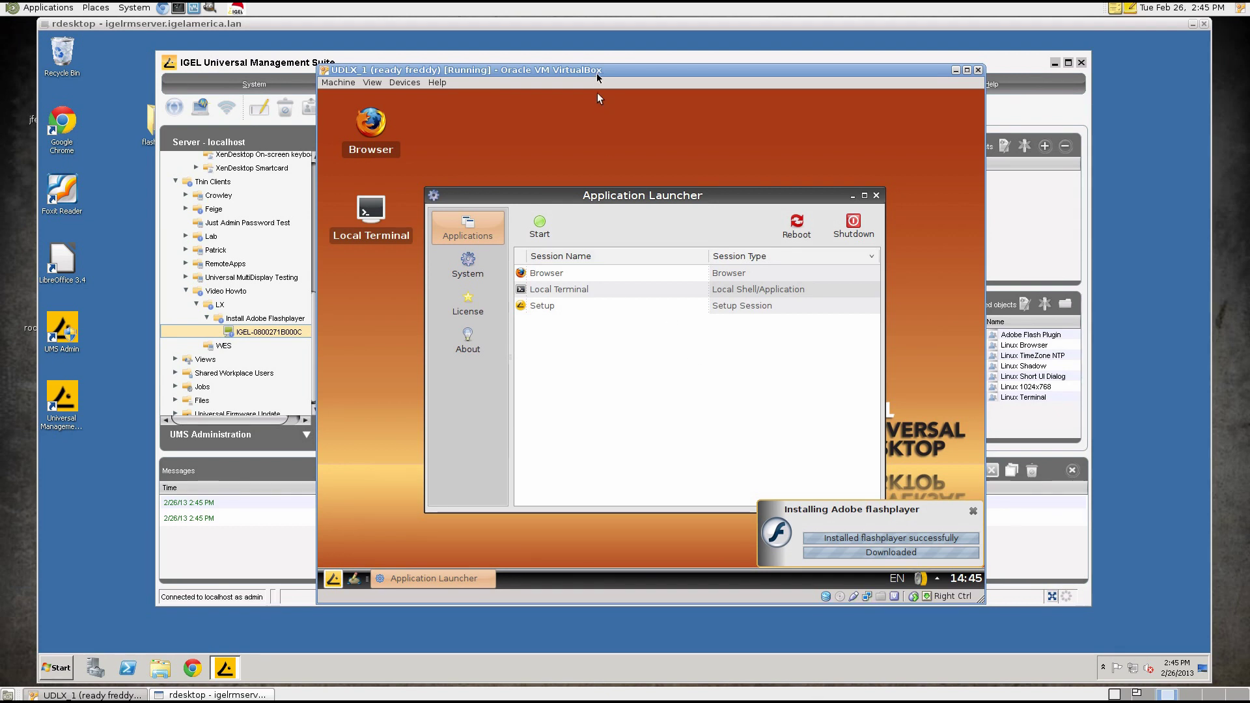
left_click_drag(597, 74, 641, 65)
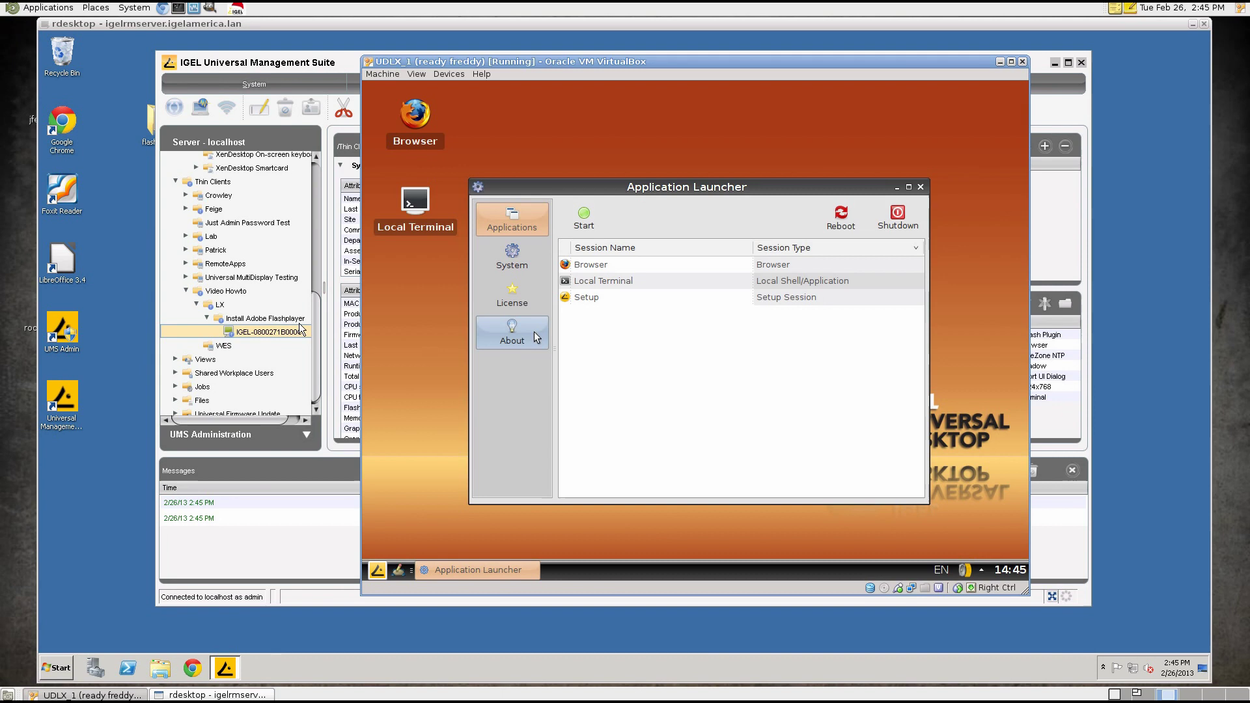
left_click(274, 331)
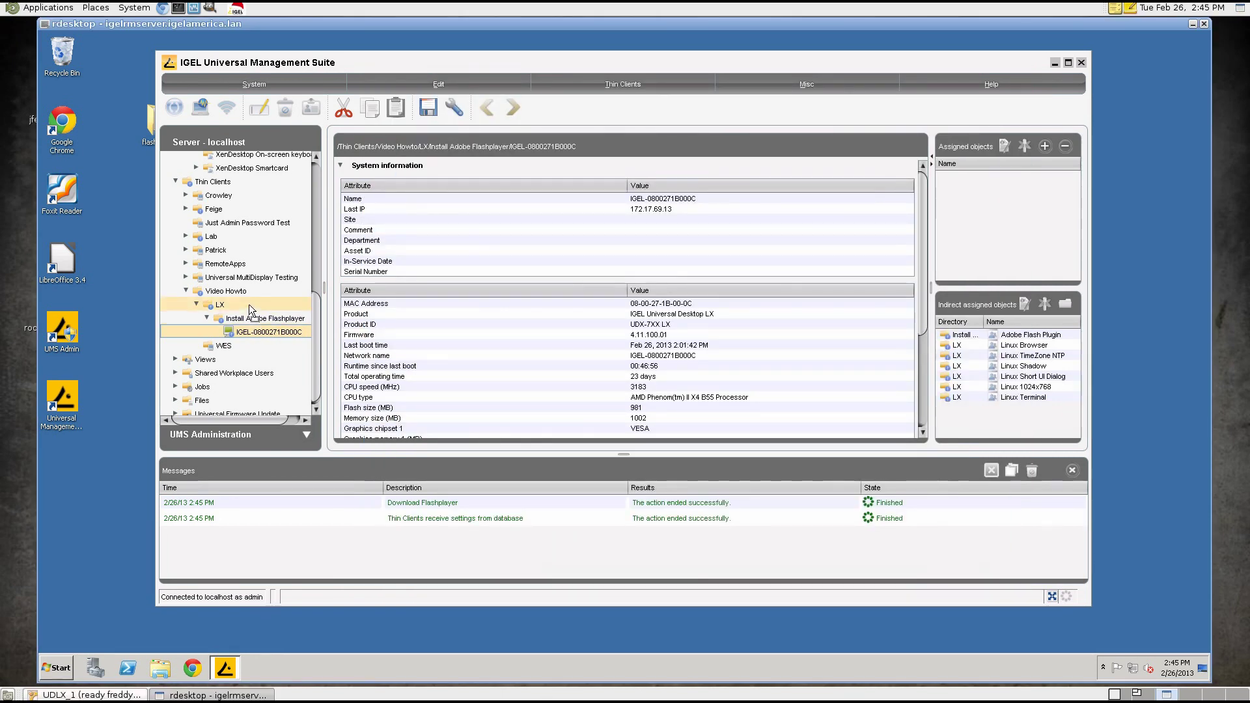
Relocate the IGEL client into LX, push Settings UMS->TC, and view its screen.
left_click_drag(249, 304, 249, 304)
left_click(701, 367)
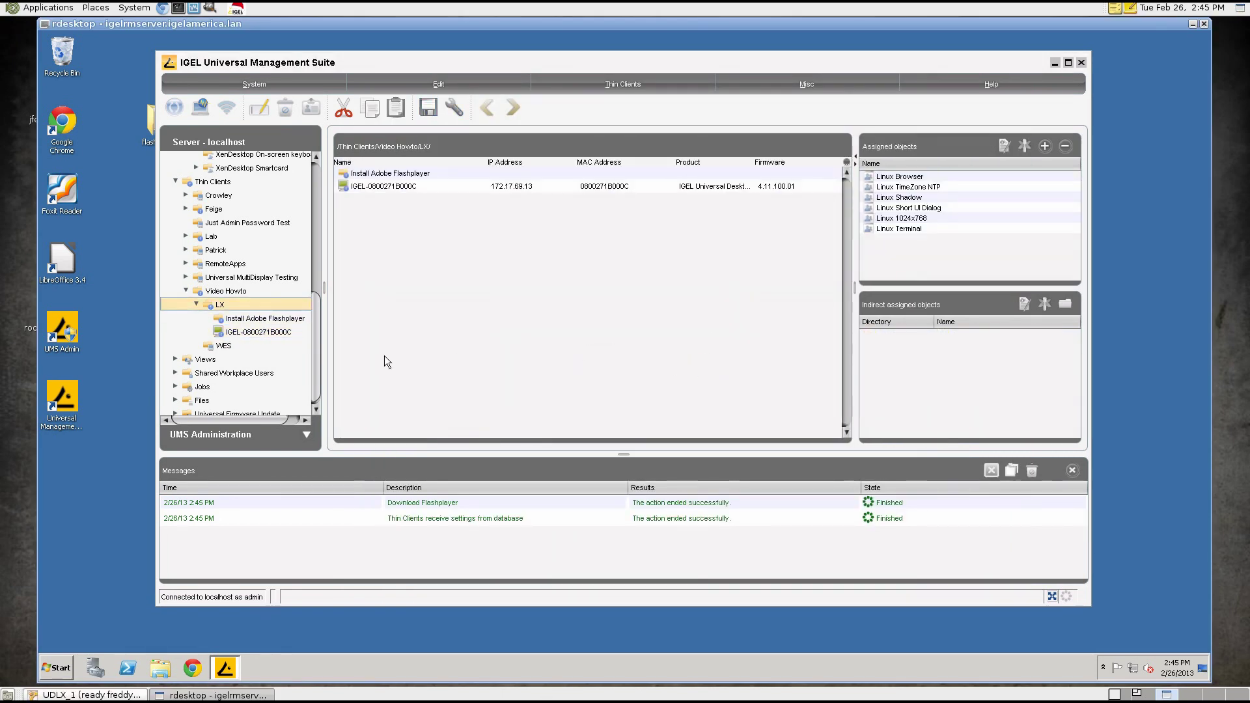
right_click(253, 334)
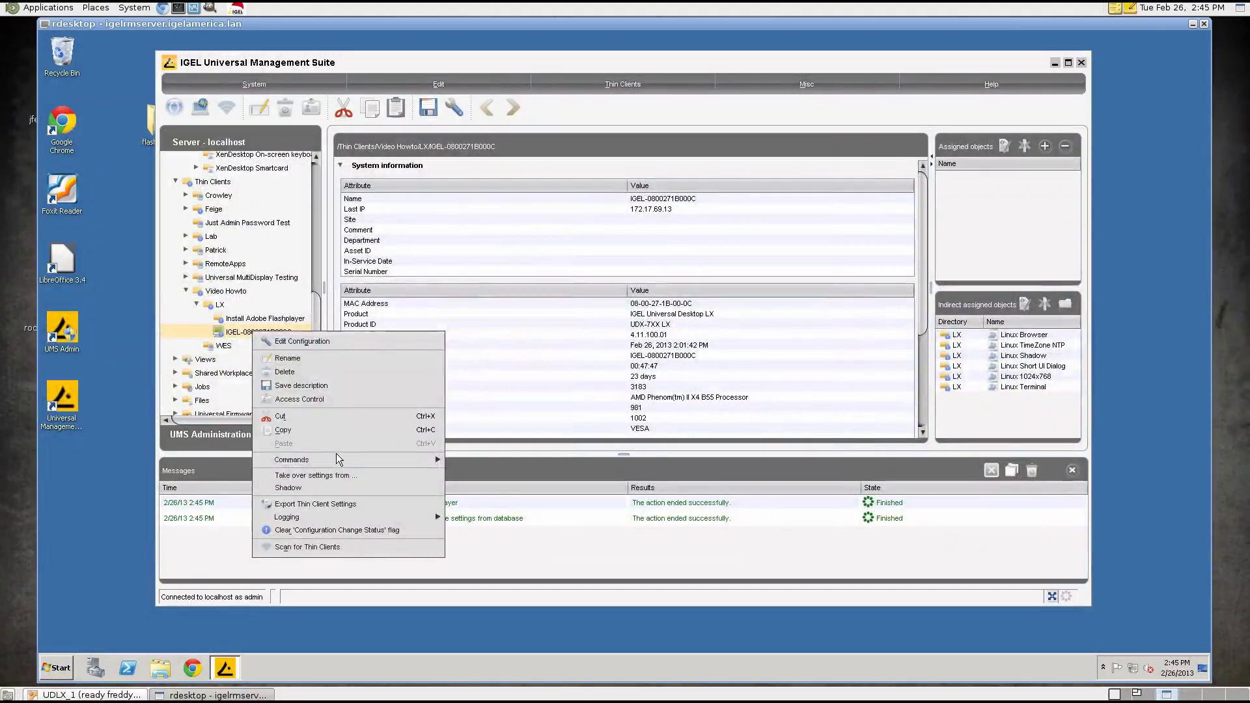
mouse_move(336, 460)
key("Escape")
right_click(259, 337)
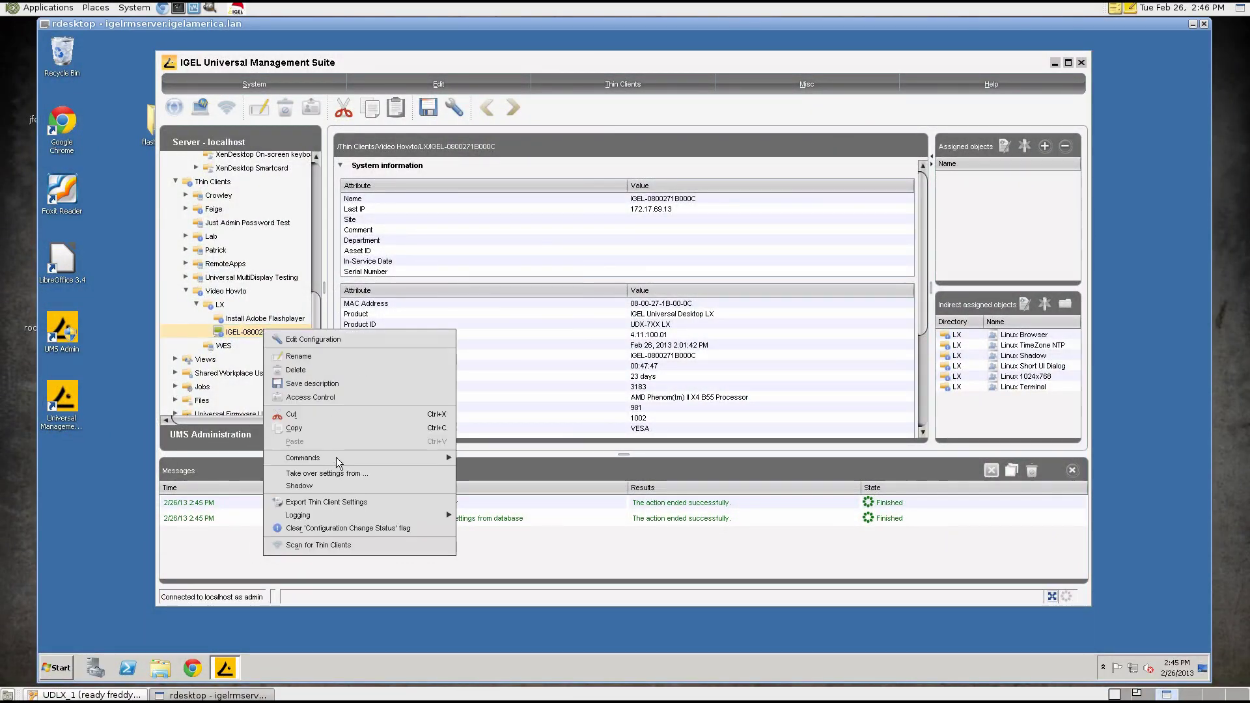
mouse_move(343, 455)
left_click(542, 362)
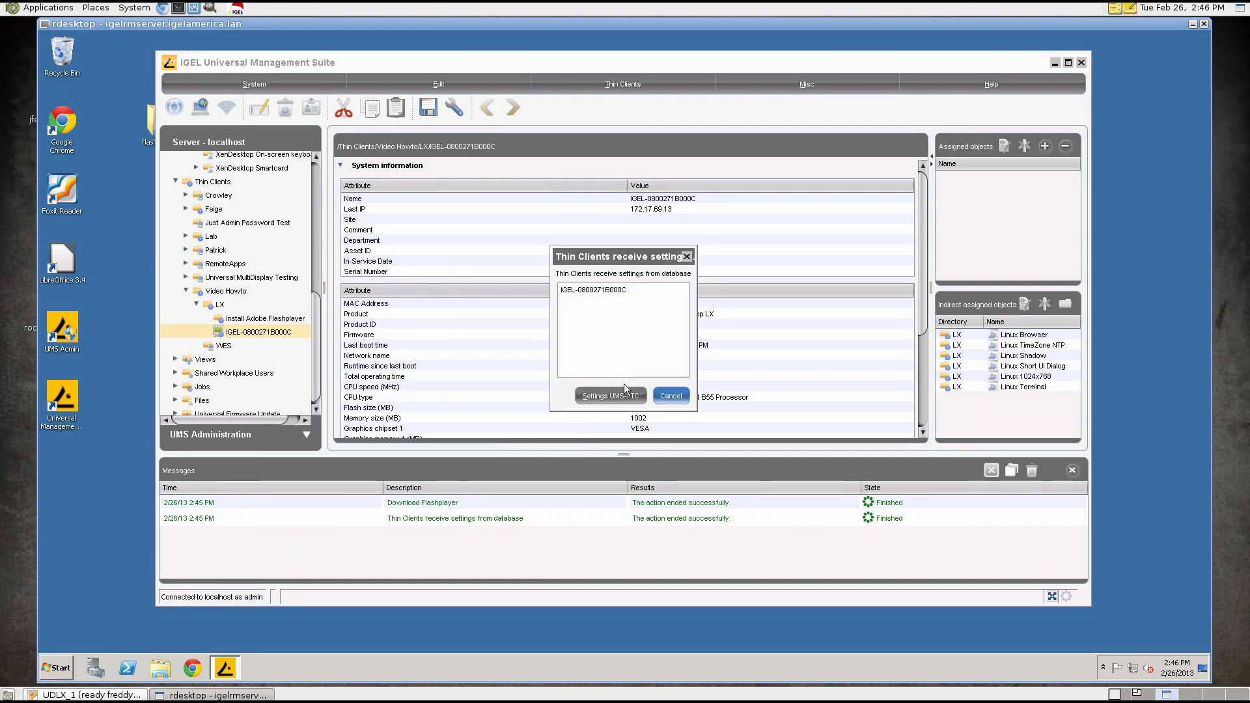
left_click(624, 384)
left_click(84, 695)
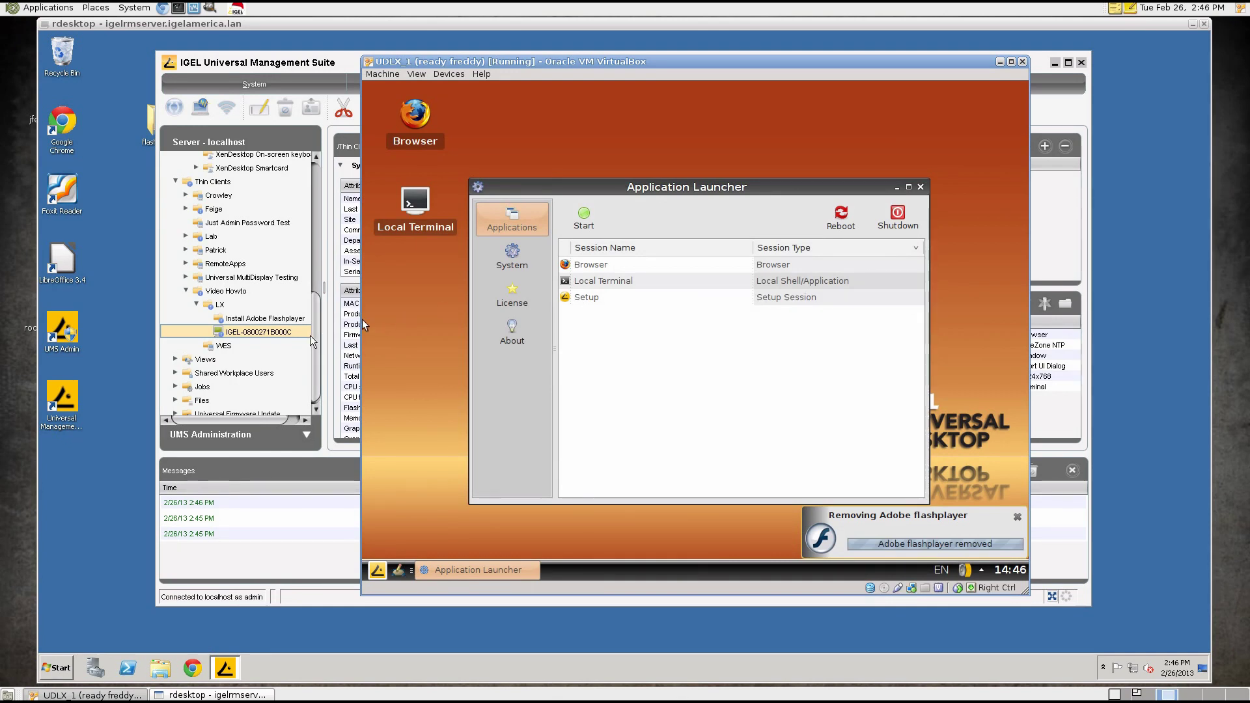
Tick System > Registry > browser_plugin > flashplayer > download_flashplayer in Adobe Flash Plugin and save.
left_click_drag(313, 340, 319, 225)
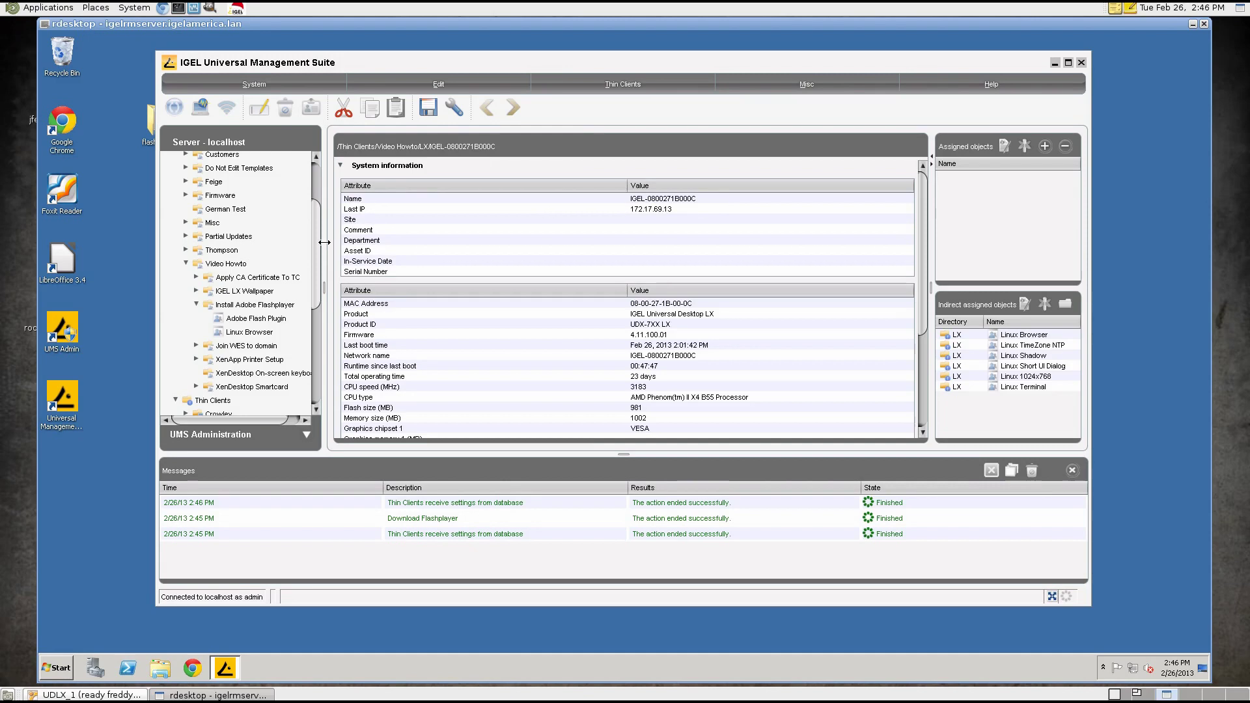
double_click(265, 320)
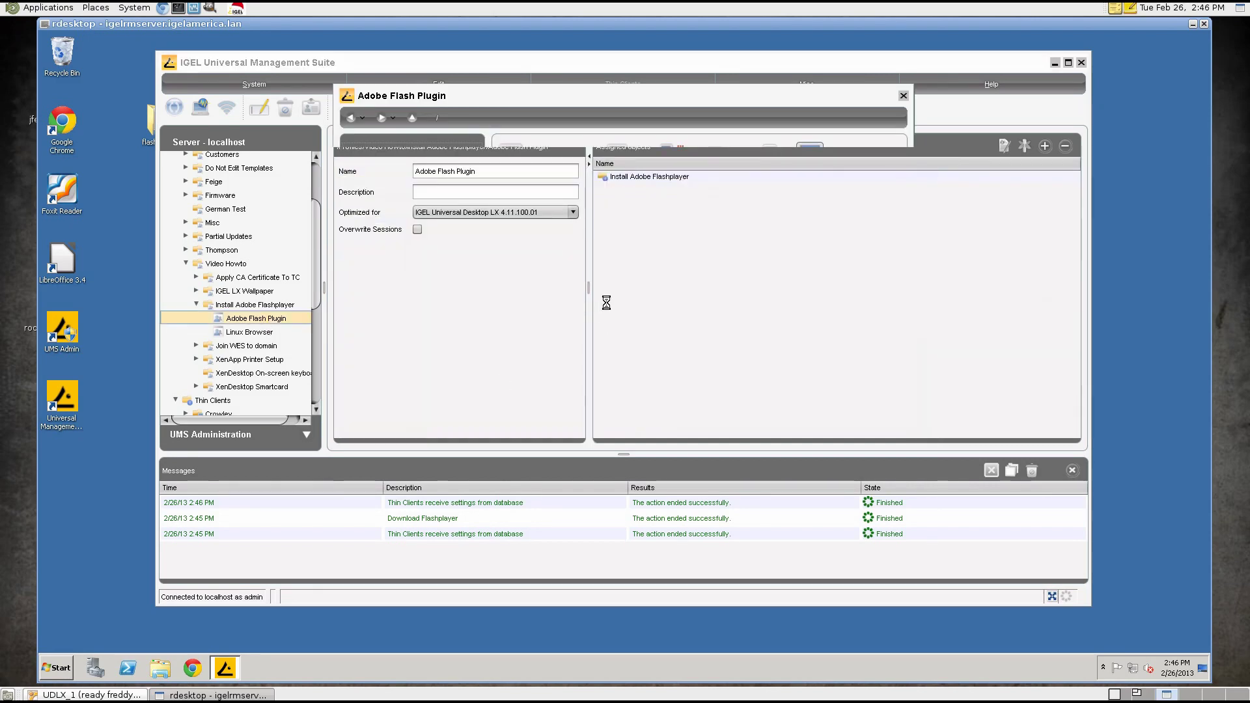
left_click(398, 265)
left_click(380, 375)
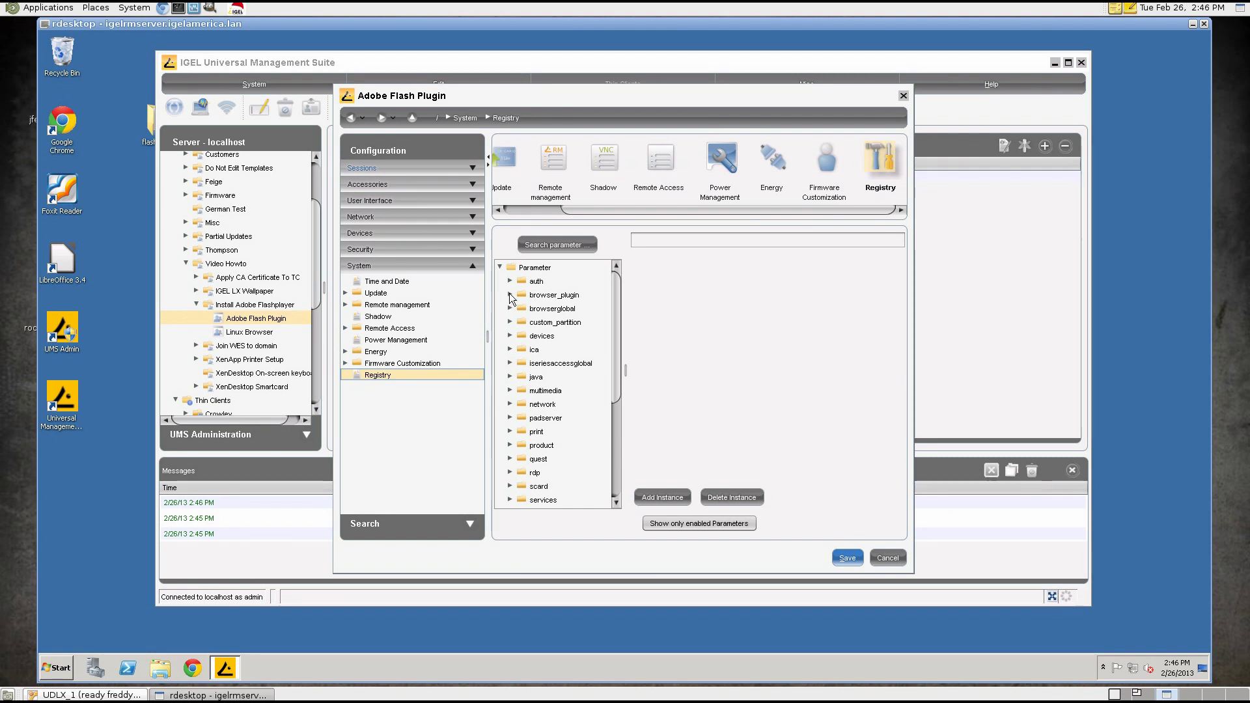
left_click(510, 295)
left_click(520, 309)
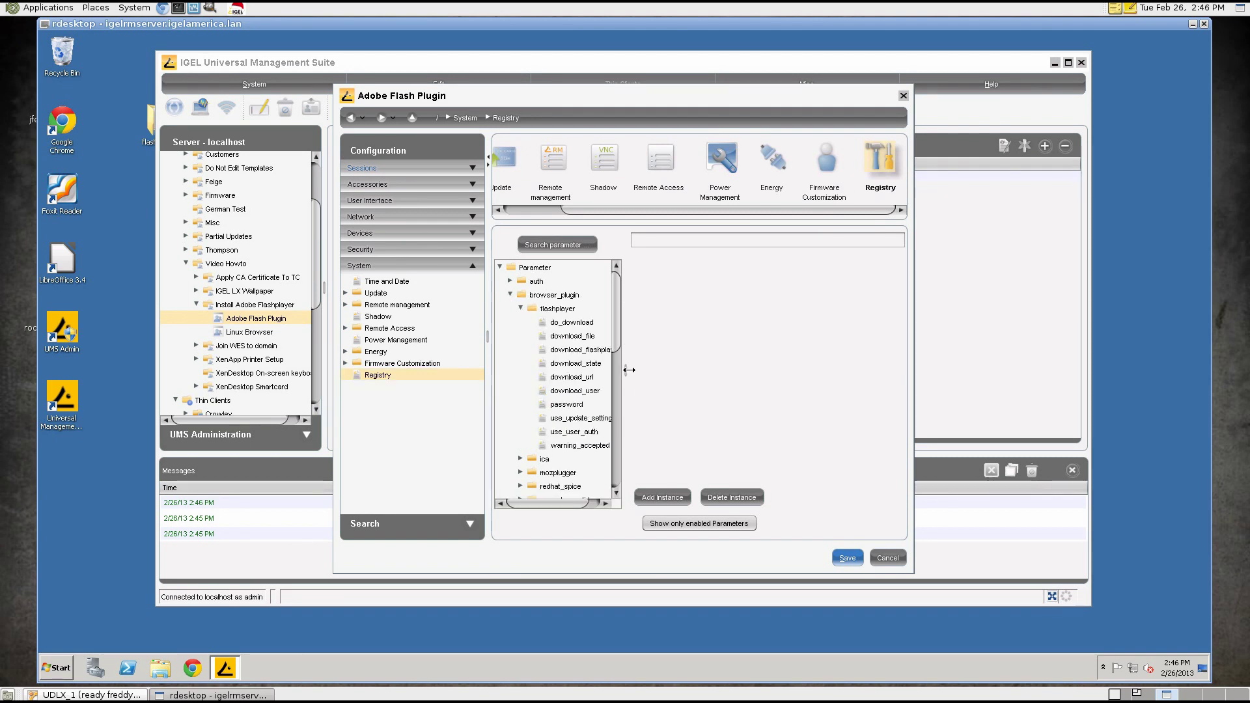
left_click(595, 351)
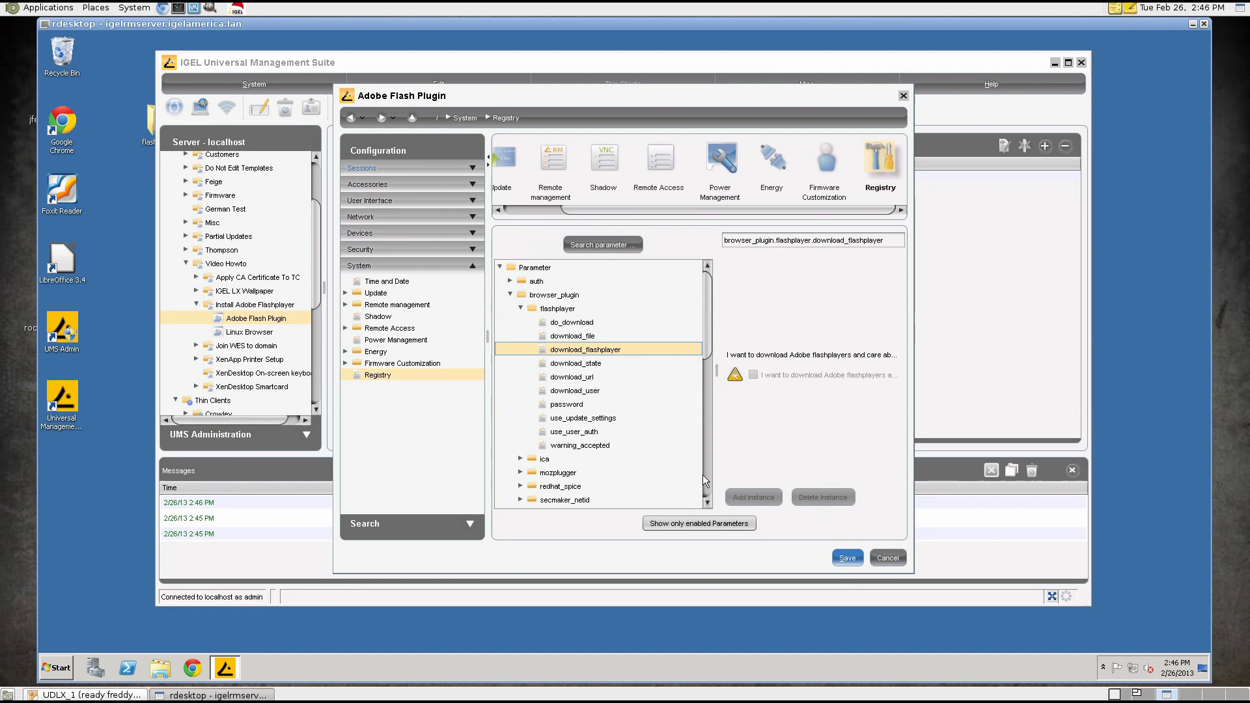
left_click(752, 375)
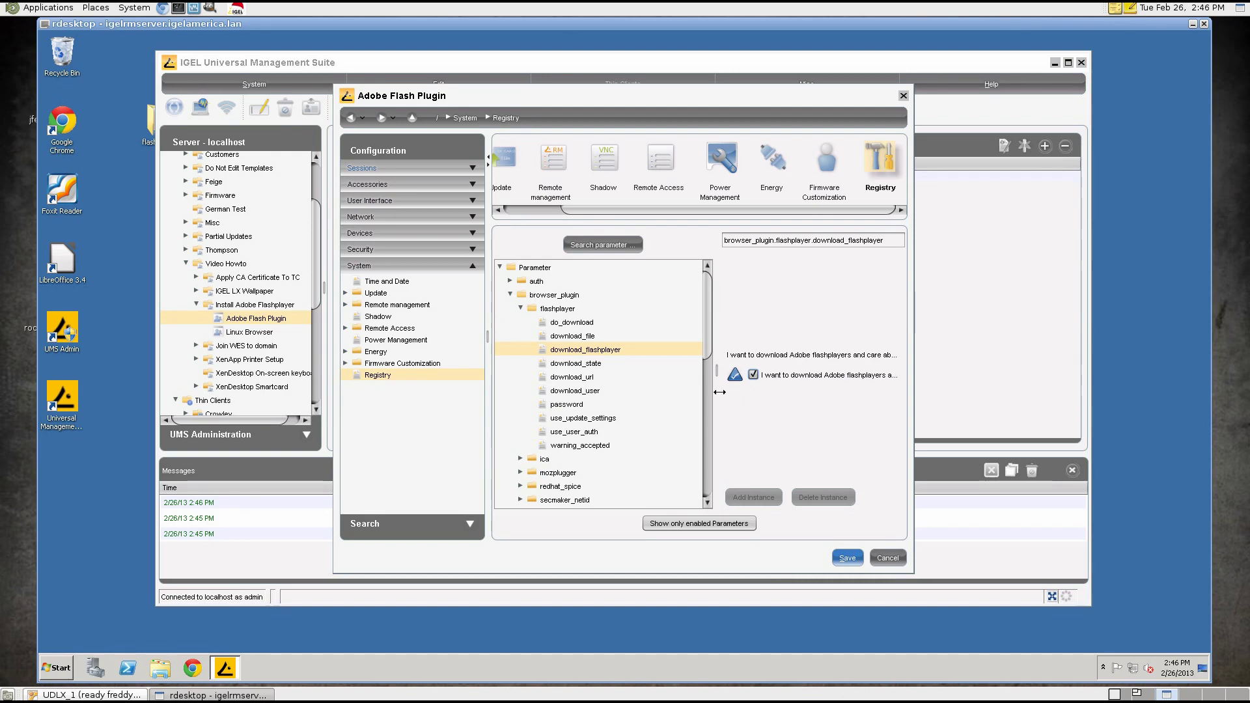
left_click_drag(719, 392, 605, 391)
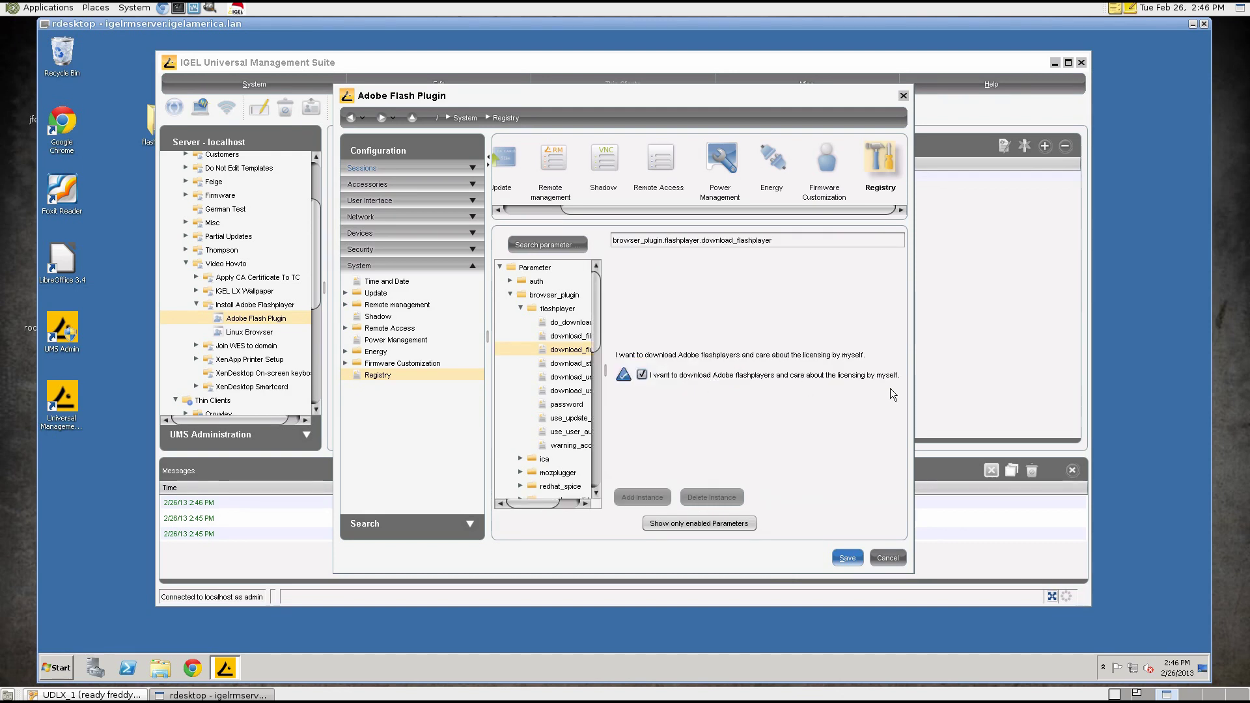
left_click(847, 558)
scroll(319, 305, "down", 2)
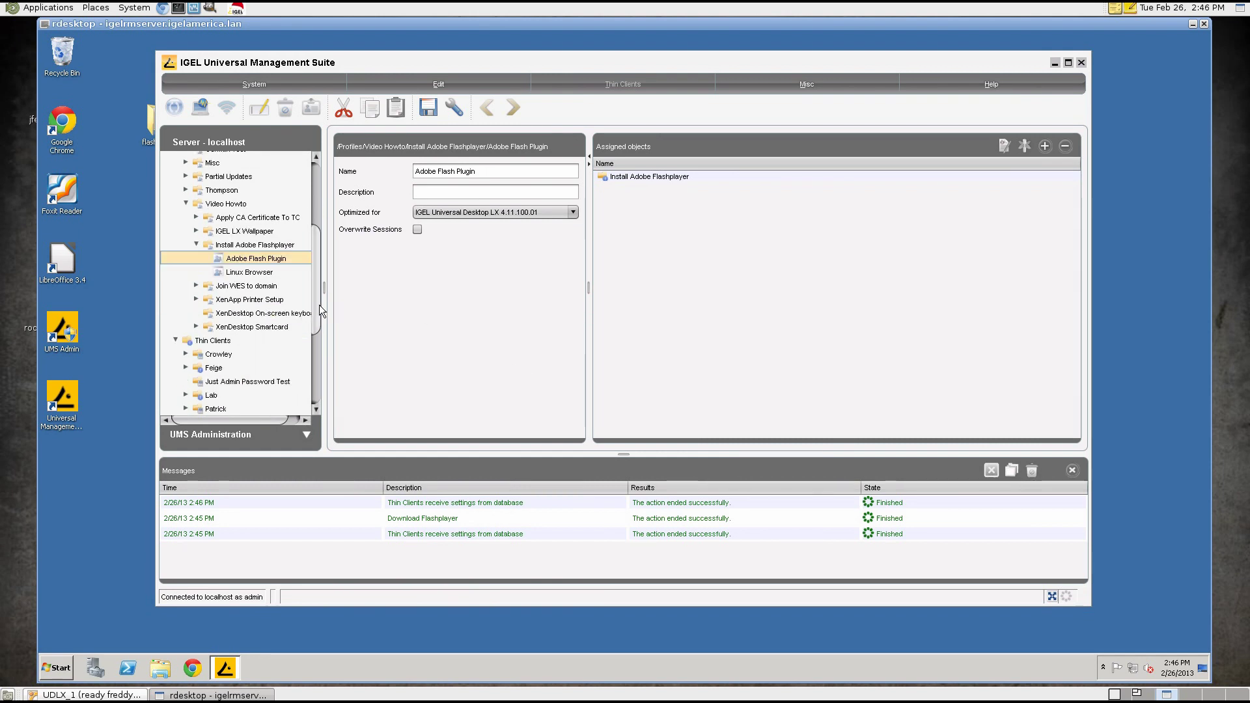
Move IGEL-0800271B000C back into the Install Adobe Flashplayer folder.
scroll(317, 326, "down", 5)
left_click(254, 351)
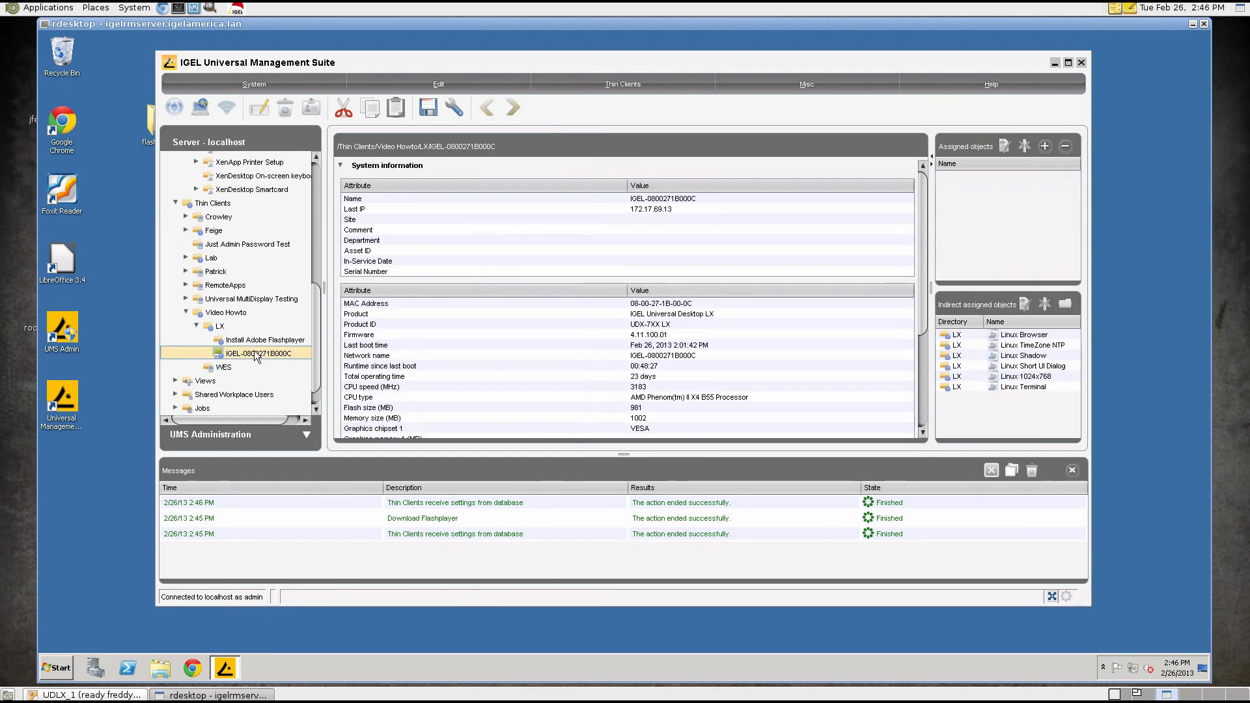
left_click_drag(255, 353, 267, 340)
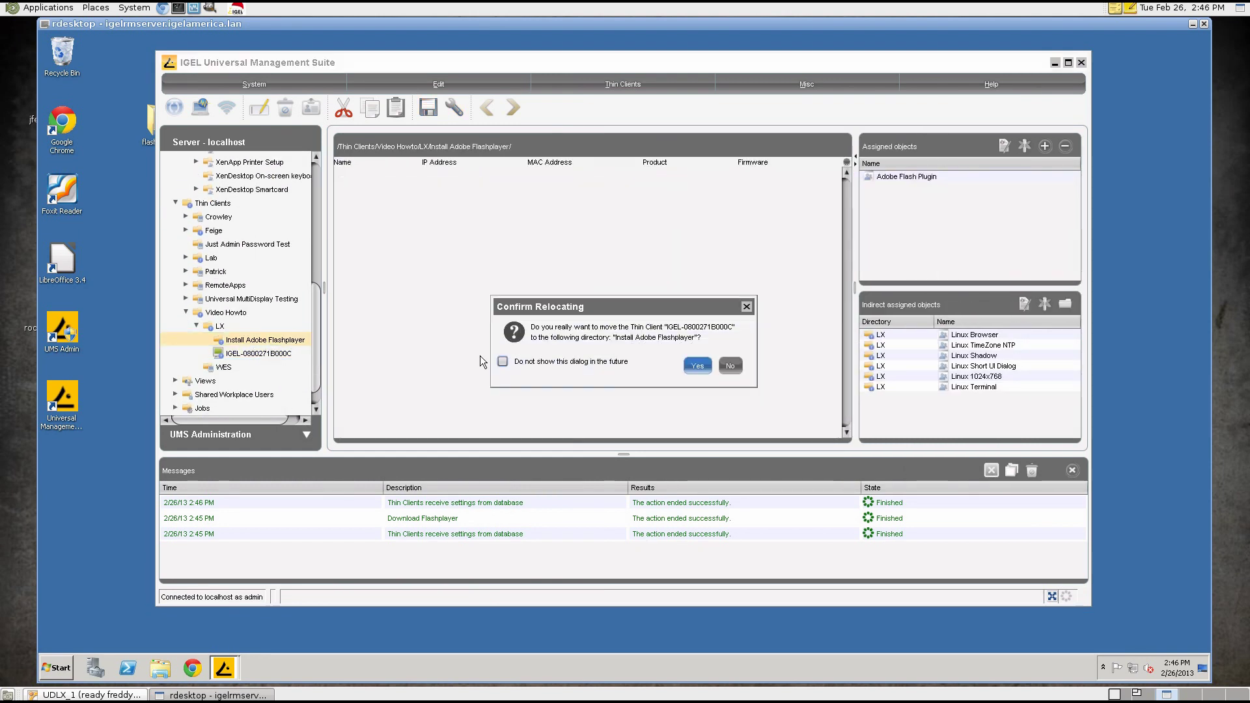
left_click(701, 361)
Push Settings UMS->TC to the thin client and view its screen.
right_click(282, 354)
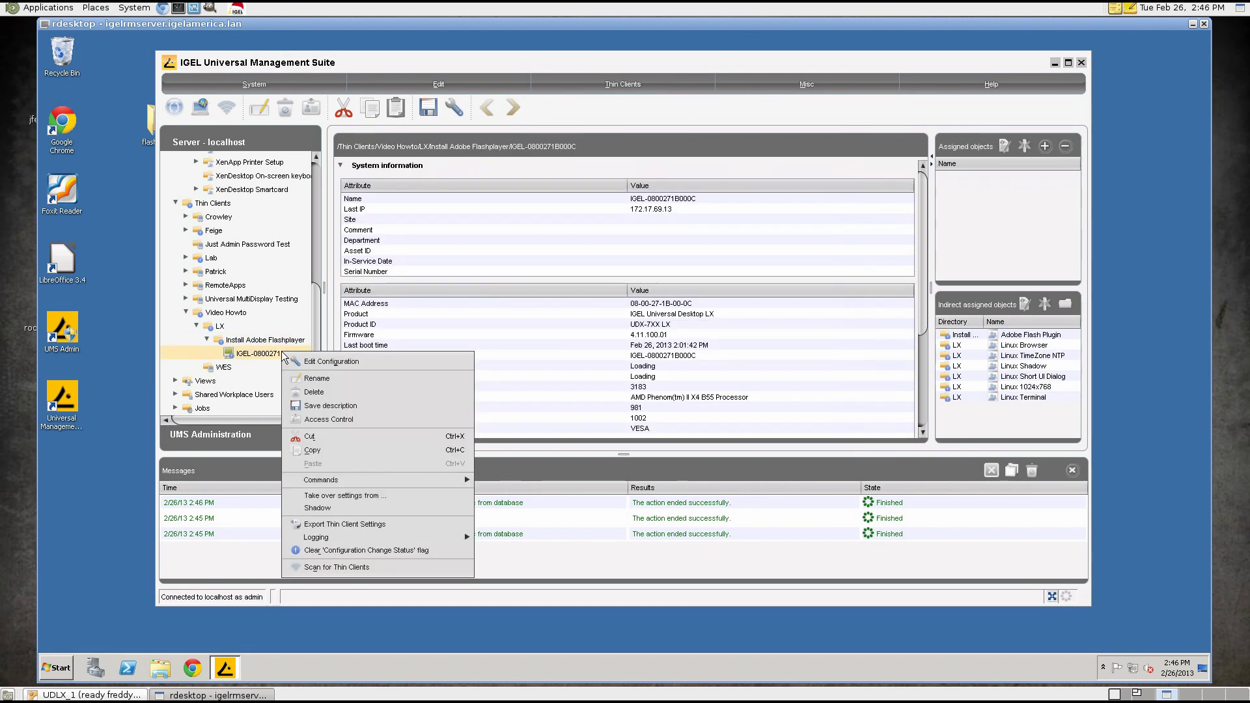
mouse_move(395, 476)
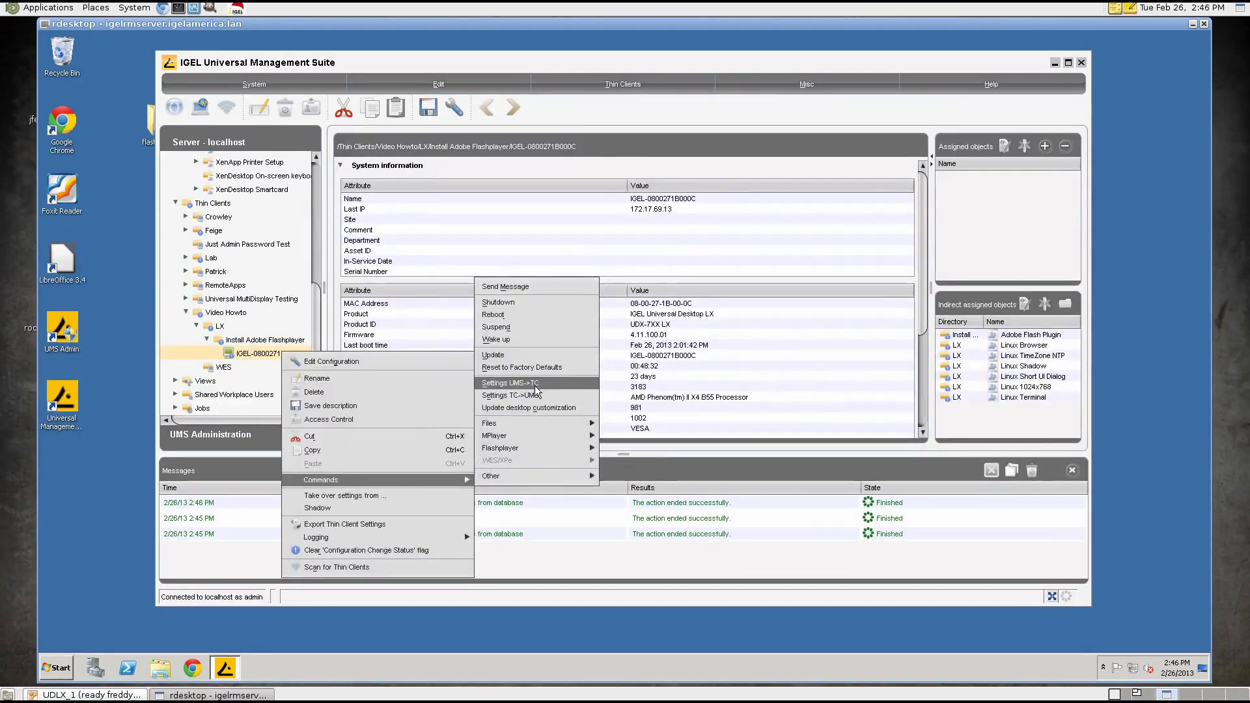
left_click(514, 383)
left_click(610, 390)
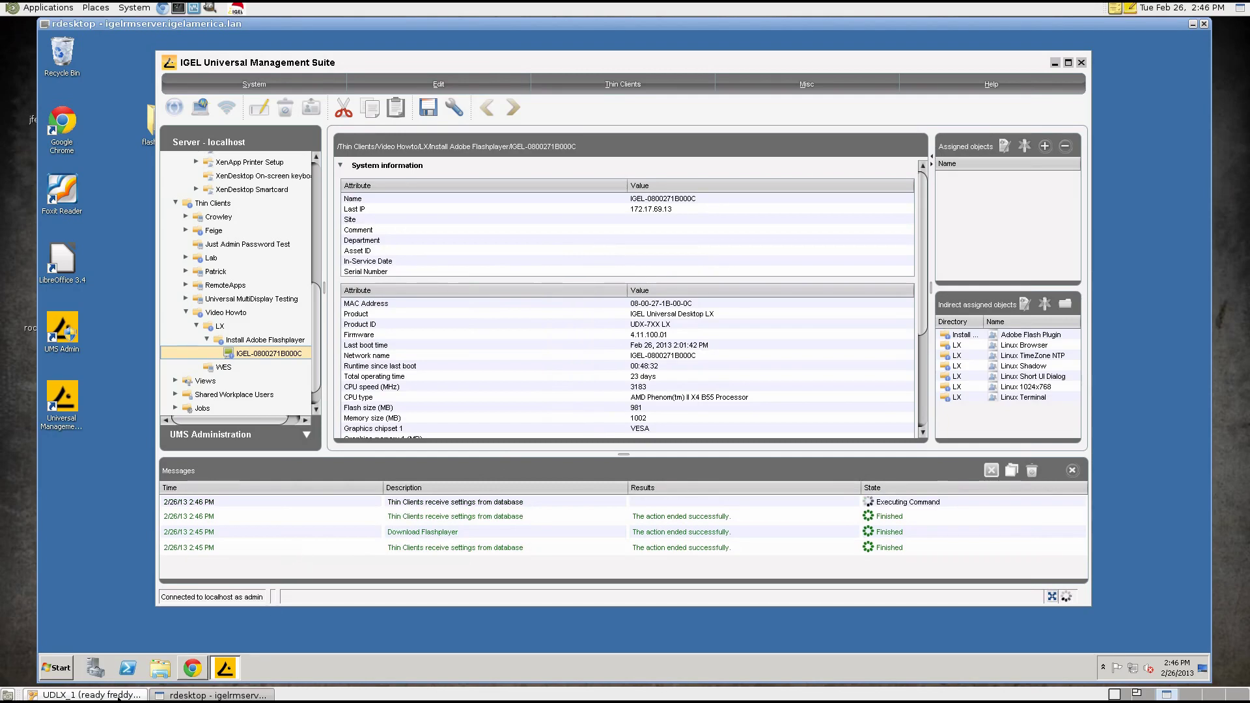
left_click(88, 695)
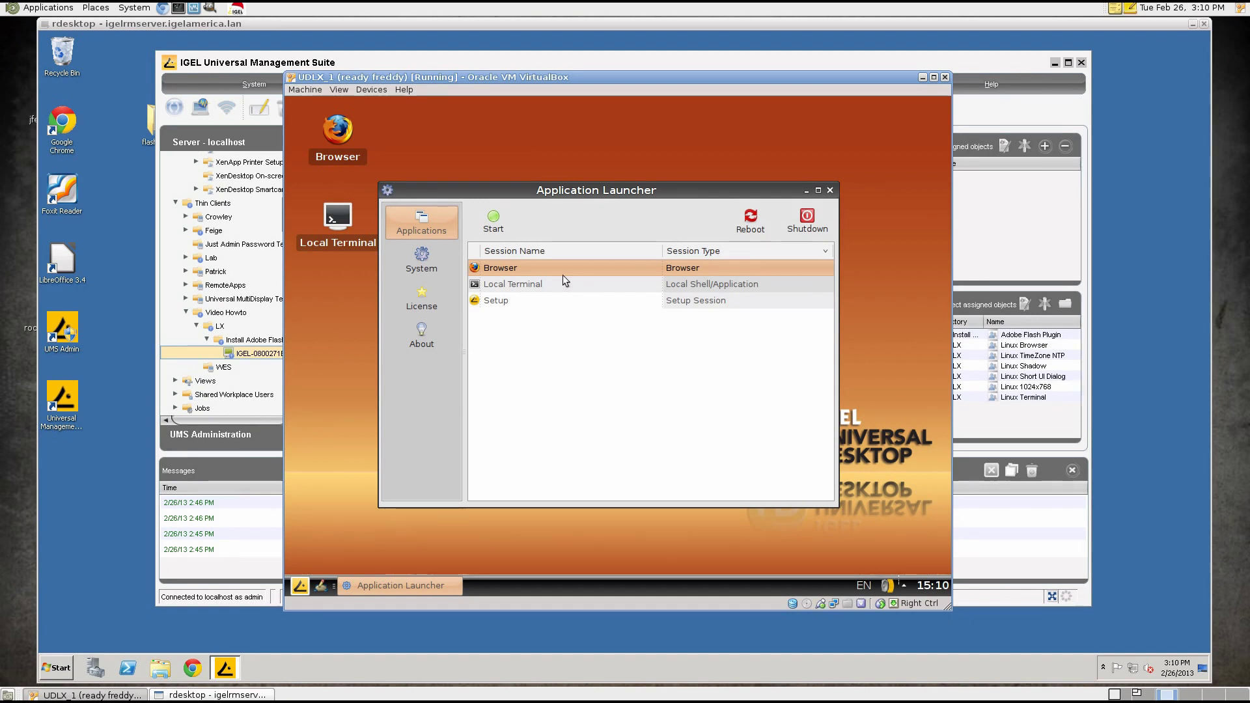
Launch the browser session on the thin client and load youtube.com.
left_click(493, 225)
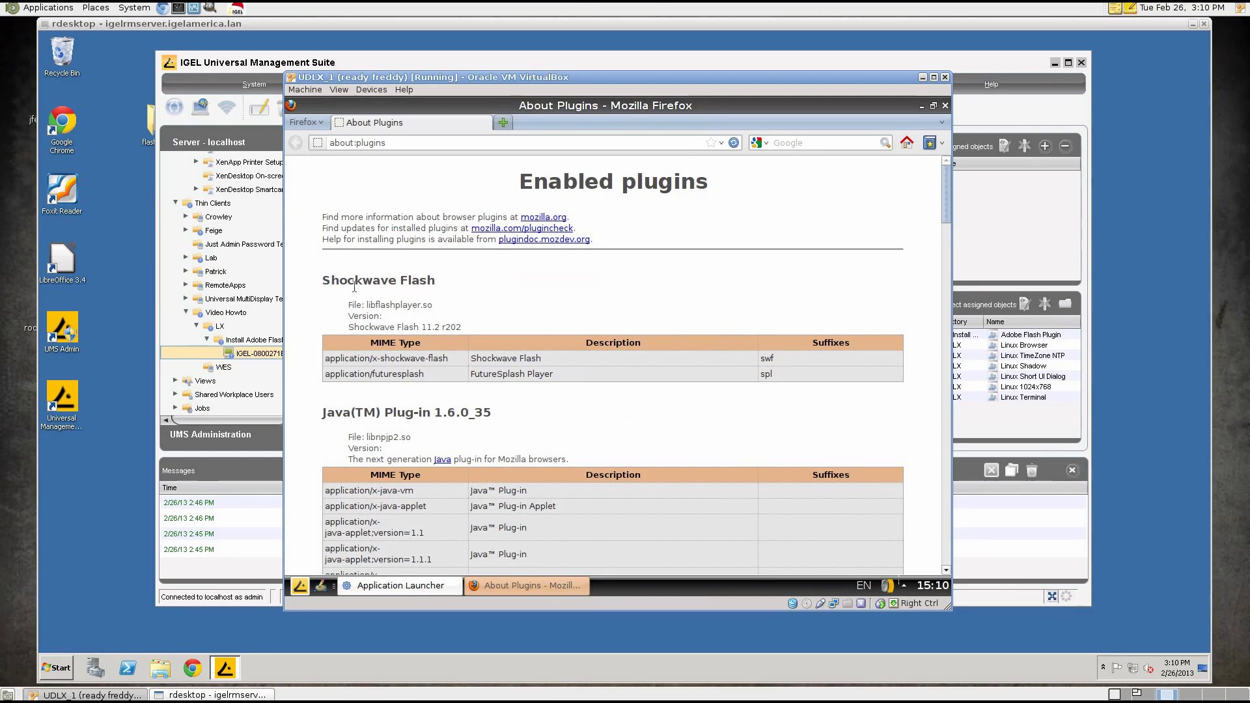
left_click(475, 147)
type("youtube.com")
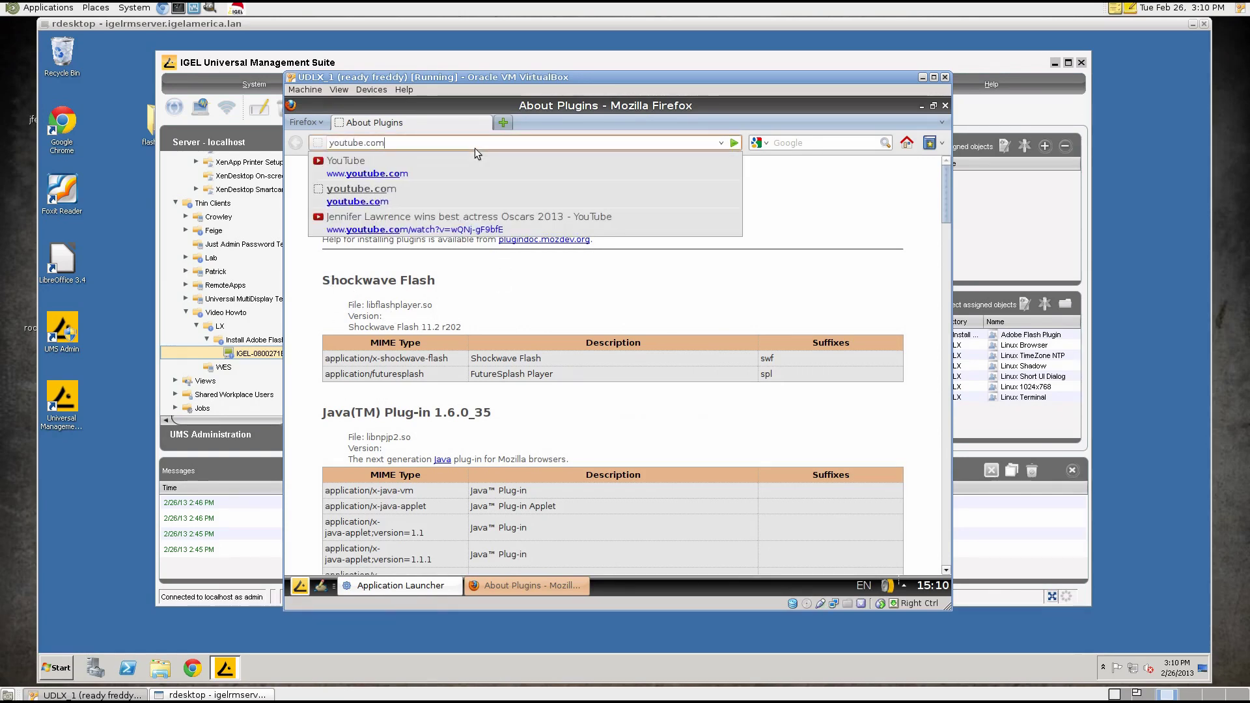
key("Return")
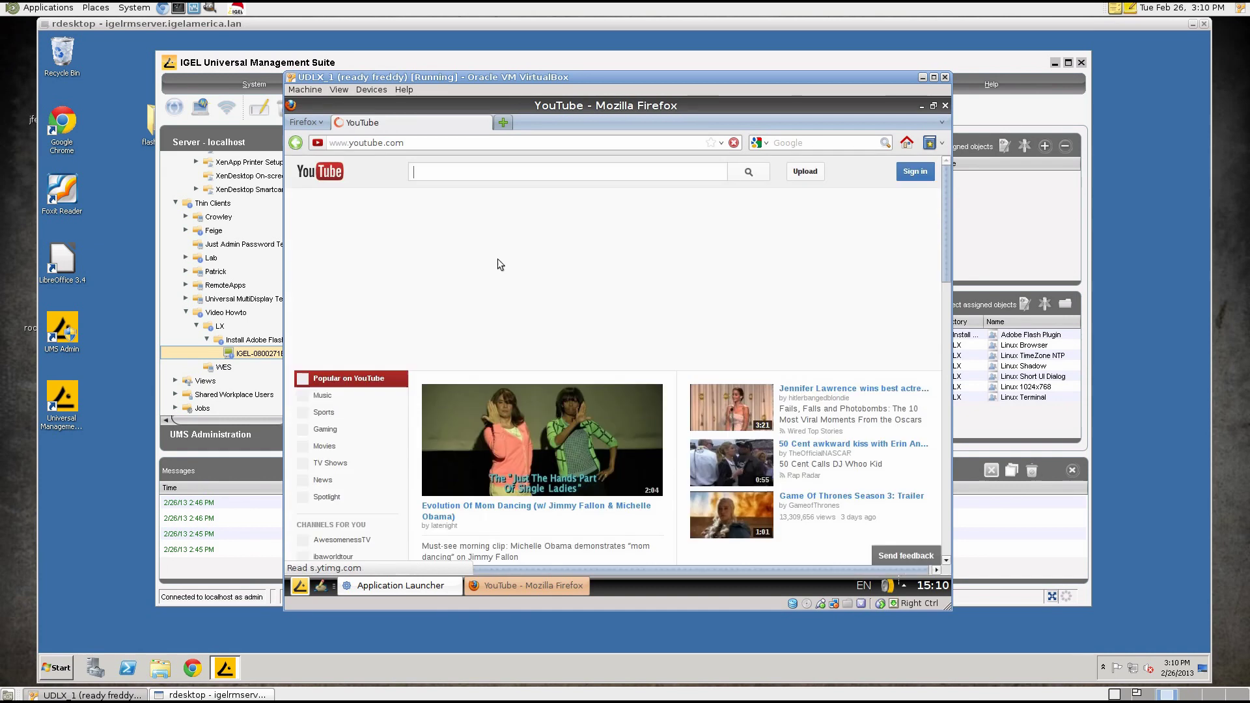
Play the Oscars best actress video and check its Flash Player version.
left_click(730, 408)
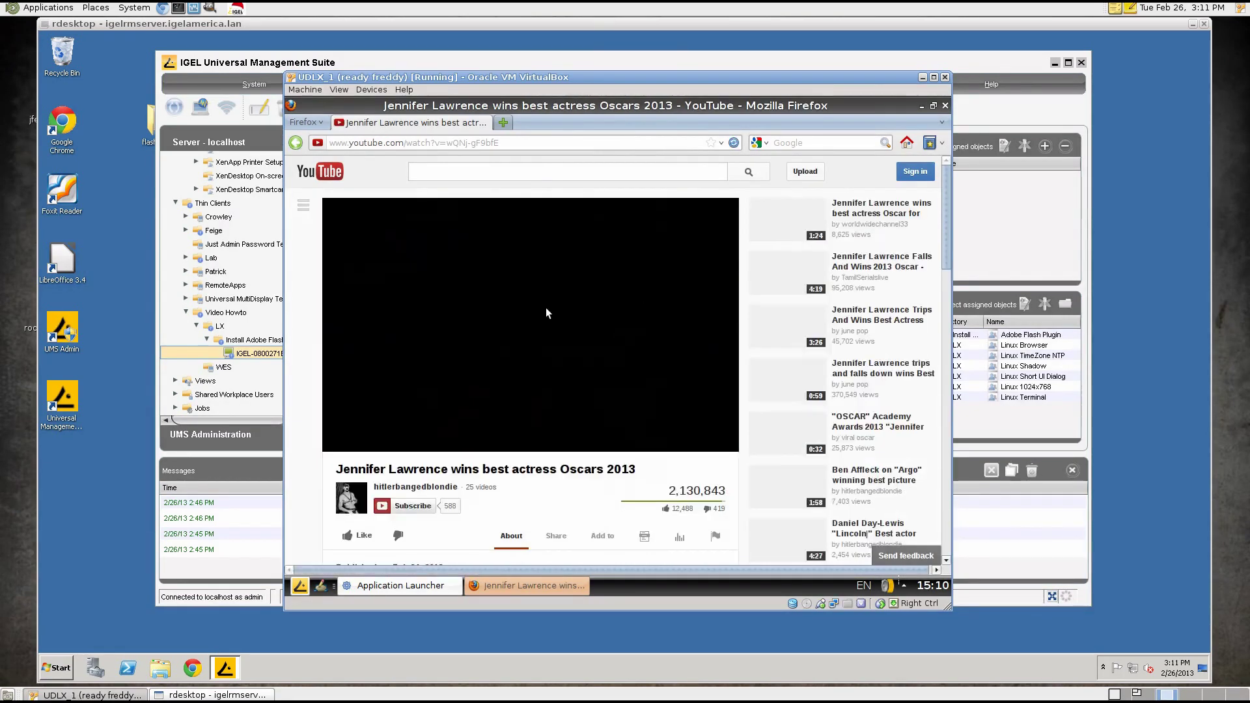
right_click(566, 280)
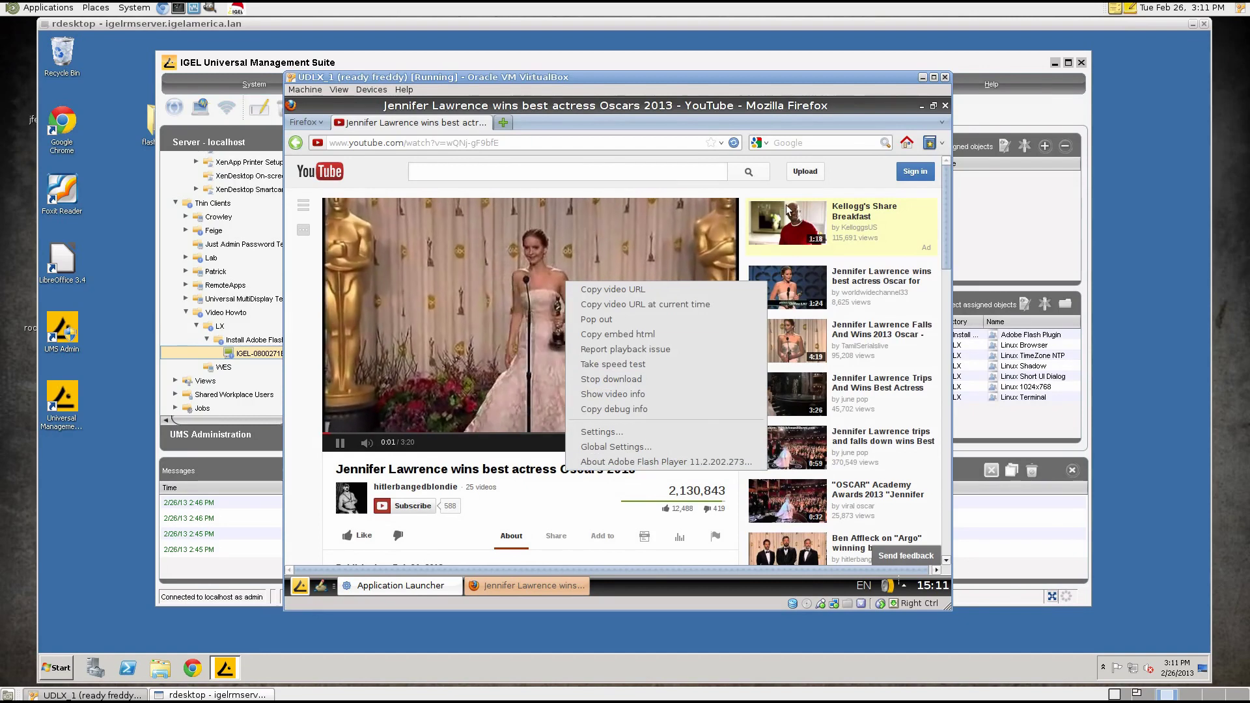
left_click(642, 172)
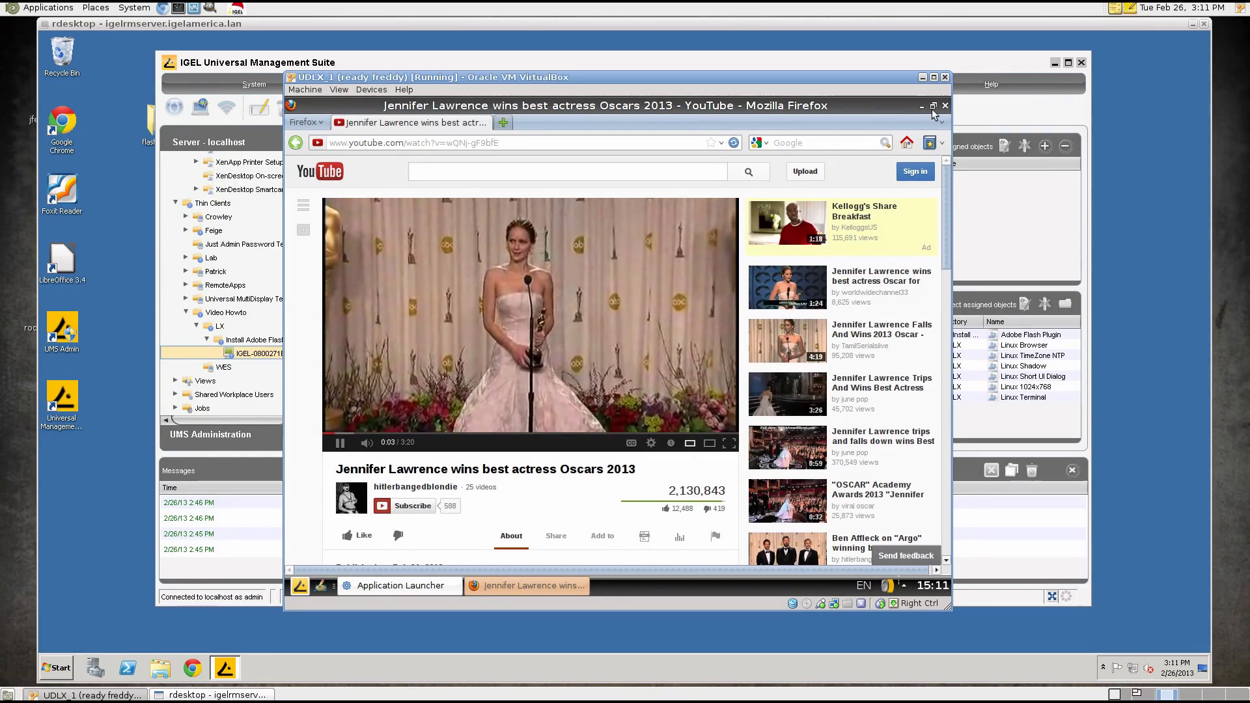